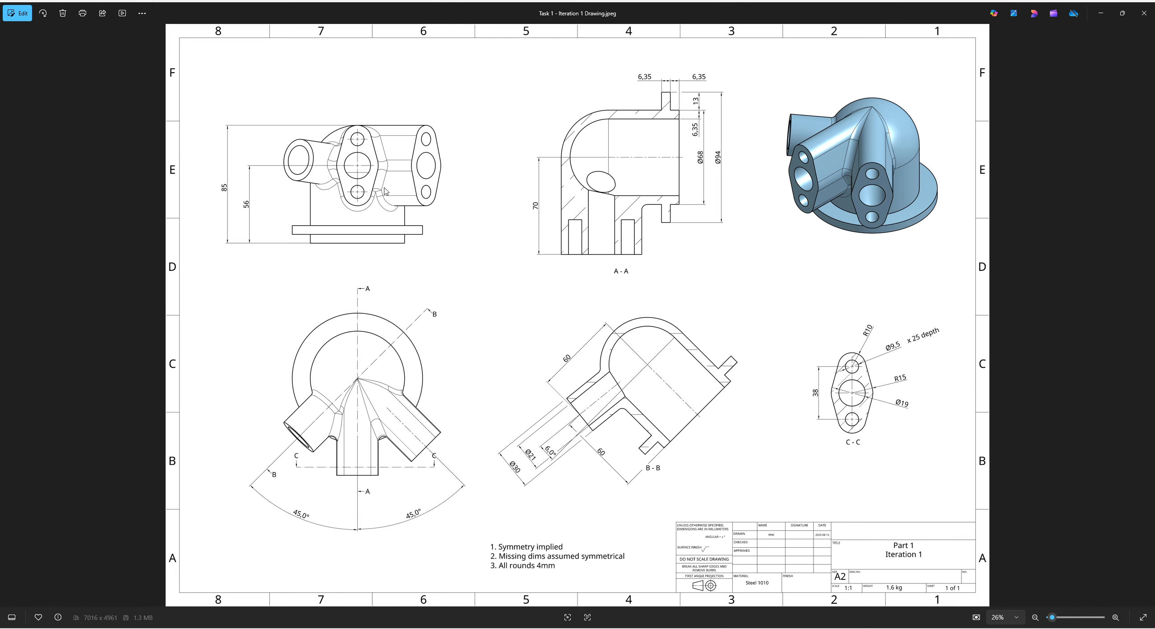
- Switch to the Onshape Part Studio and start a sketch on the Front plane
key("super+Tab")
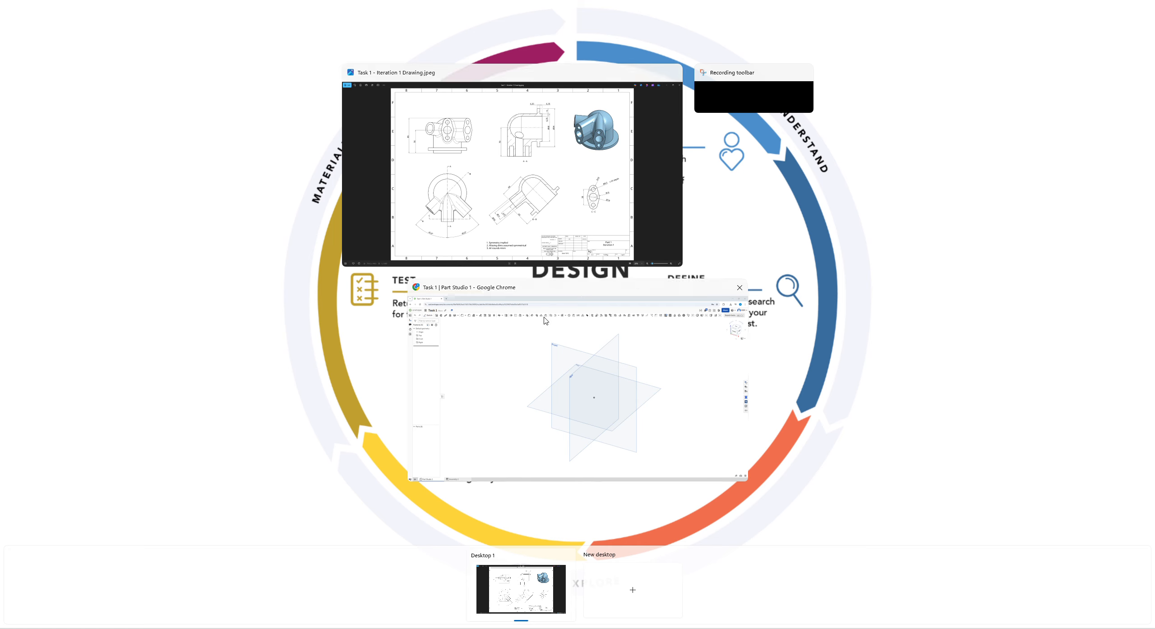
left_click(544, 363)
left_click(506, 200)
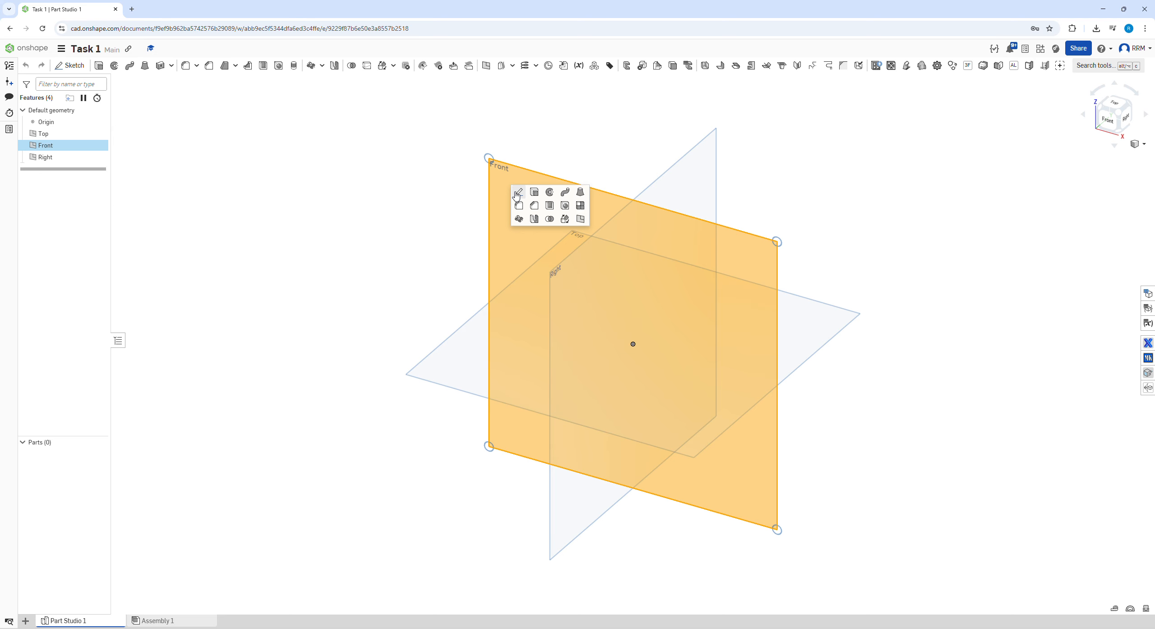
left_click(518, 193)
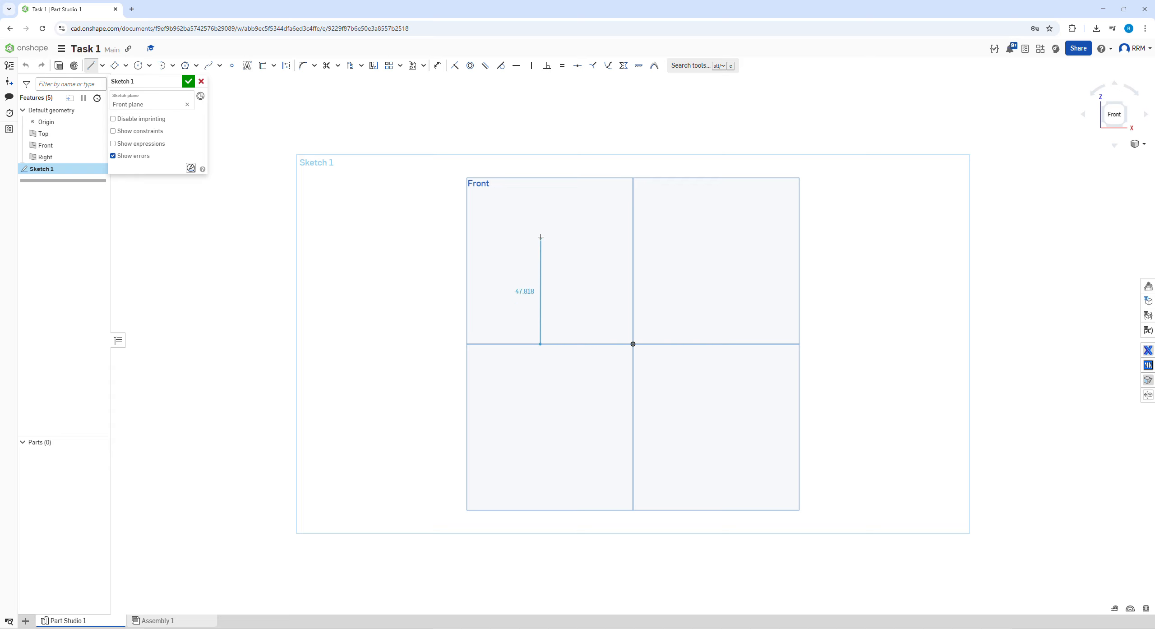
- Sketch a closed profile with a vertical side about 48.6 mm long, a tangent arc of about 25.2 mm radius, a second vertical edge and a base line
left_click(540, 235)
key("t")
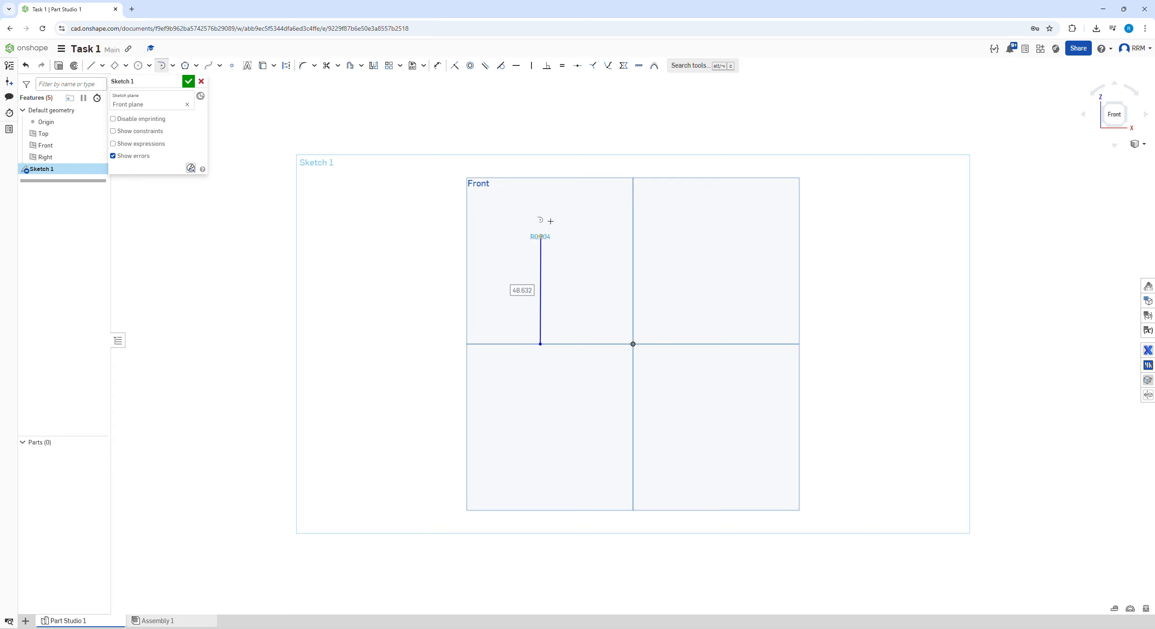
left_click(541, 235)
left_click(599, 181)
key("l")
left_click(599, 181)
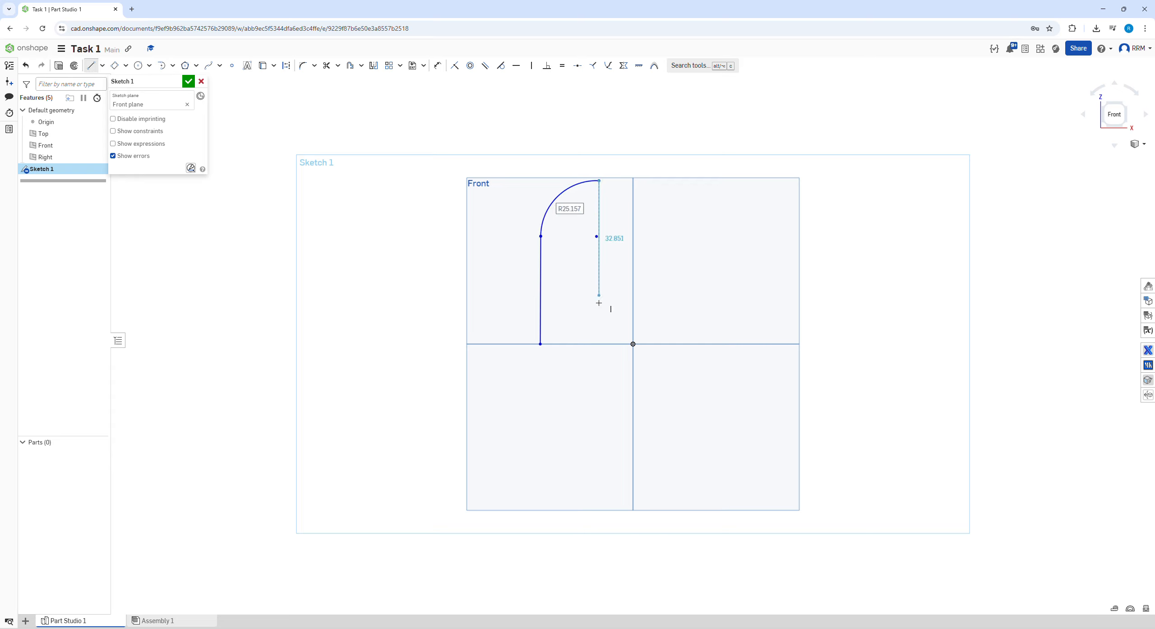
left_click(598, 344)
left_click(541, 344)
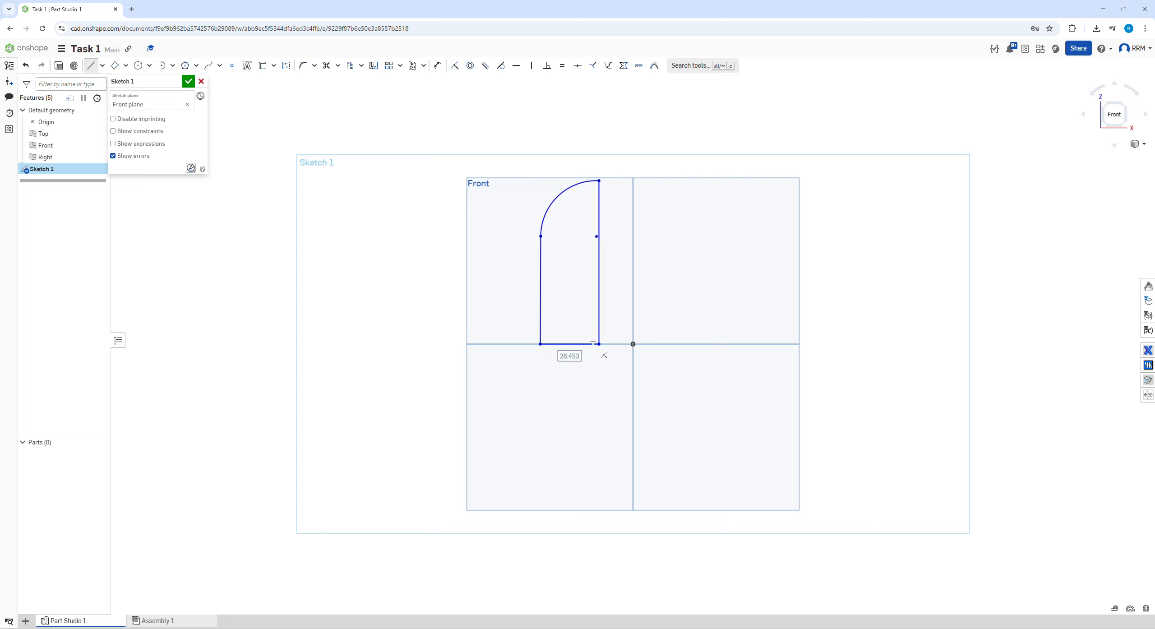
- Make the base corner beneath the arc's end coincident with the origin and set the vertical centre edge's length to 85 mm
left_click(633, 344)
key("i")
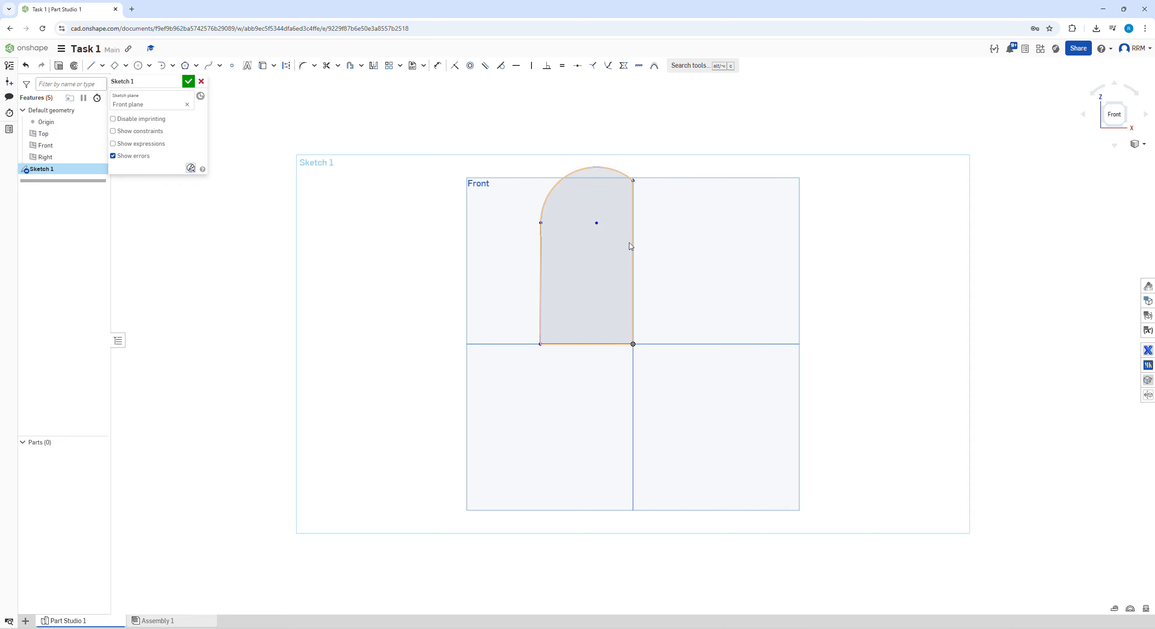
key("f")
key("d")
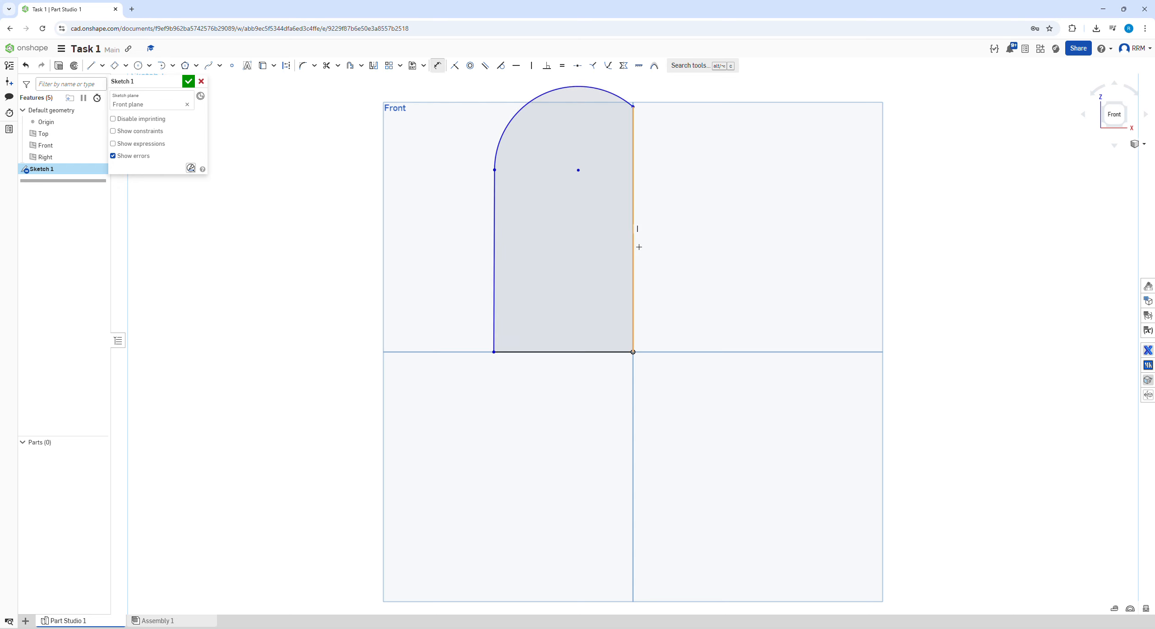
left_click(639, 246)
left_click(687, 235)
type("85")
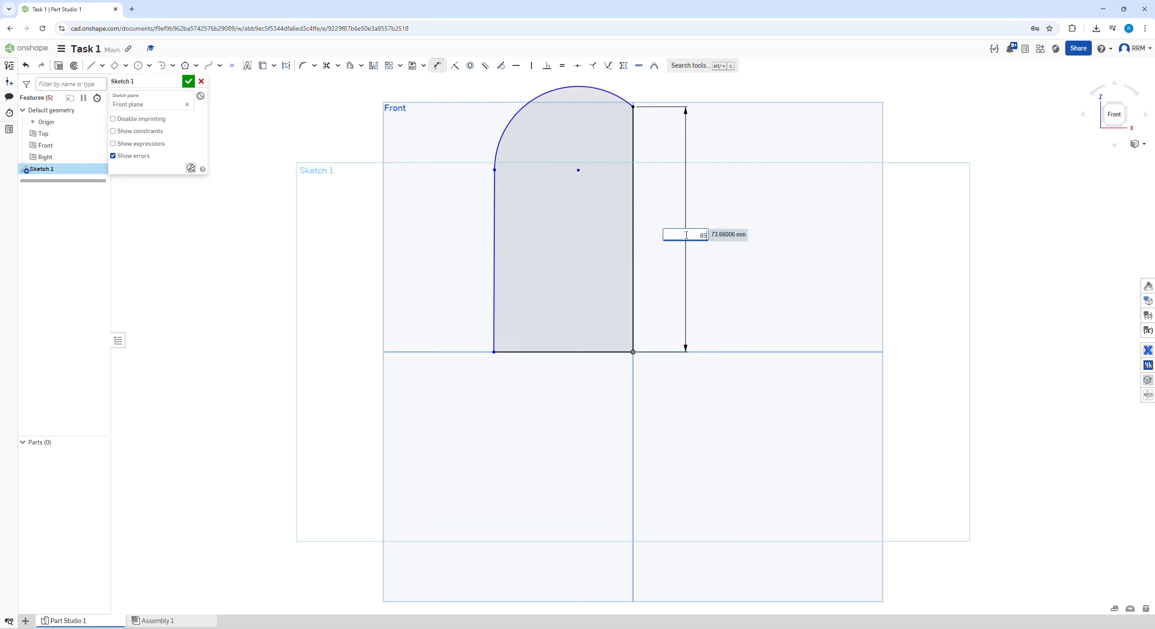
key("Return")
scroll(676, 262, "down", 2)
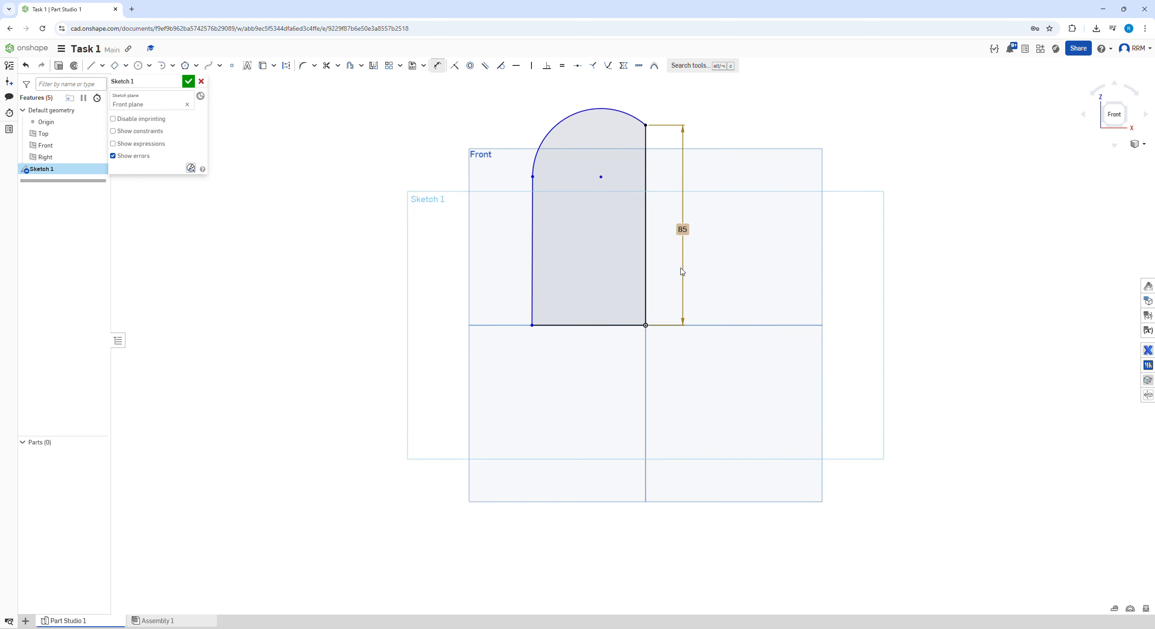
- Check the section views in the Task 1 - Iteration 1 drawing for the body and flange dimensions, and return to the sketch
key("super+Tab")
left_click(707, 210)
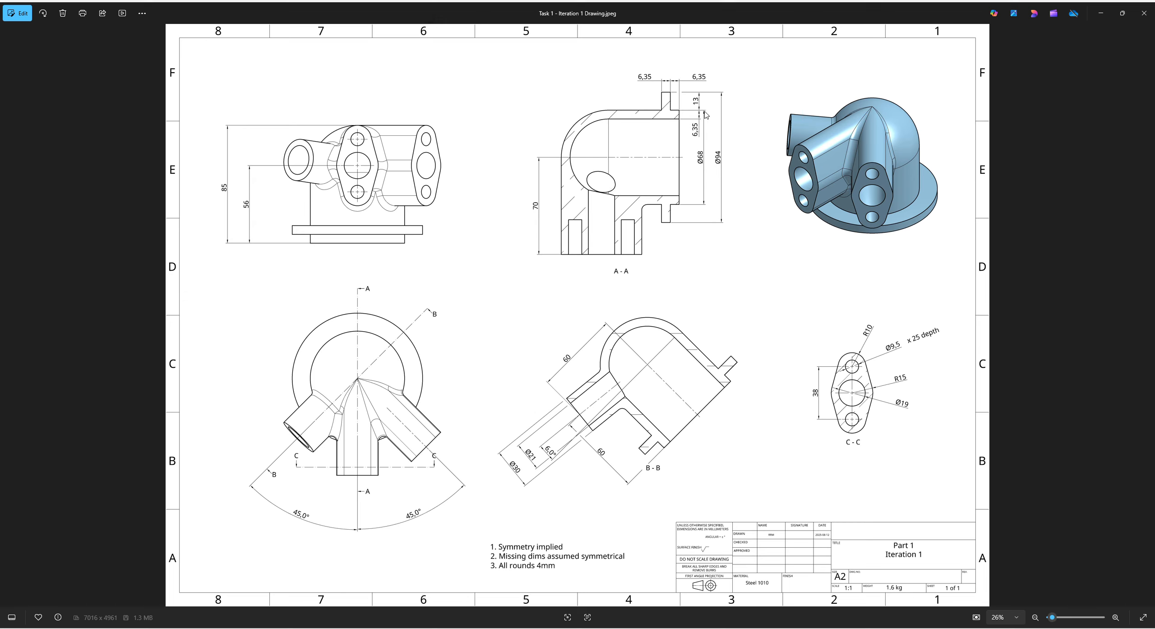
key("super+Tab")
left_click(692, 169)
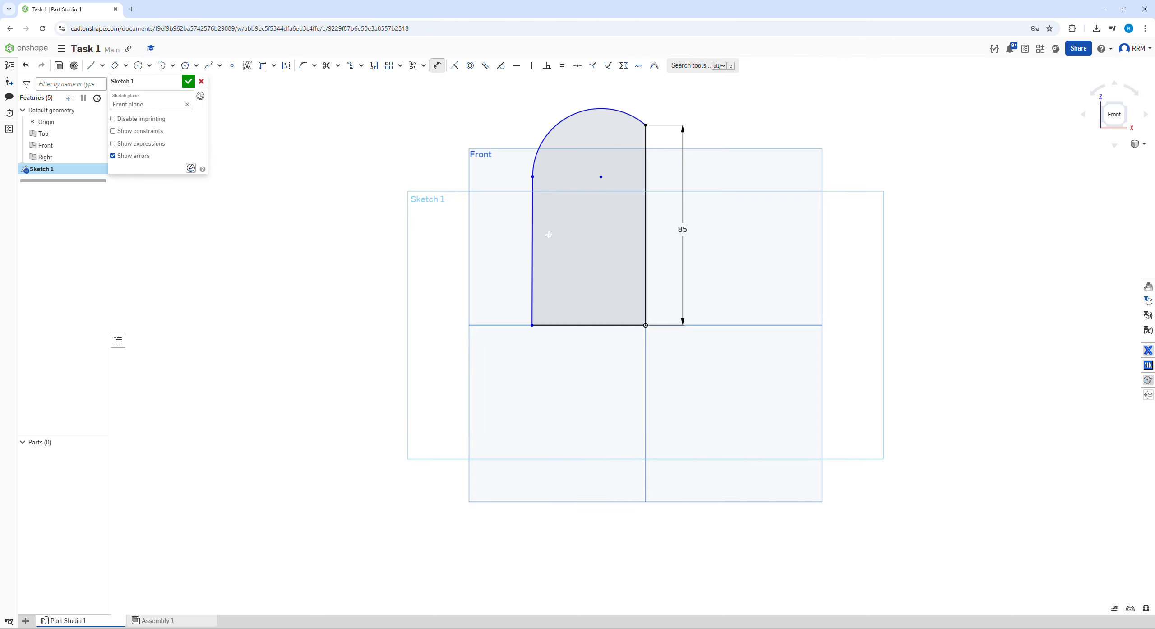
left_click(639, 303)
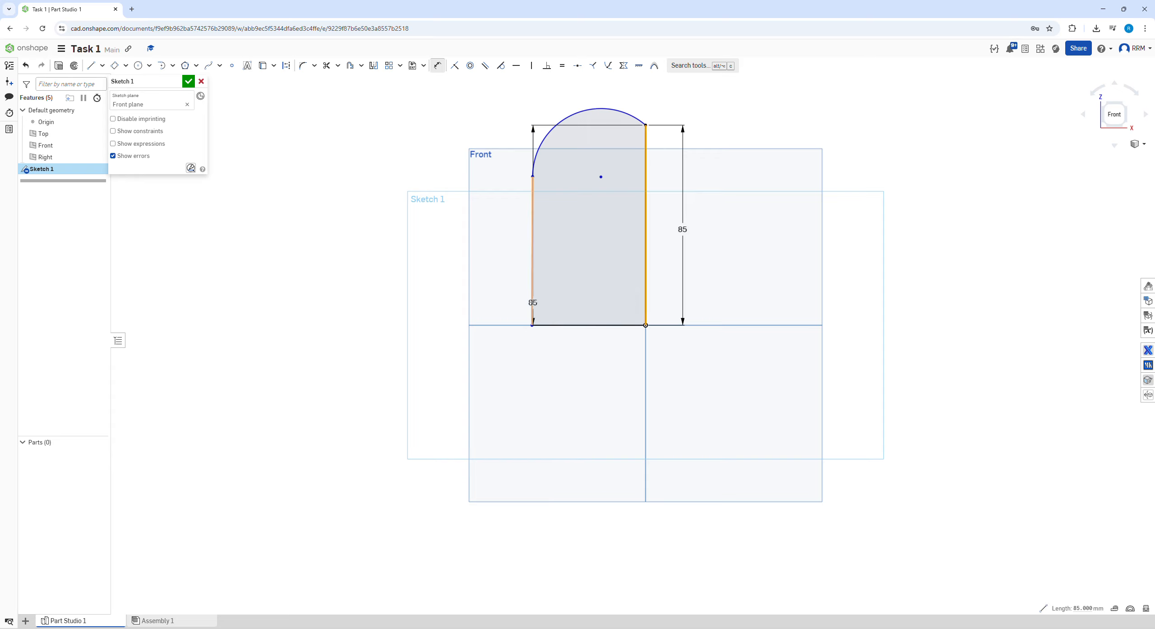
left_click(533, 302)
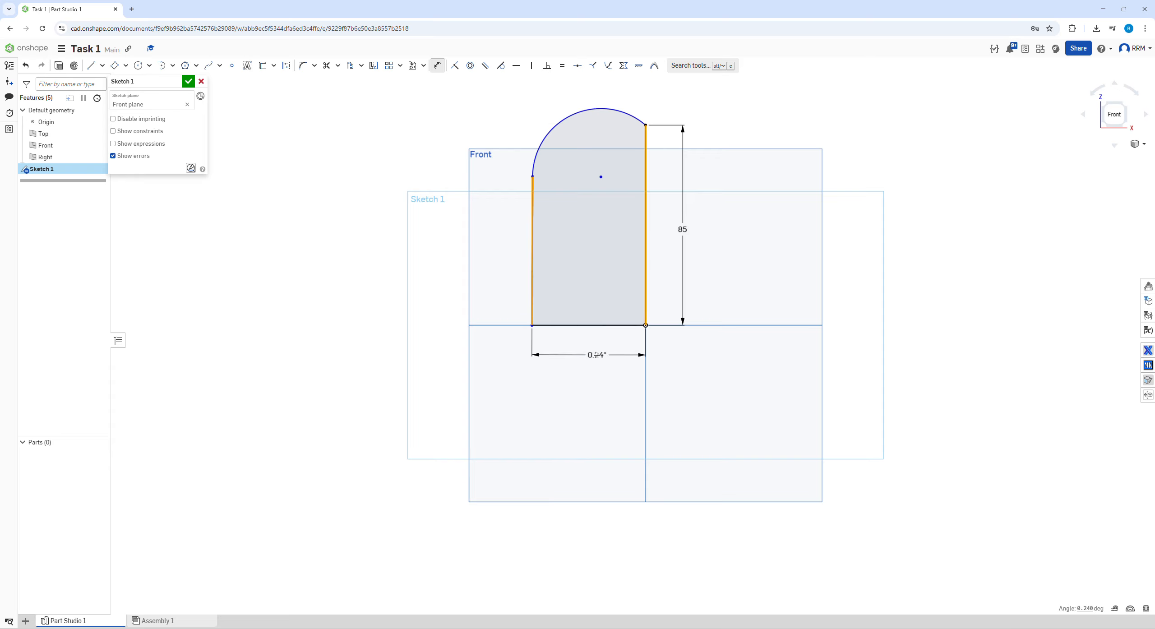
key("Escape")
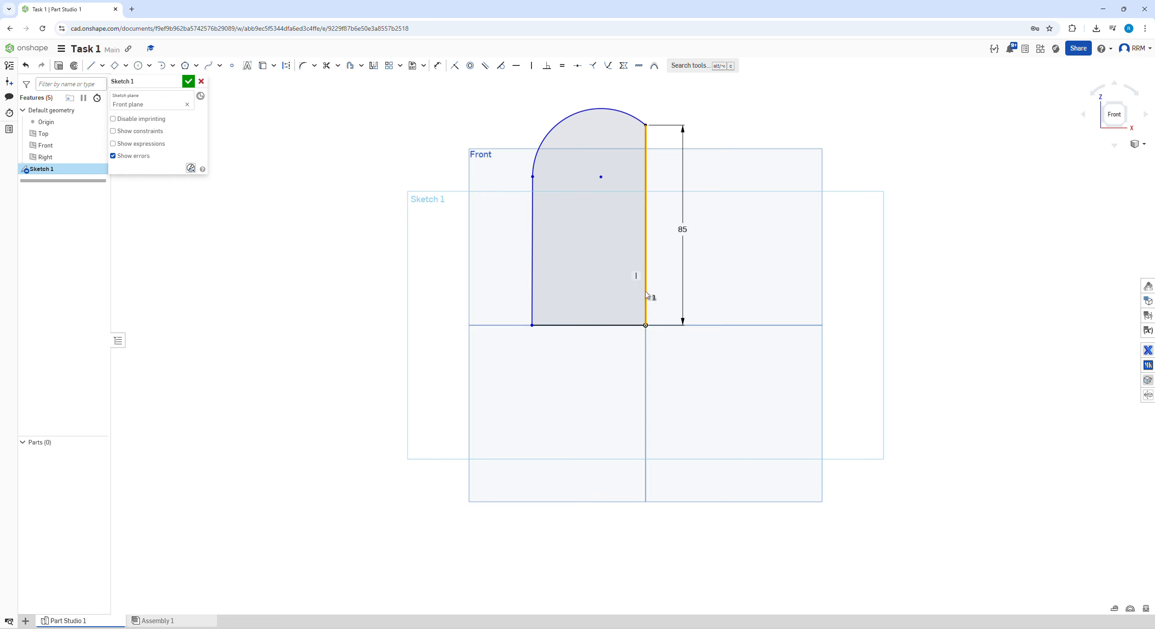
- Make the profile's outer vertical edge parallel to the vertical centre edge
left_click(533, 300)
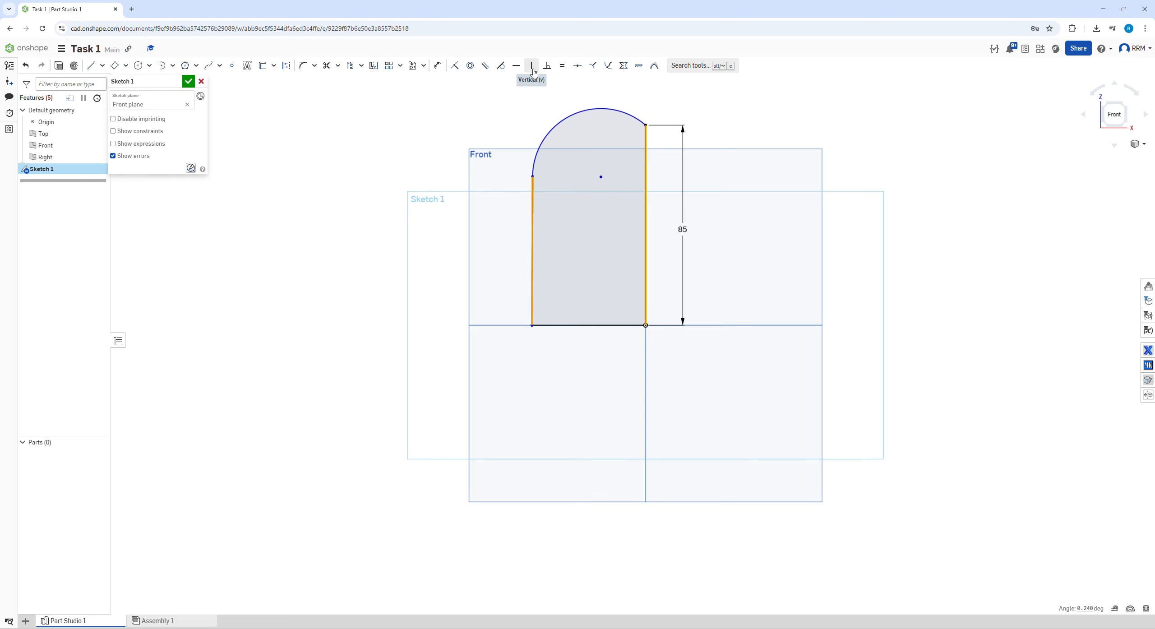
left_click(491, 72)
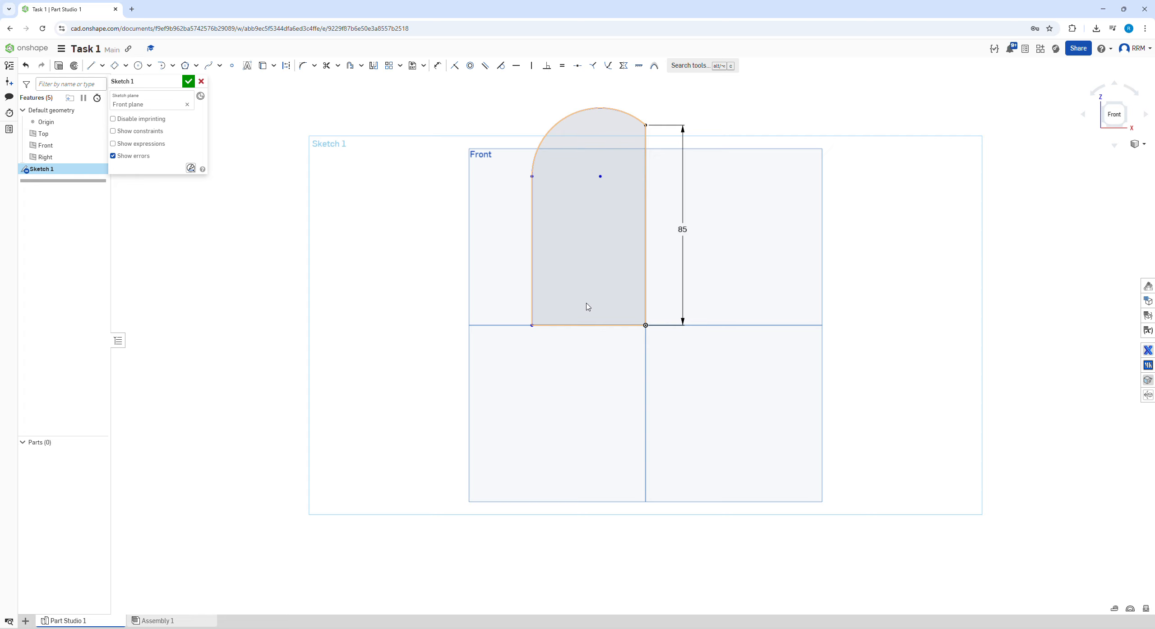
key("d")
left_click(645, 293)
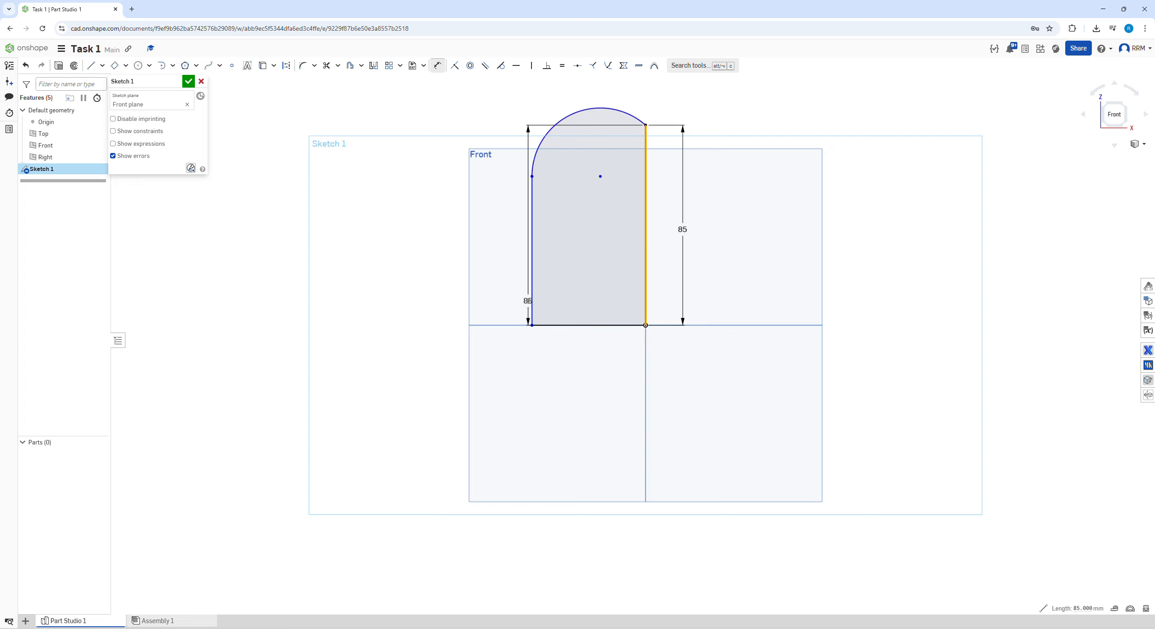
left_click(530, 301)
key("Escape")
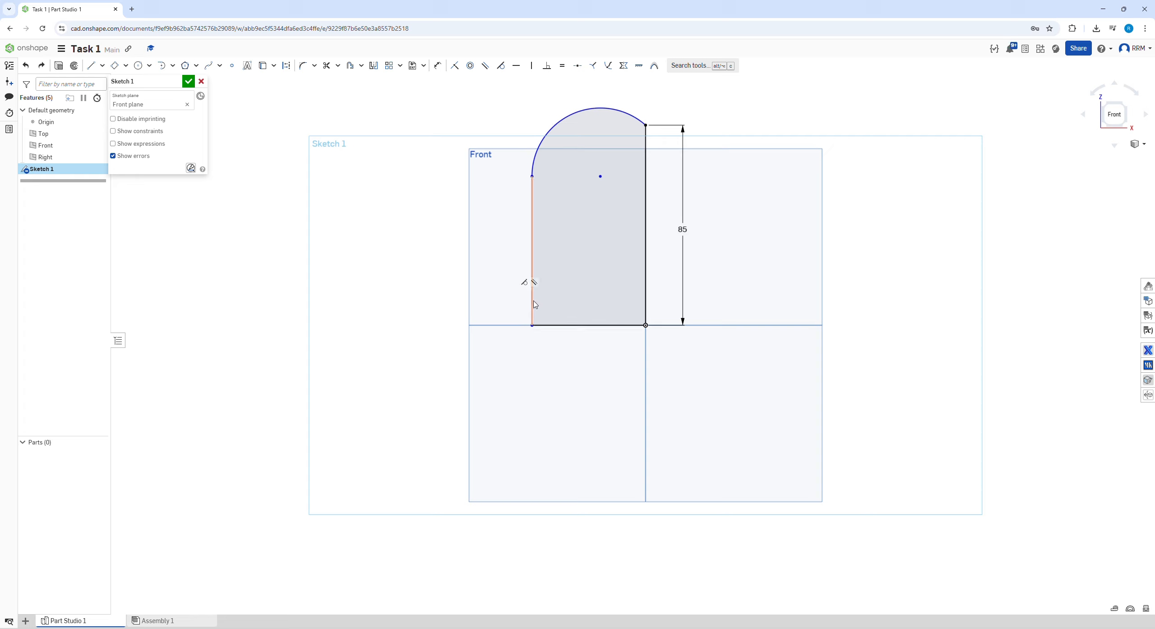
- Dimension the profile's base line with the expression 68/2 mm, taken from the drawing, and place the dimension just below the base
key("d")
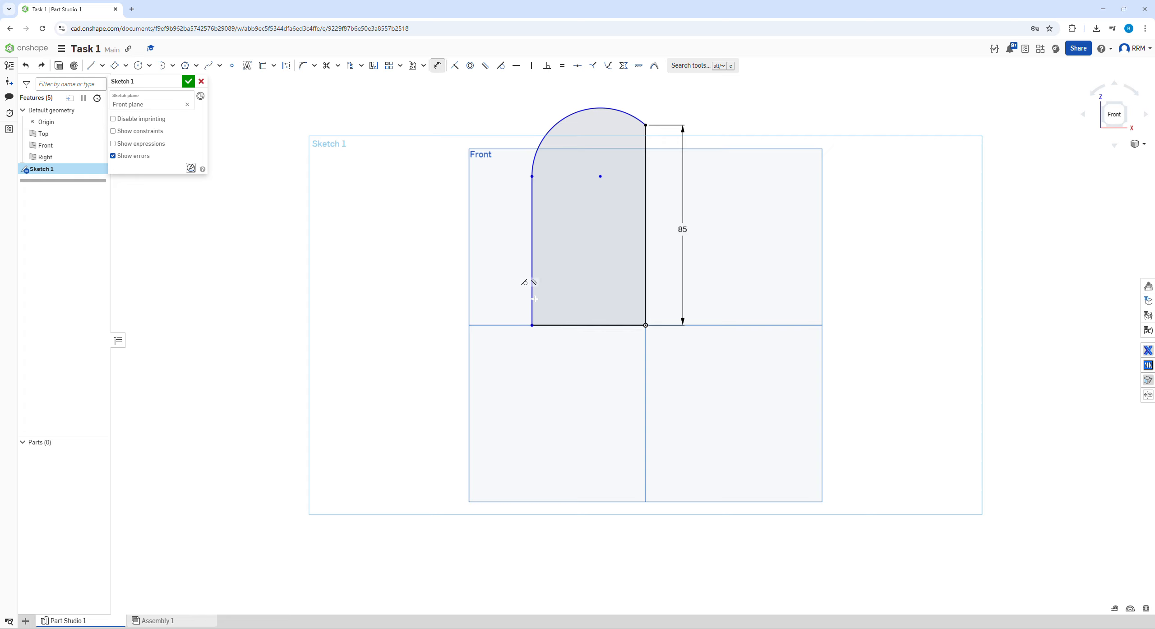
left_click(558, 326)
left_click(581, 355)
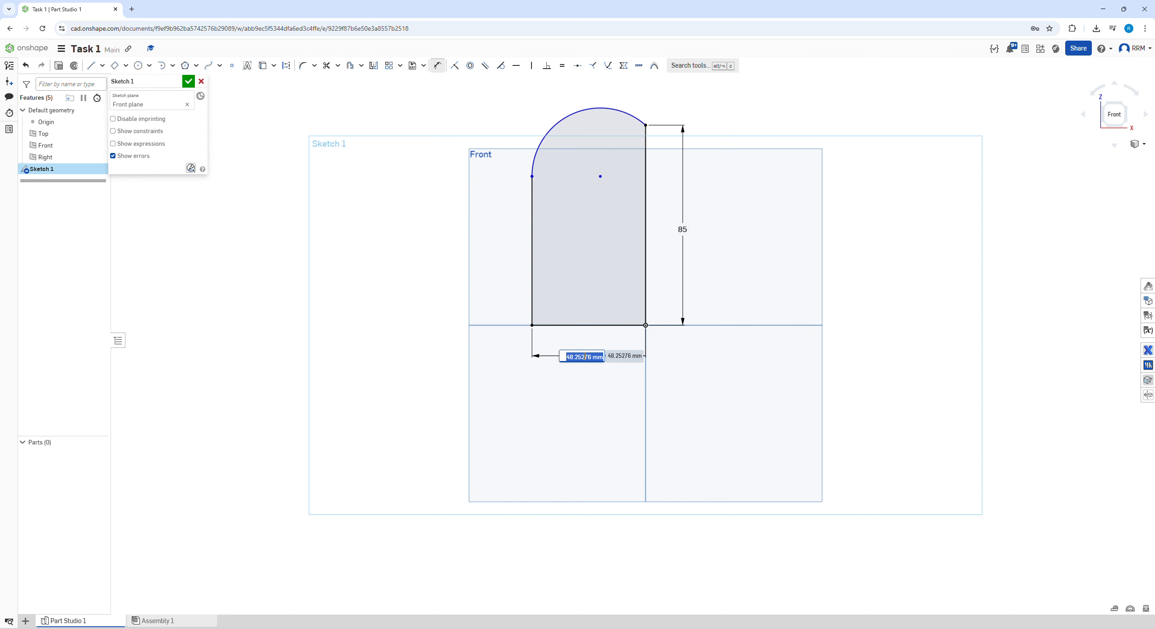
key("alt+Tab")
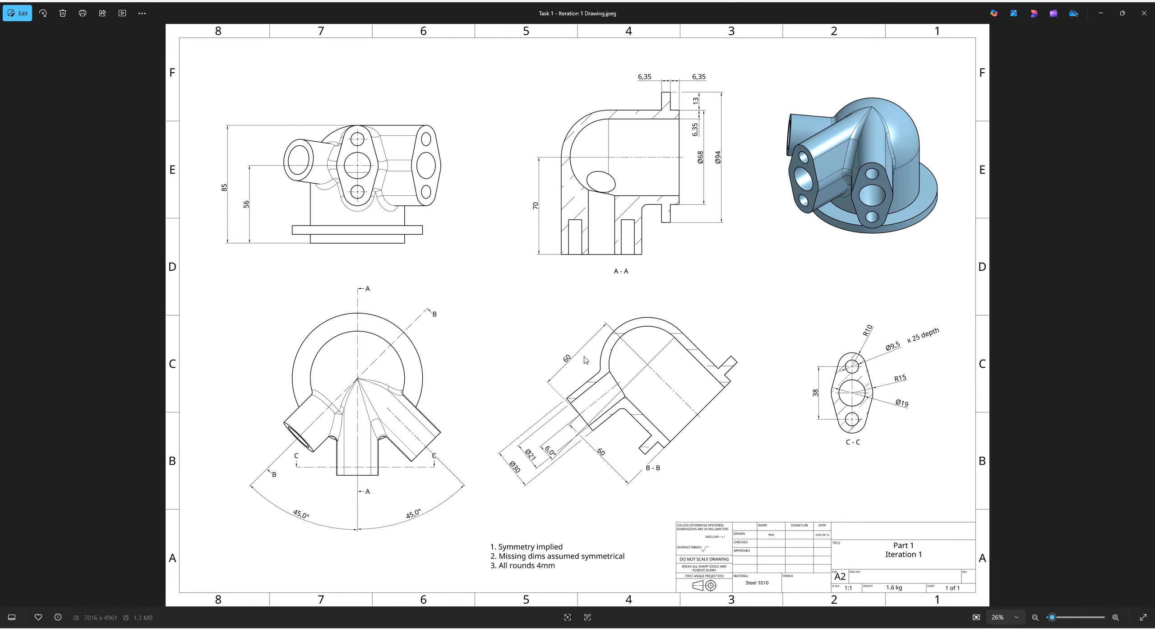
key("alt+Tab")
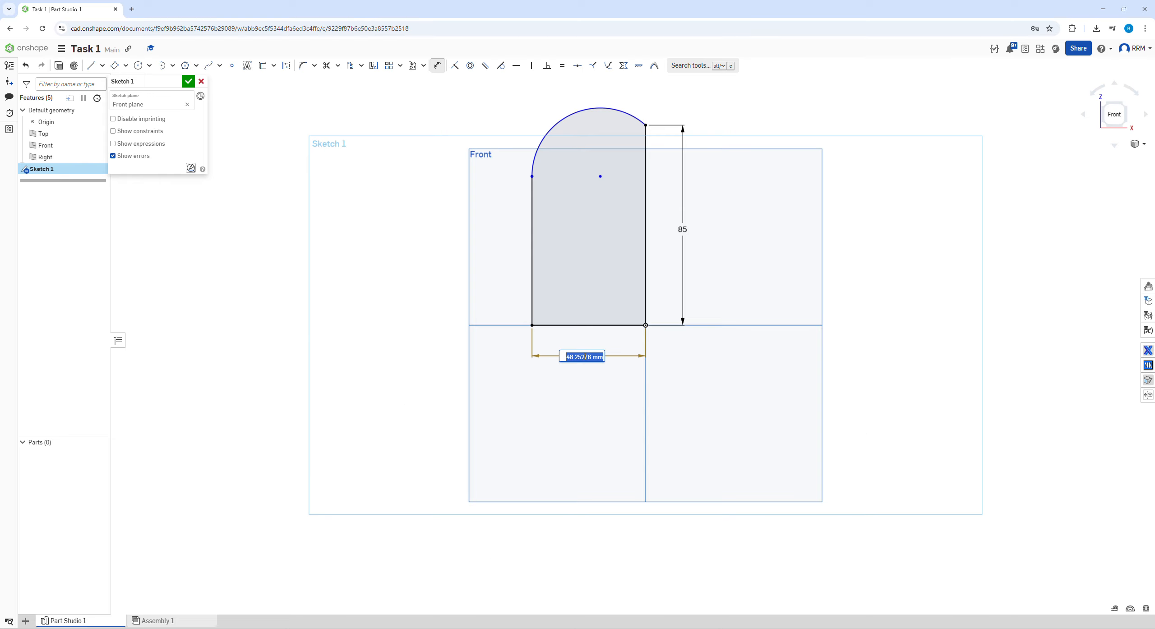
type("68/2")
key("Return")
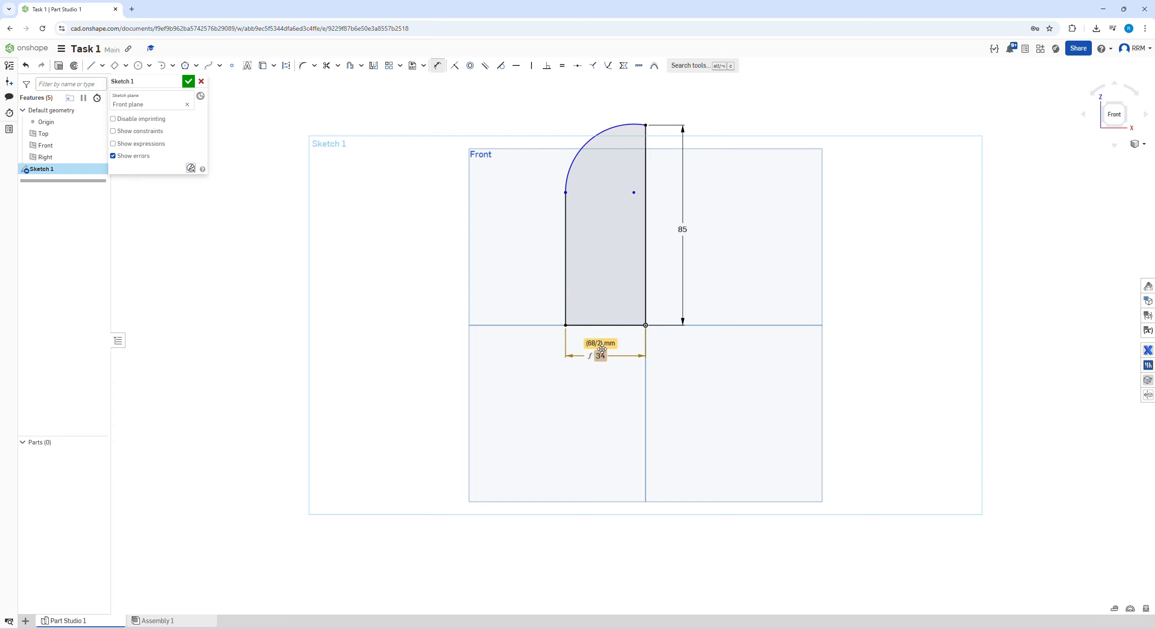
left_click_drag(599, 354, 602, 346)
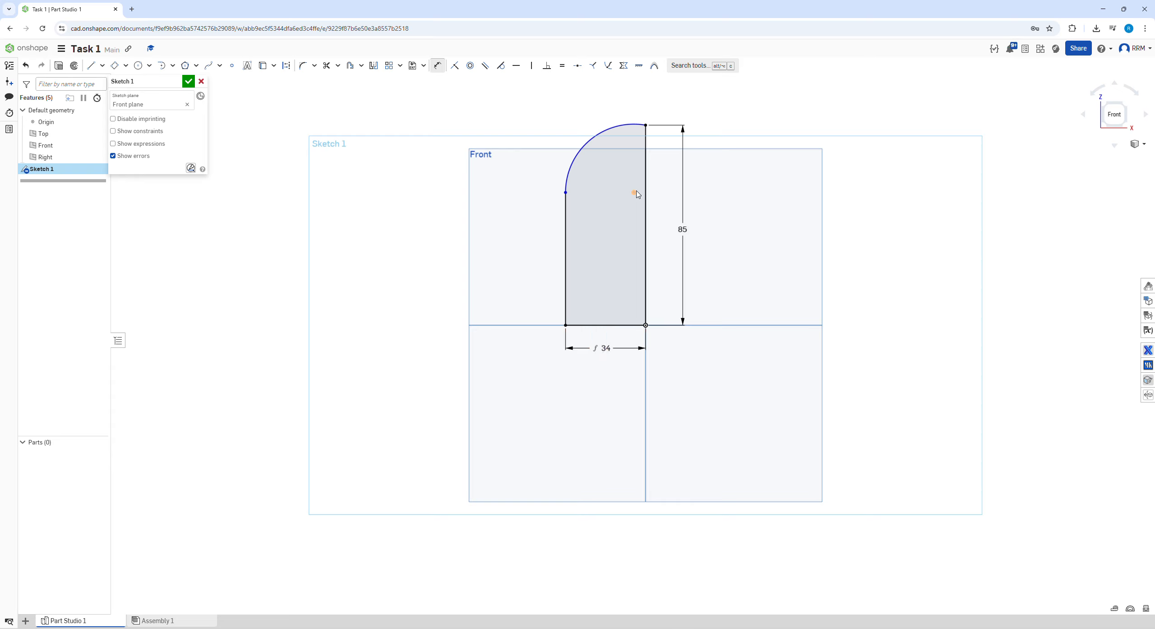
- Move the arc's centre point onto the vertical centre edge so the arc forms a full quarter circle
key("Escape")
mouse_move(634, 192)
left_mouse_down()
mouse_move(606, 182)
mouse_move(645, 205)
left_mouse_up()
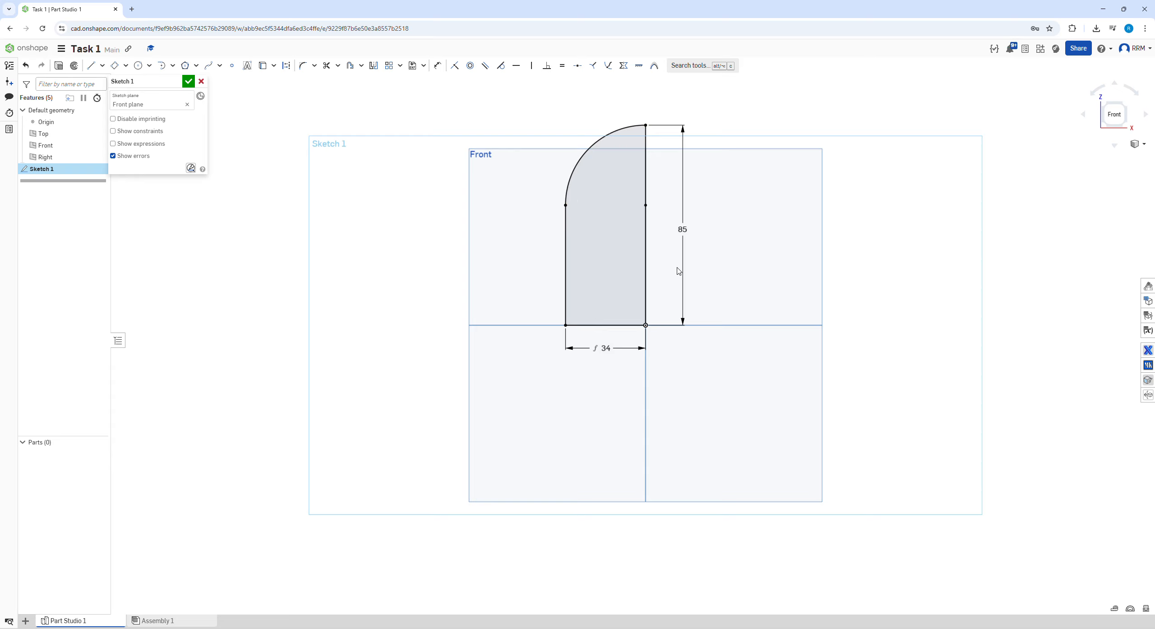
- Sketch a flange rectangle against the outside of the profile's outer edge near the base, with a 13 mm width taken from the drawing
key("r")
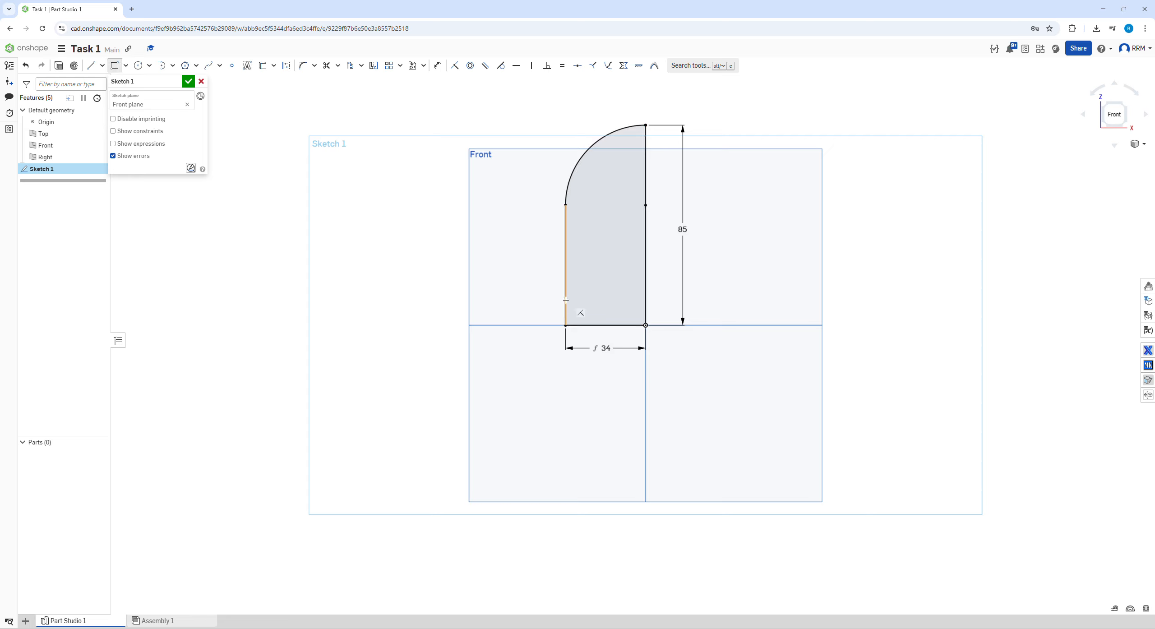
left_click(525, 288)
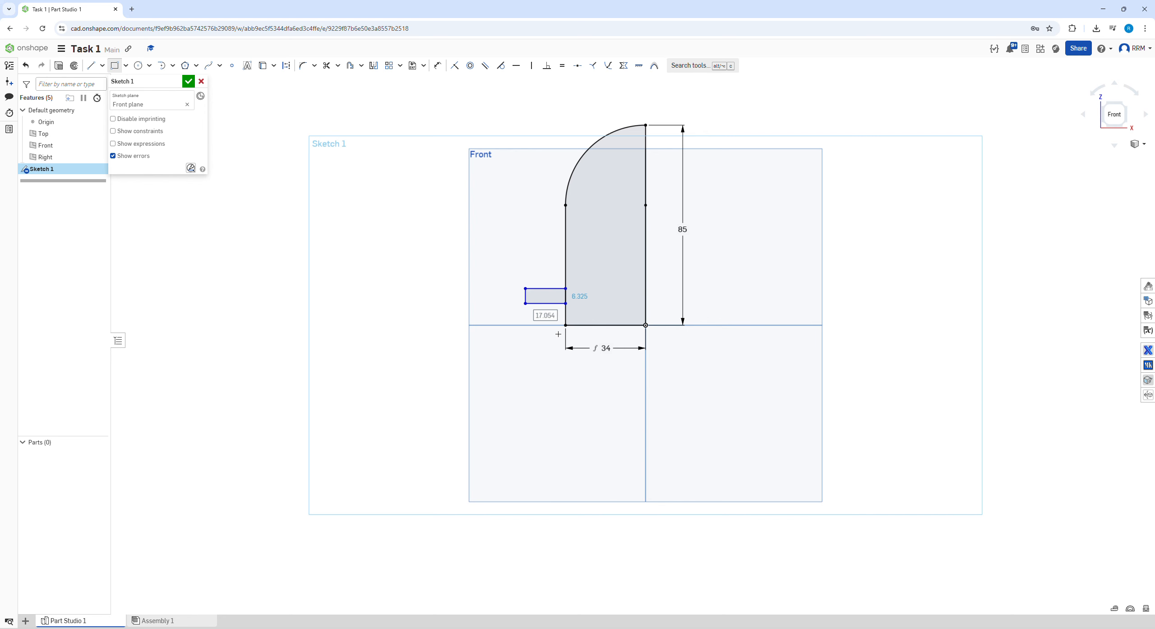
key("alt+Tab")
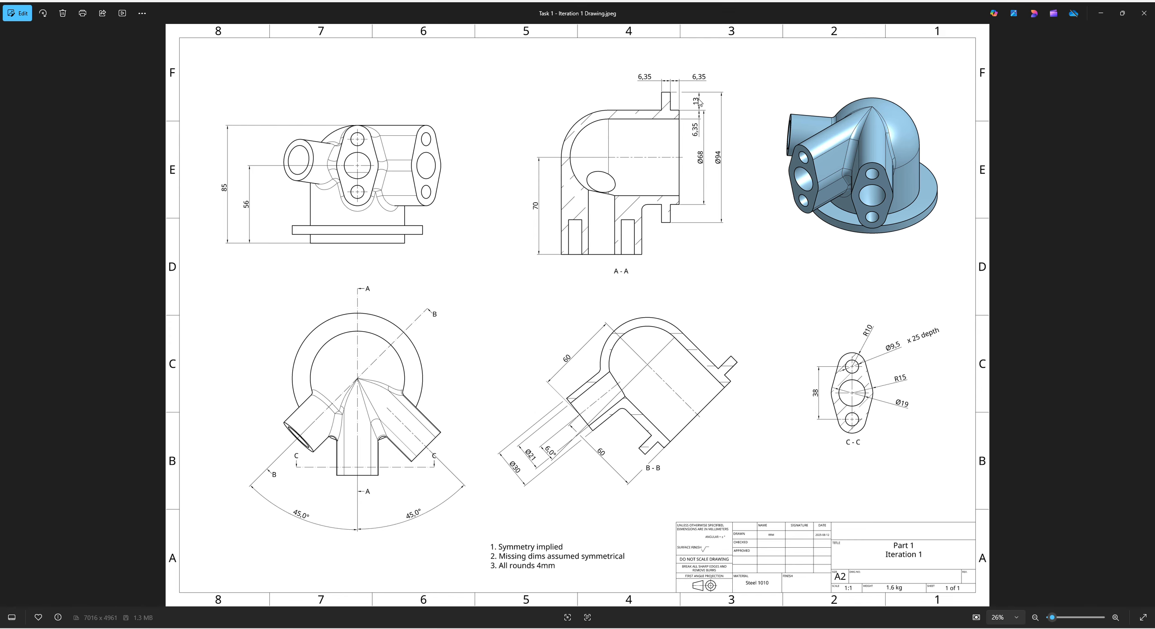
key("alt+Tab")
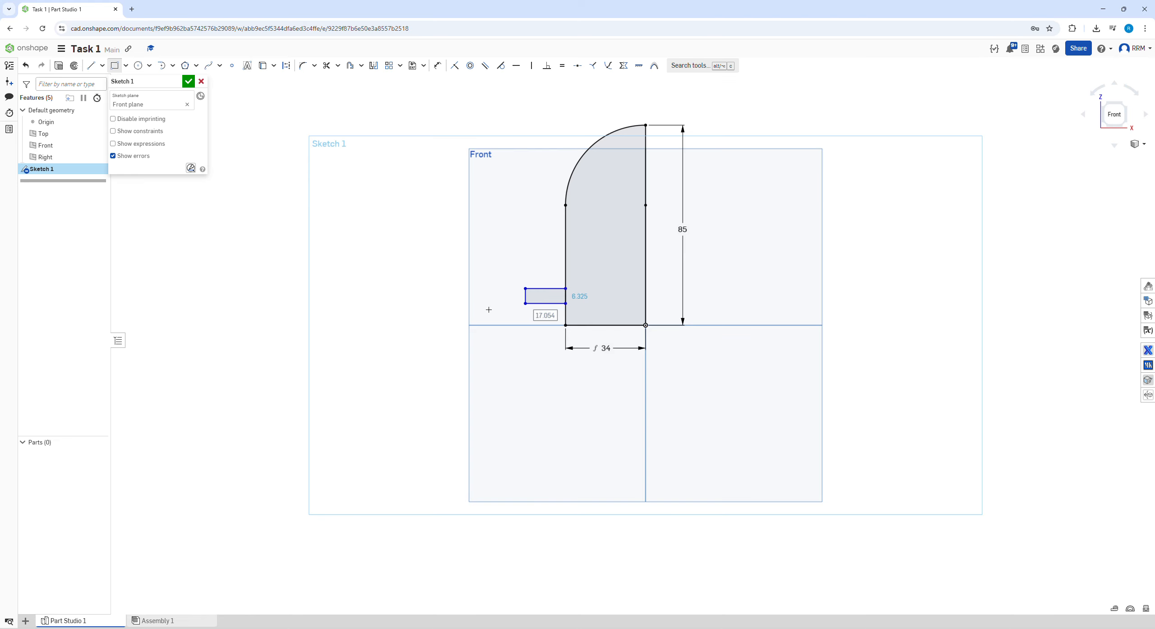
type("13")
key("Tab")
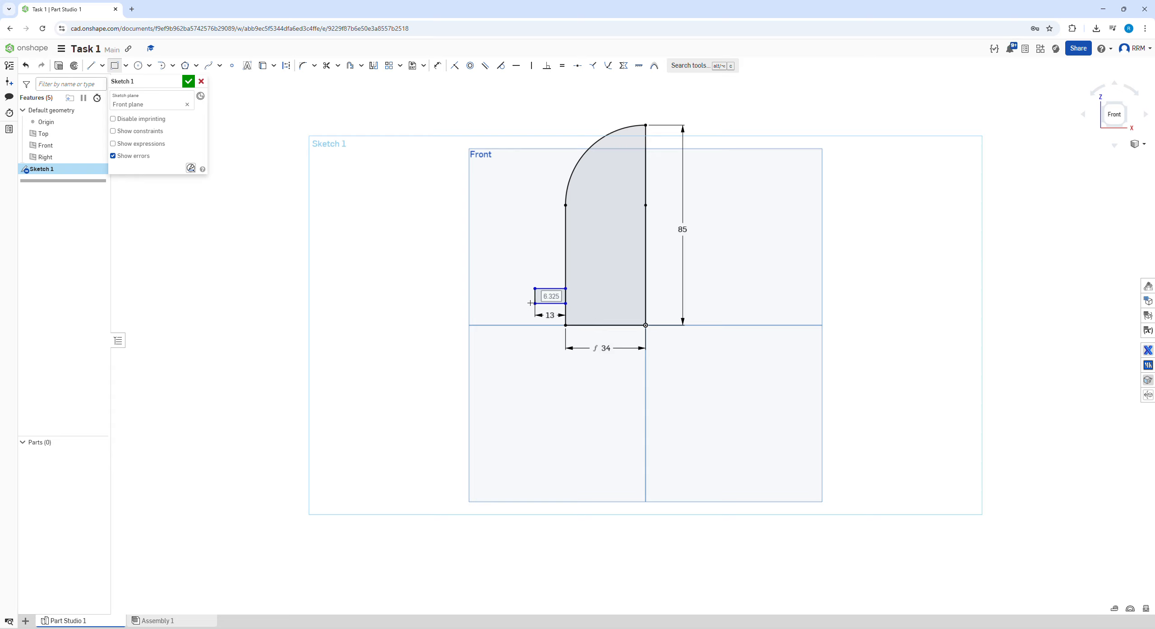
left_click(530, 302)
key("Escape")
- Set the flange rectangle's height to 6.35 mm
left_click(533, 296)
left_click(517, 296)
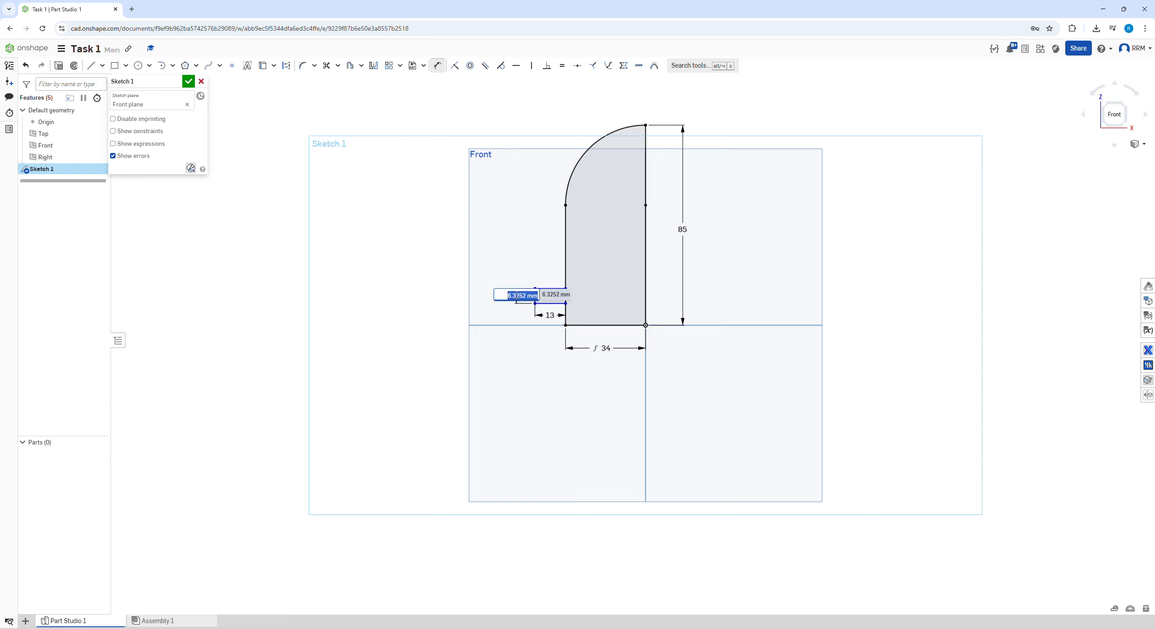
type("6.25")
key("Return")
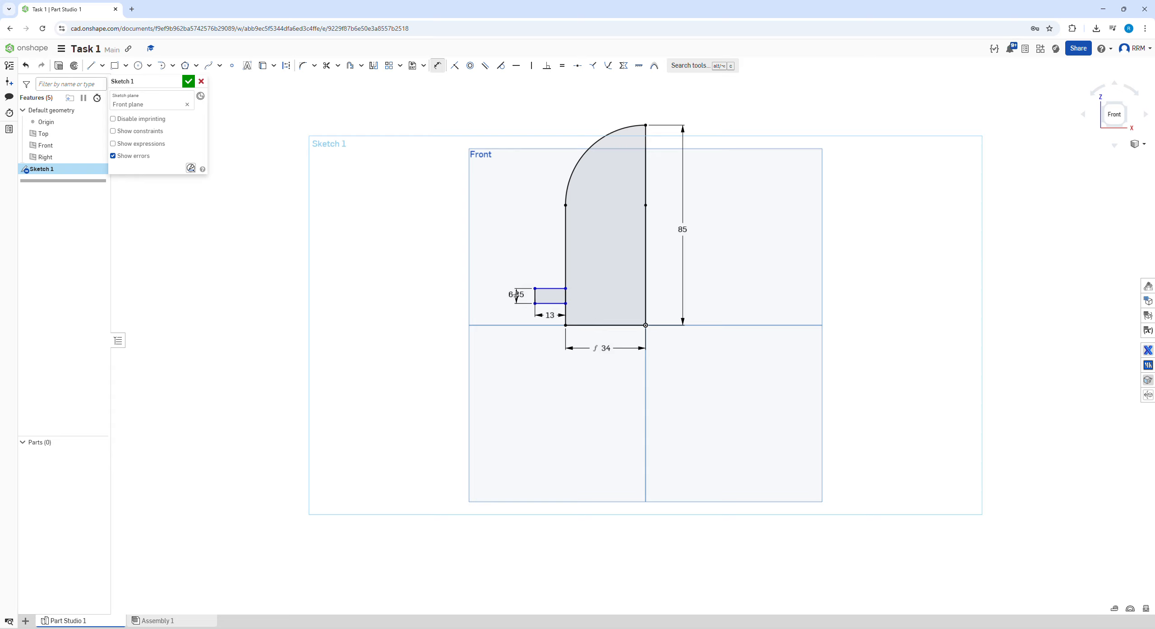
- Dimension the distance between the flange rectangle's lower edge and the profile's base line as 6.35 mm
left_click(547, 303)
left_click(573, 325)
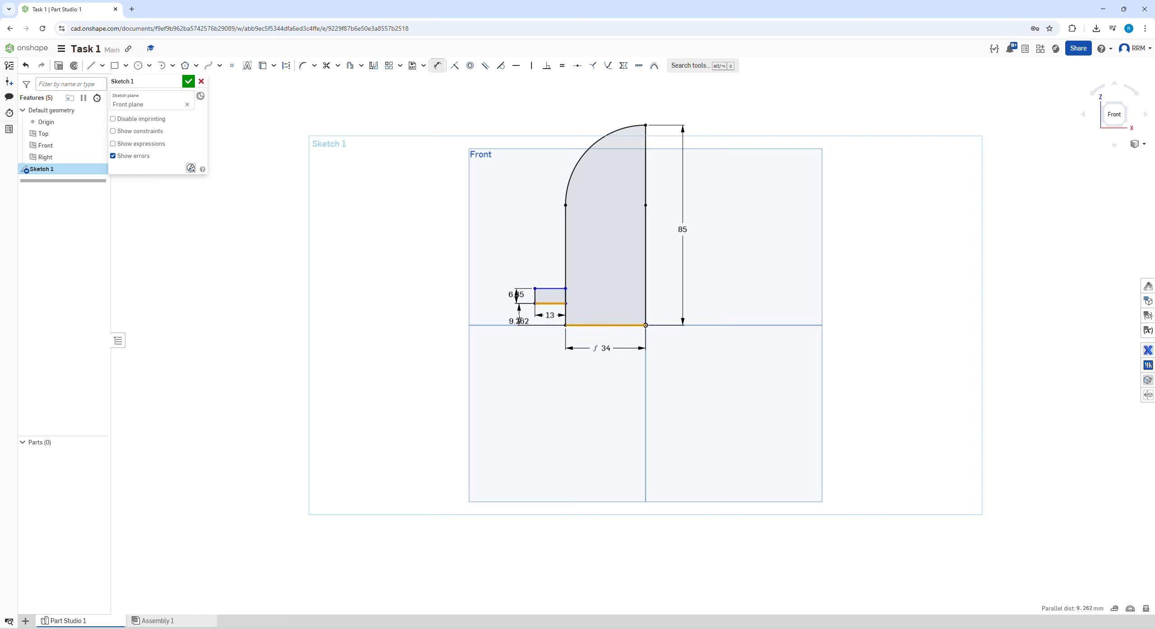
left_click(520, 320)
type("6.35")
key("Return")
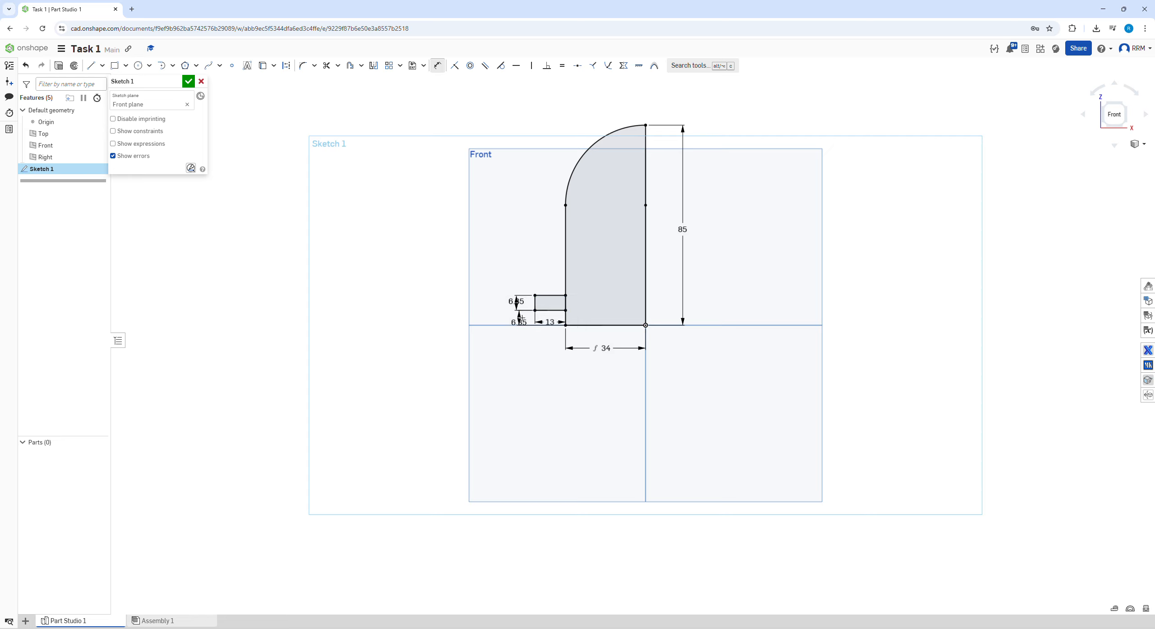
- Offset the profile's vertical outer edge and quarter arc inward by the 6.35 mm wall thickness given in the drawing
key("Escape")
key("u")
left_click(565, 234)
left_click(586, 152)
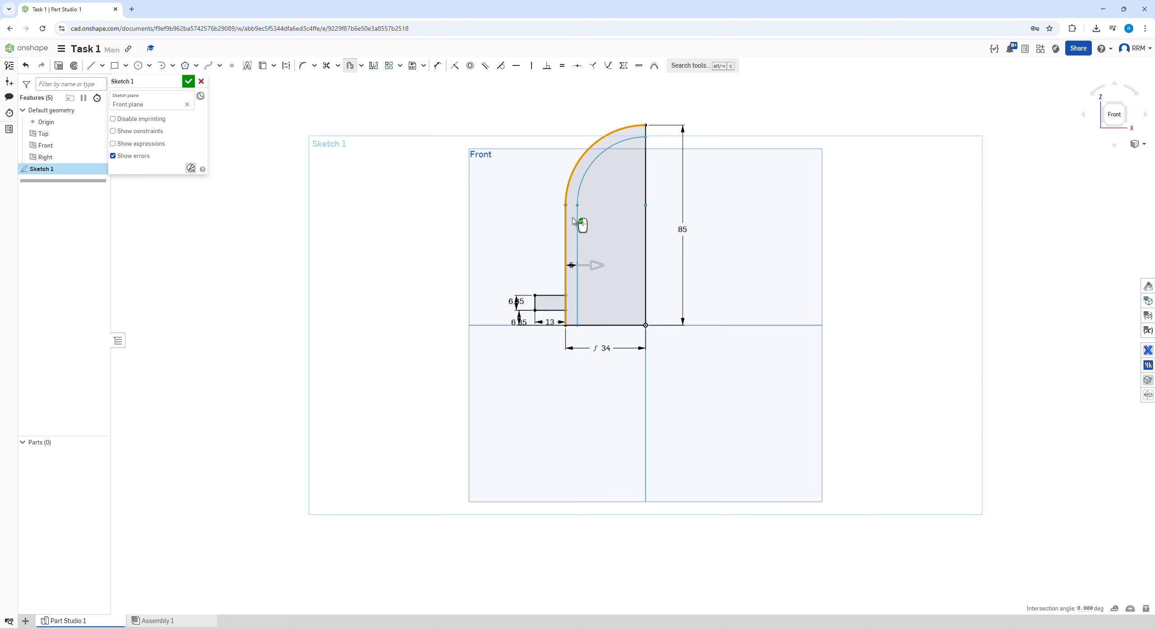
left_click_drag(571, 265, 527, 262)
key("alt+Tab")
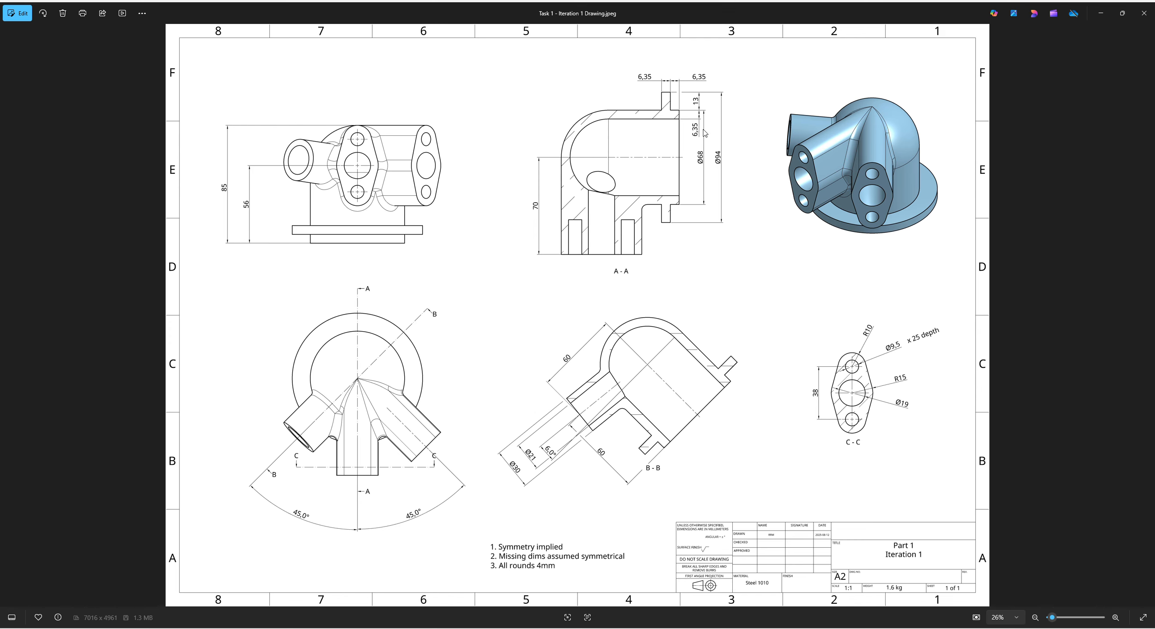
key("alt+Tab")
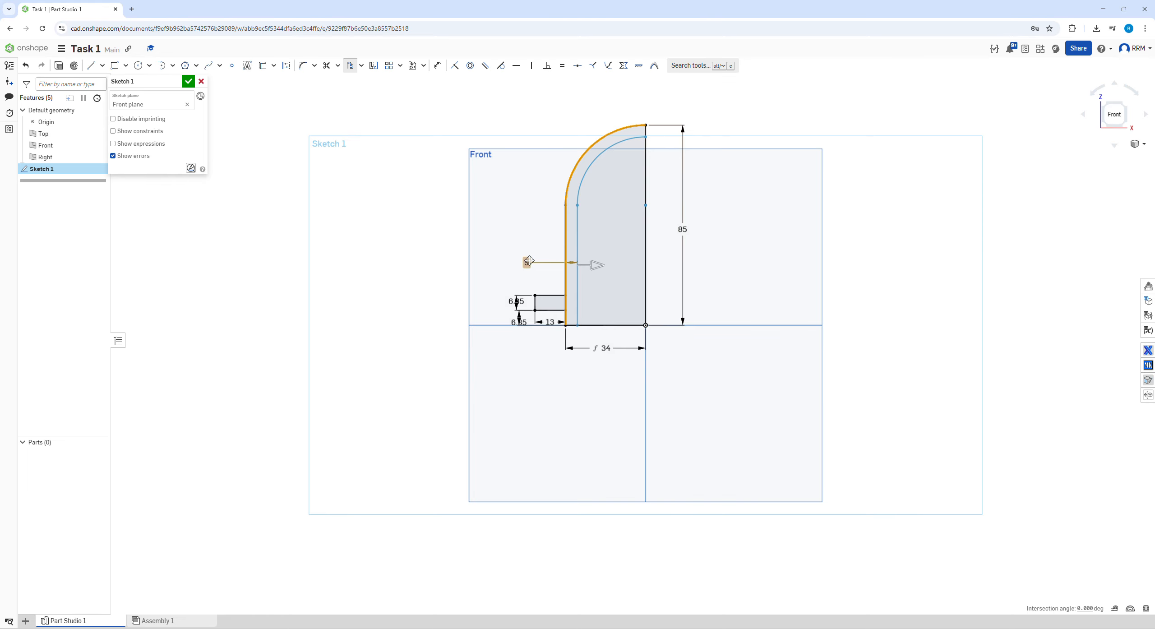
left_click(536, 249)
type("6.35")
key("Return")
left_click(630, 267)
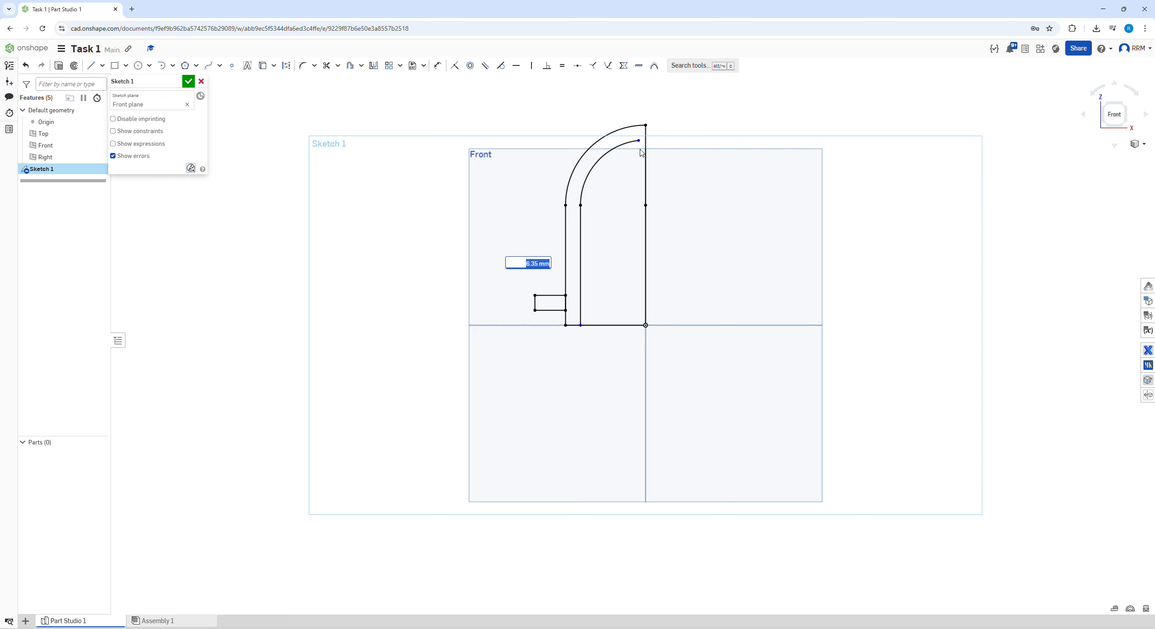
- Extend the upper end of the inner offset arc to meet the profile's vertical centre edge
left_click(645, 146)
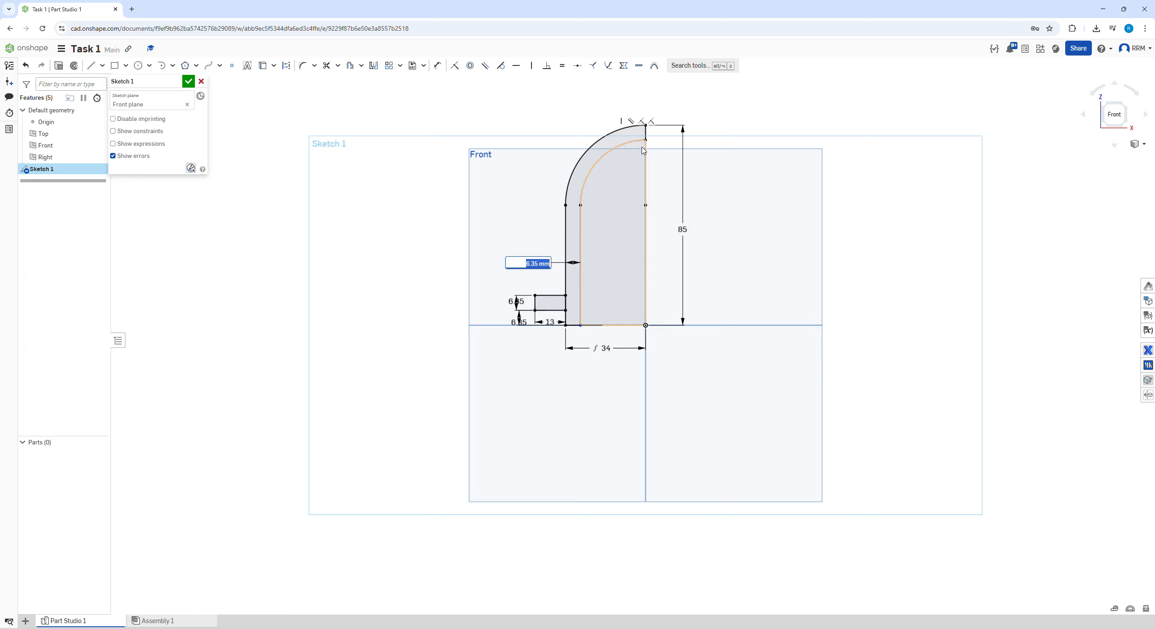
mouse_move(581, 325)
left_mouse_down()
mouse_move(596, 266)
mouse_move(581, 326)
left_mouse_up()
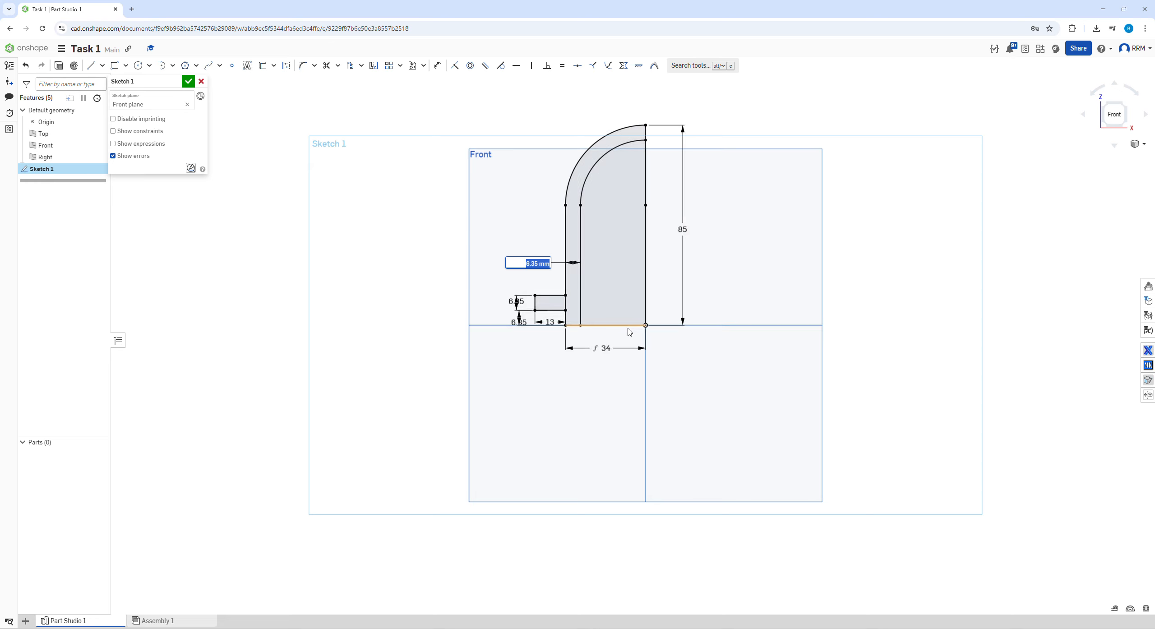
key("Return")
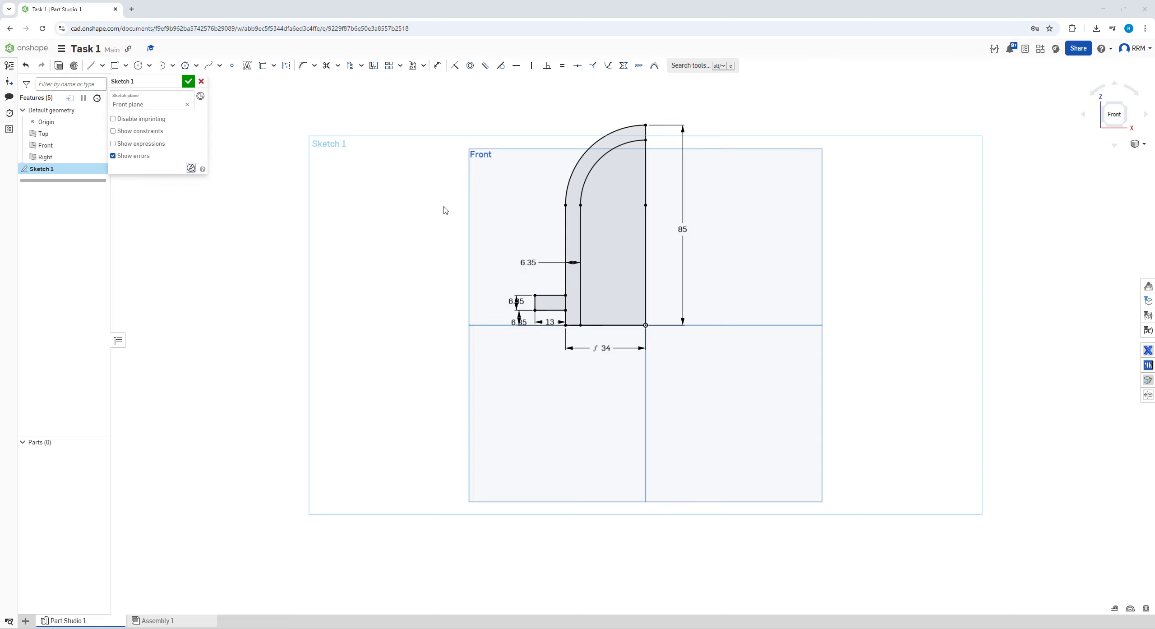
- Revolve all regions of the sketch a full turn around its vertical centre edge as a new solid
key("alt+Tab")
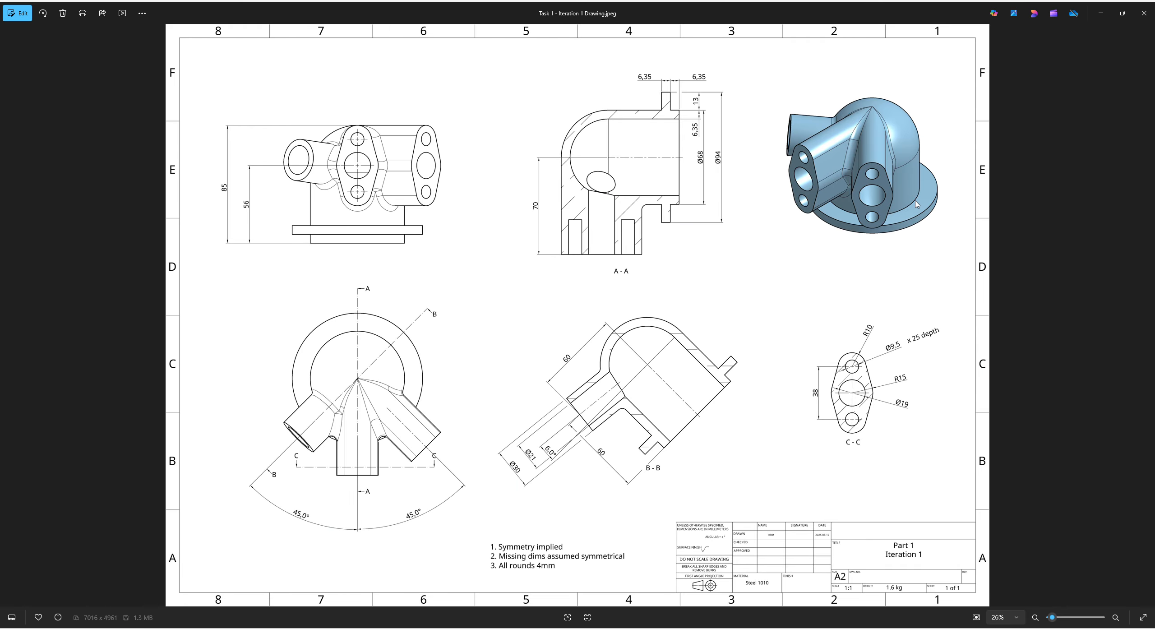
key("alt+Tab")
left_click(74, 68)
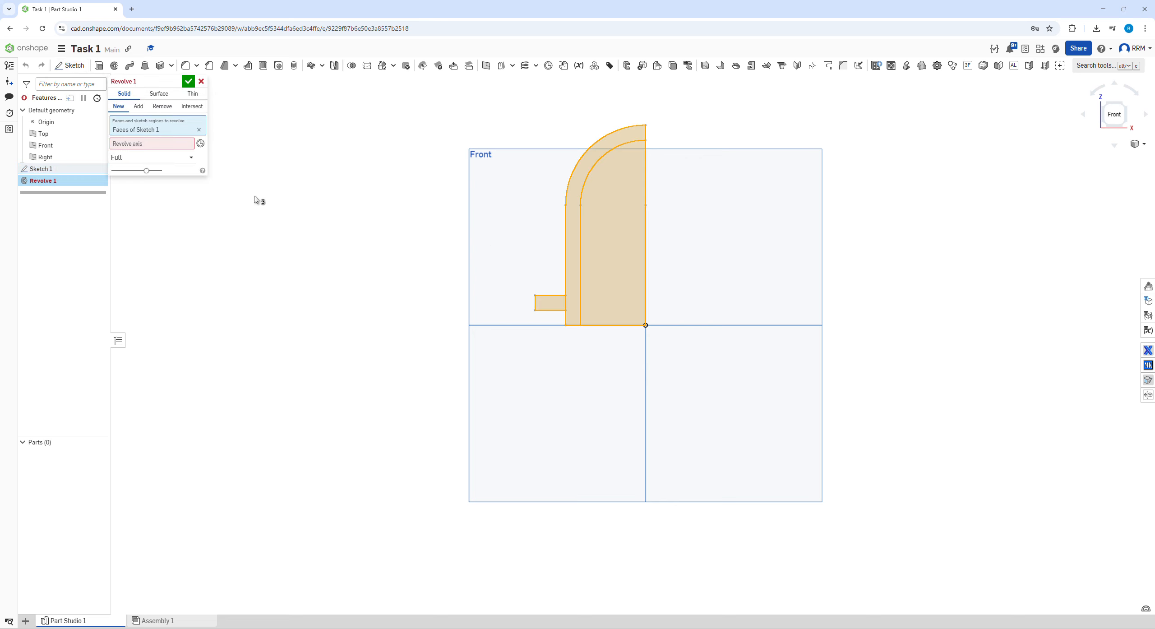
left_click(161, 144)
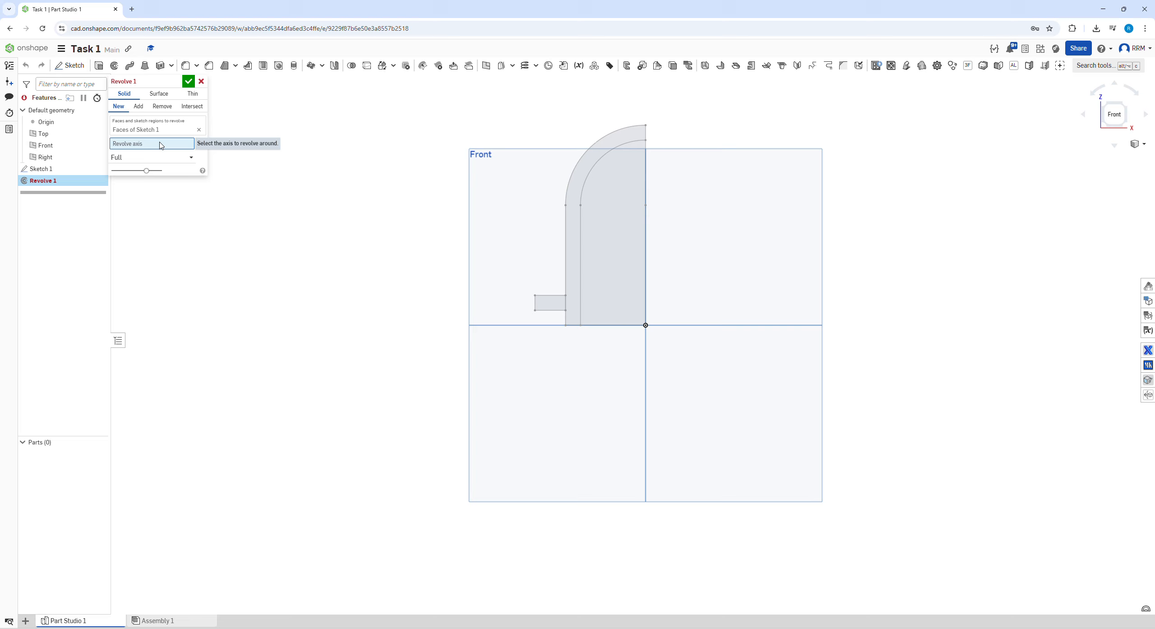
left_click(646, 228)
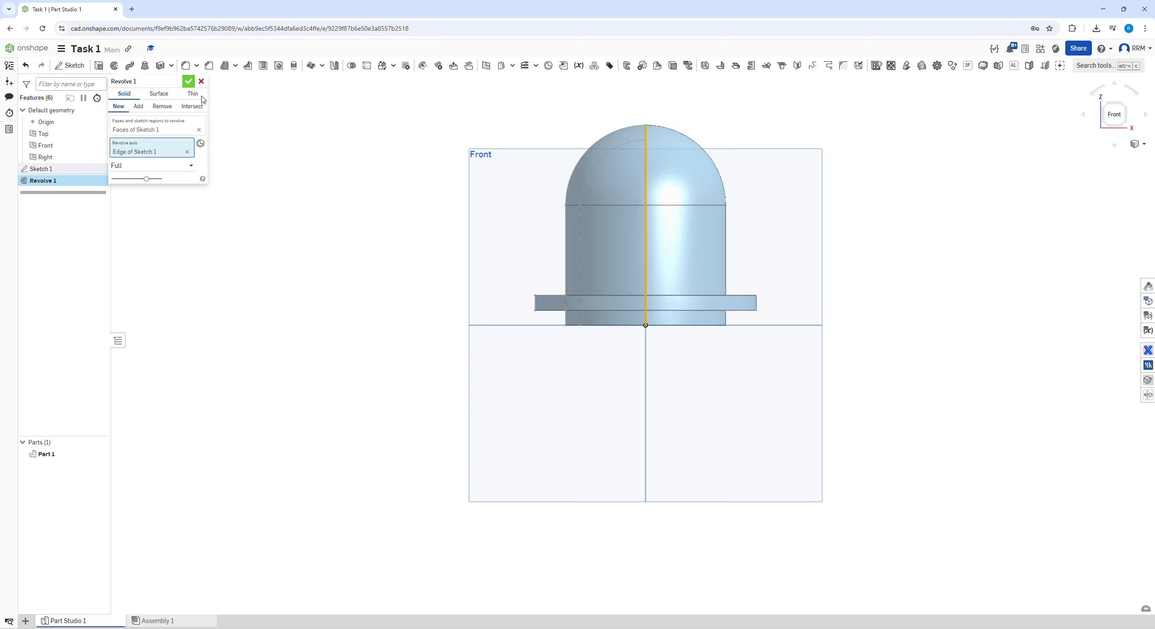
left_click(187, 81)
- Check the port views in the drawing and start a new sketch on the Front plane
scroll(366, 224, "down", 2)
key("shift+7")
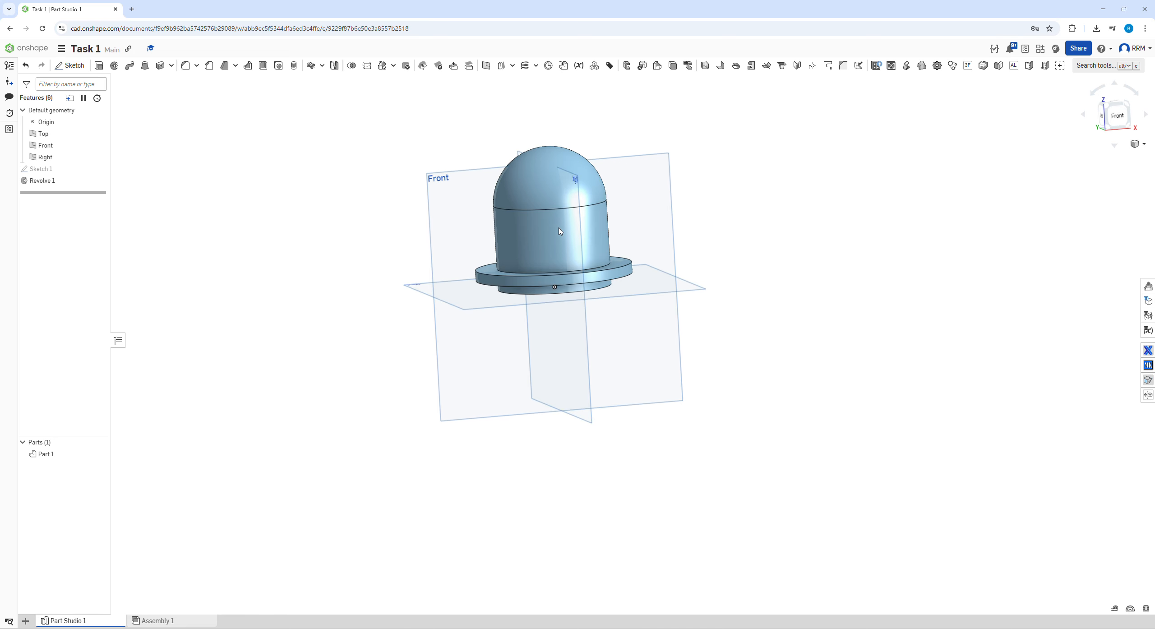
key("alt+Tab")
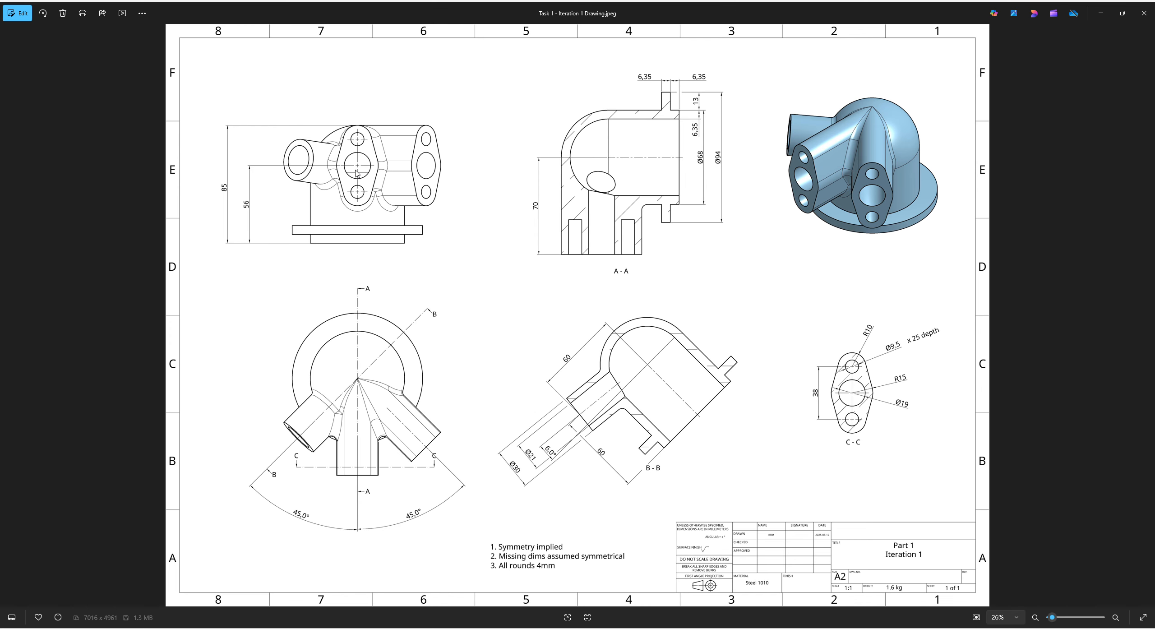
key("alt+Tab")
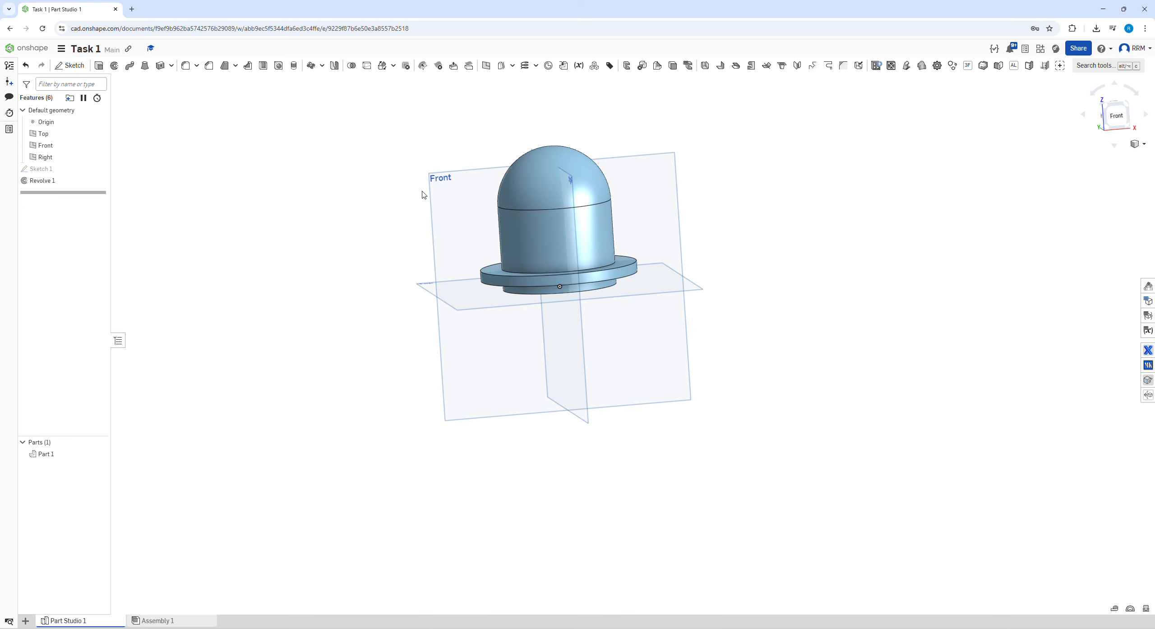
left_click(474, 207)
key("s")
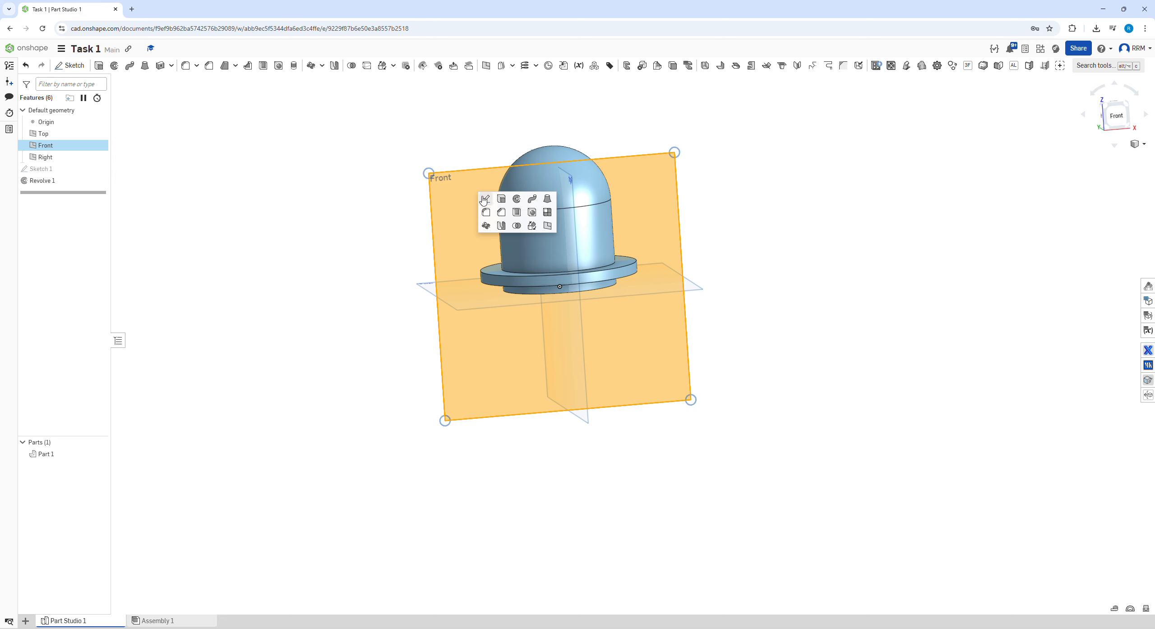
key("Escape")
key("shift+s")
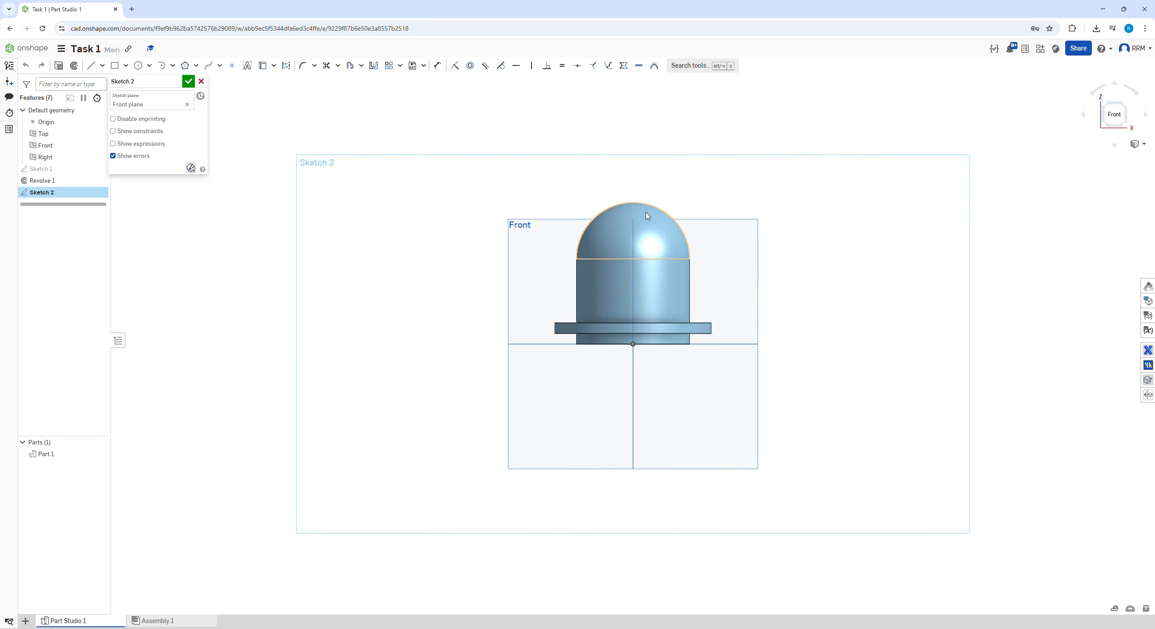
- Draw a vertical construction line 38 mm long above the origin, in line with it, within the domed body
scroll(641, 265, "down", 3)
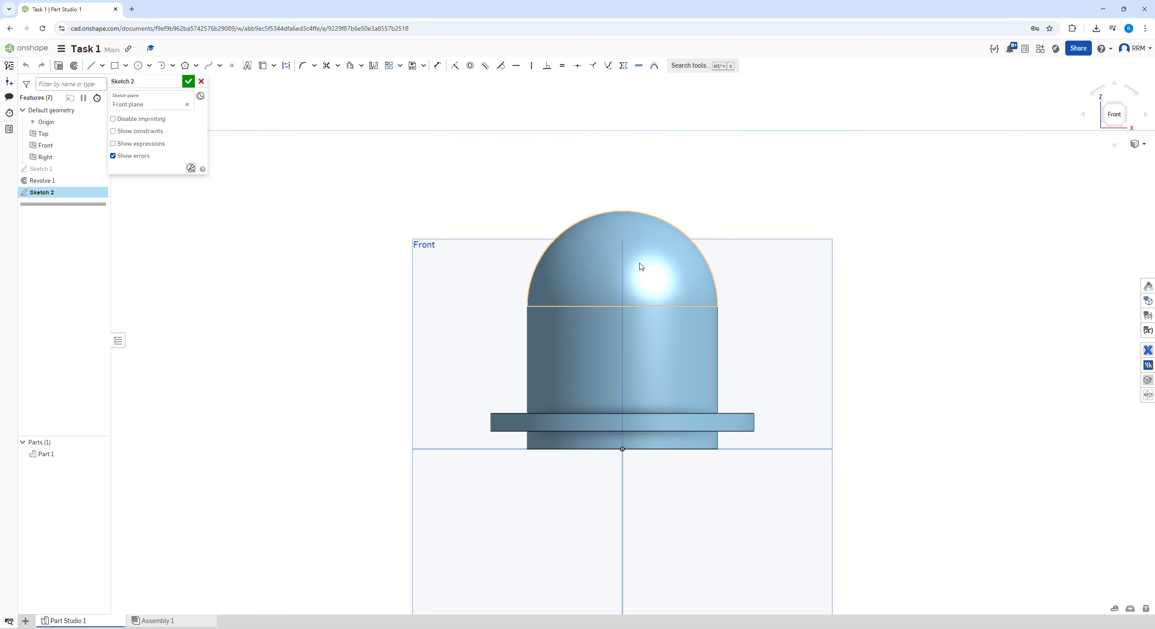
key("l")
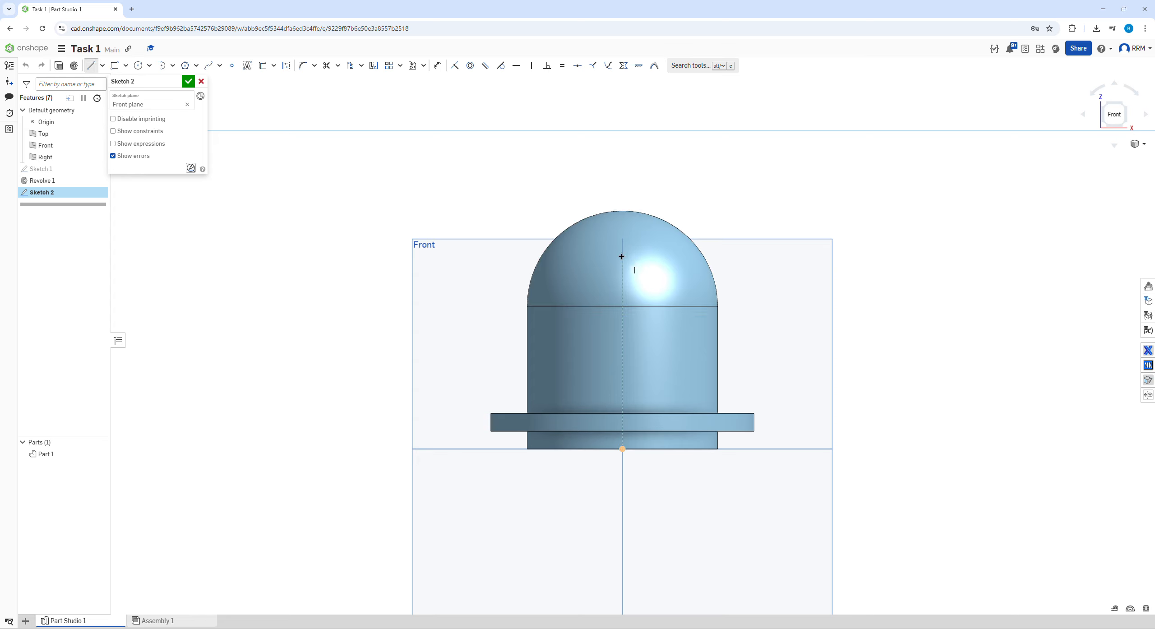
key("q")
left_click(622, 230)
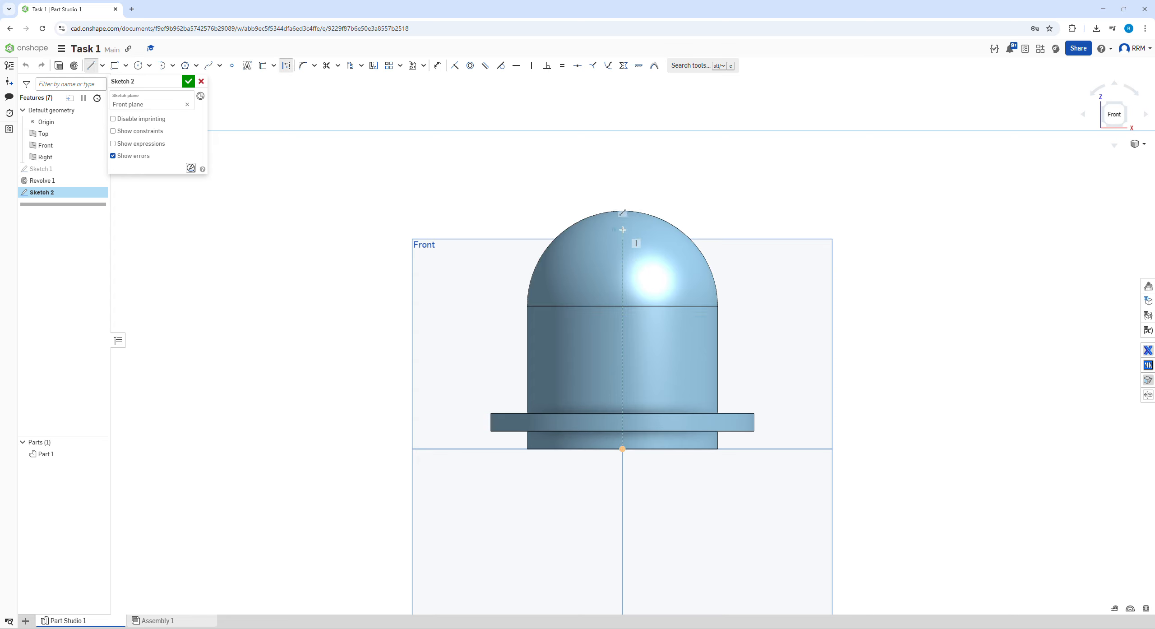
left_click(623, 338)
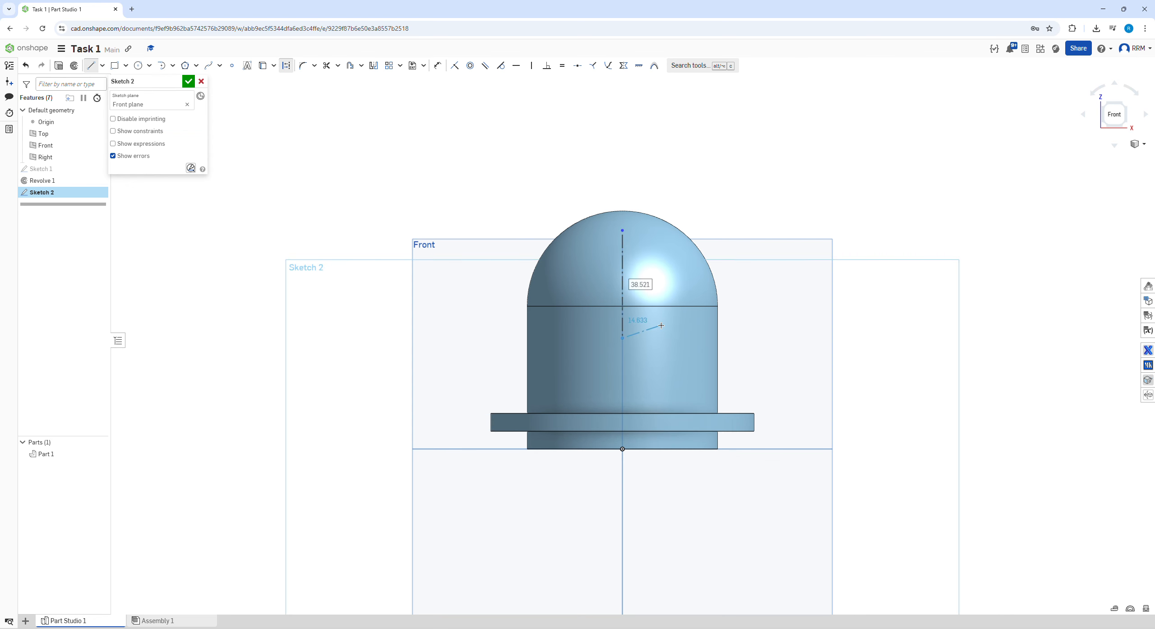
key("alt+Tab")
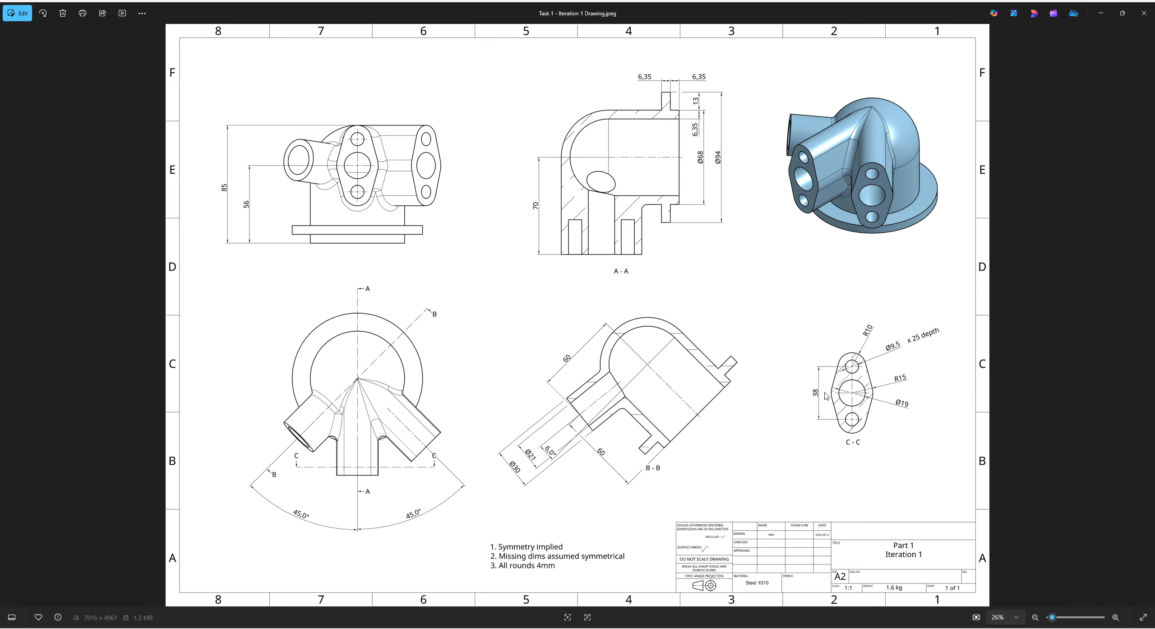
key("alt+Tab")
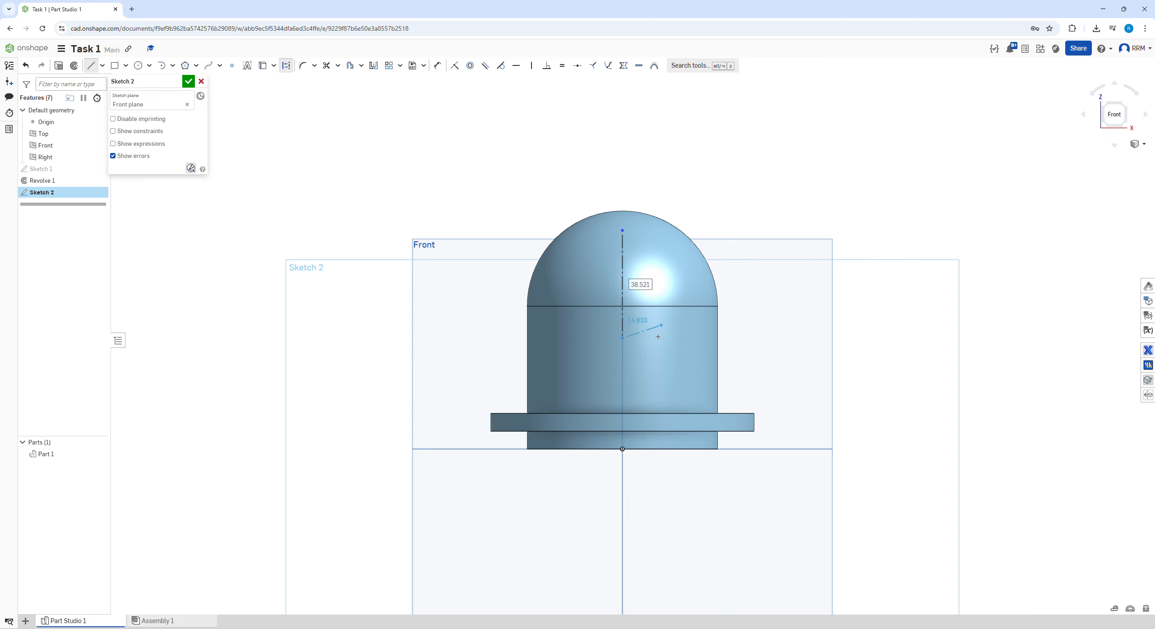
type("38")
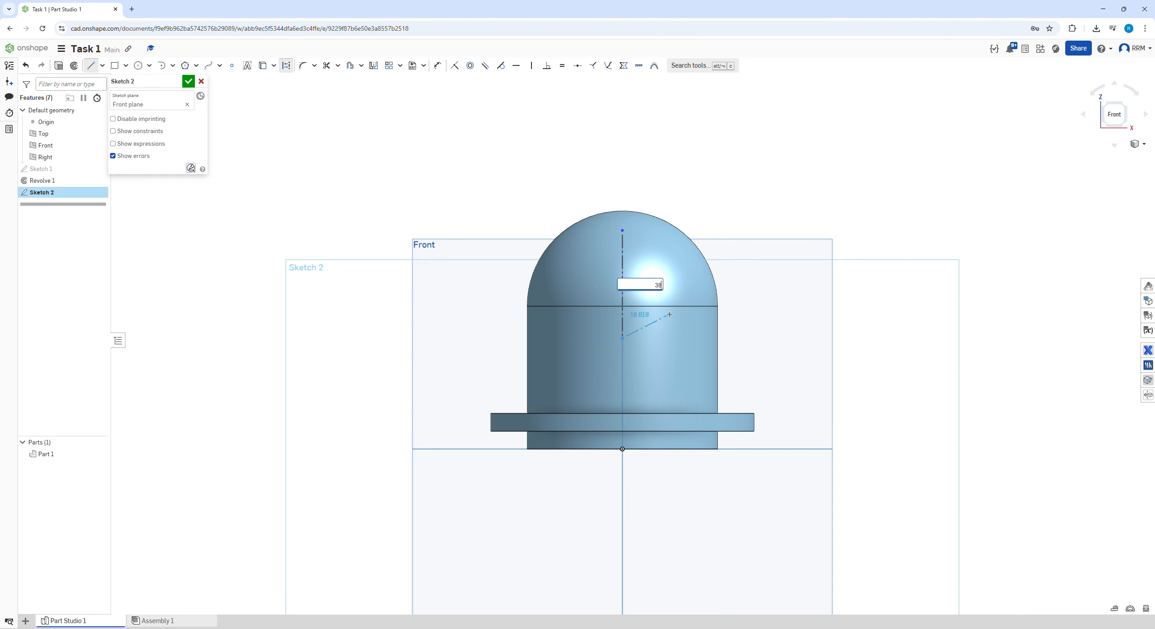
key("Return")
key("Escape")
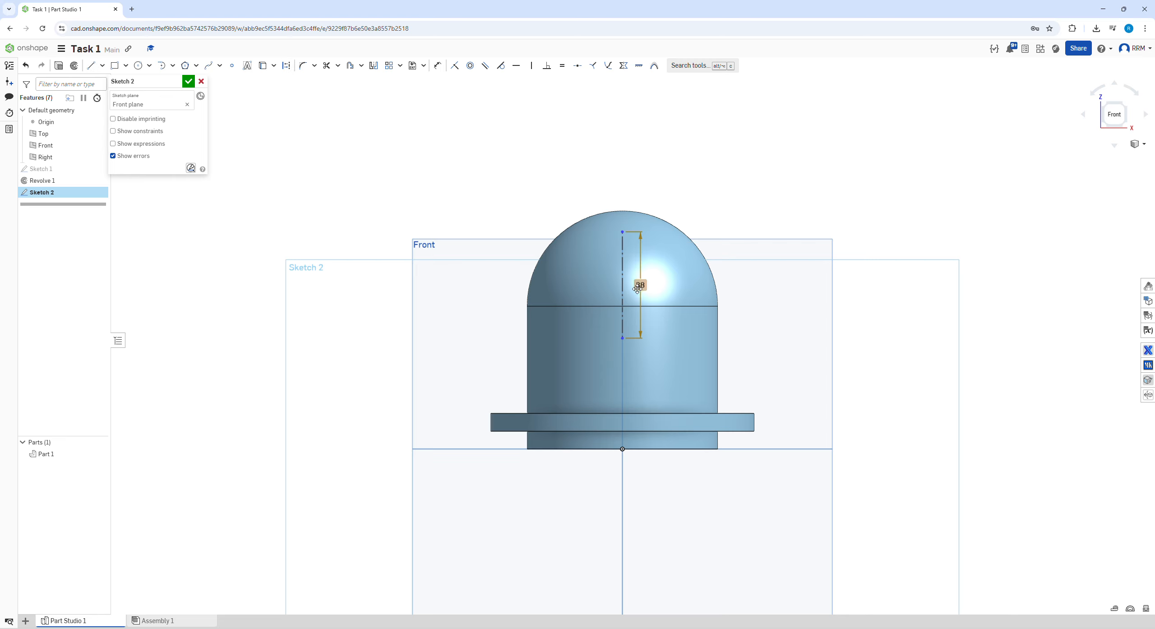
- Sketch a 20 mm diameter circle centred on the upper end of the construction line, following the drawing's R10
key("c")
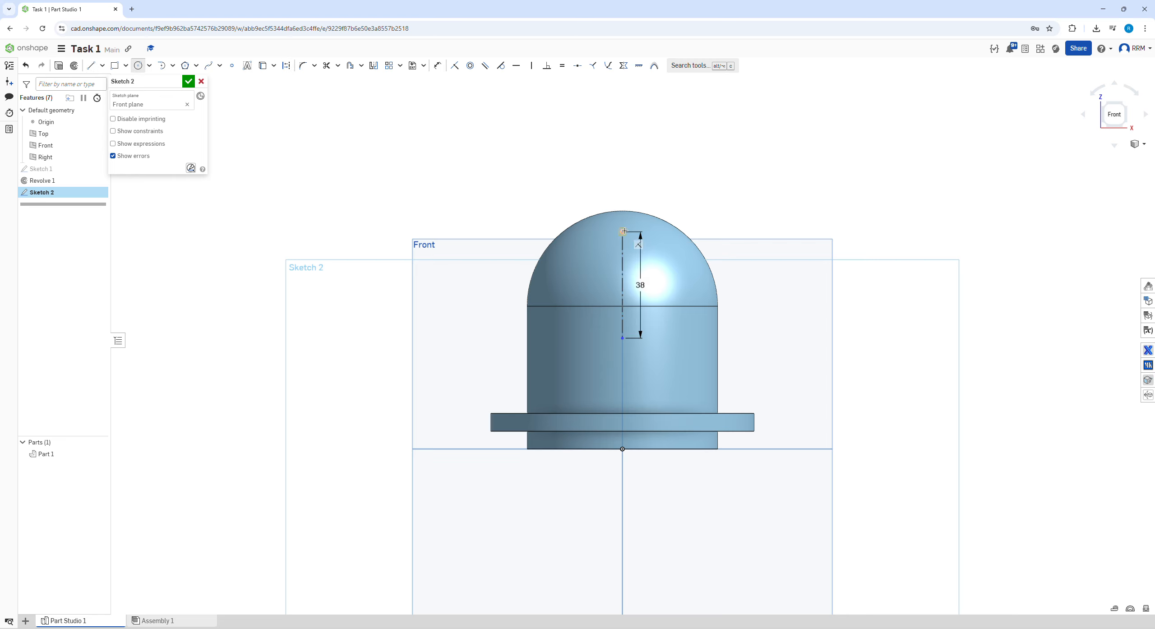
key("Escape")
key("alt+Tab")
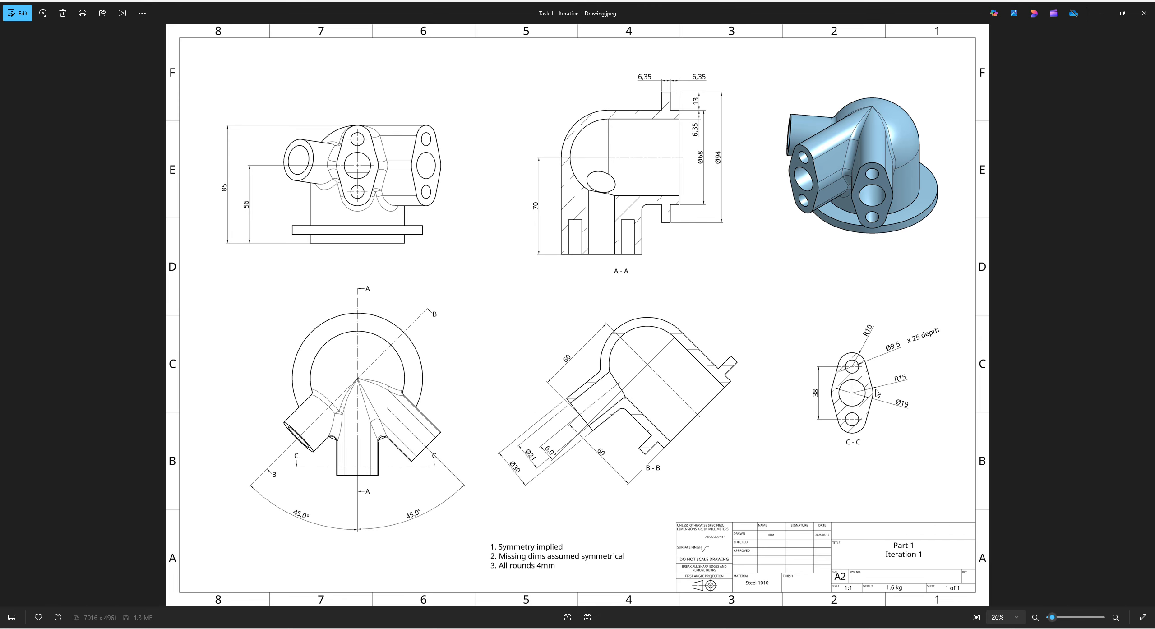
key("alt+Tab")
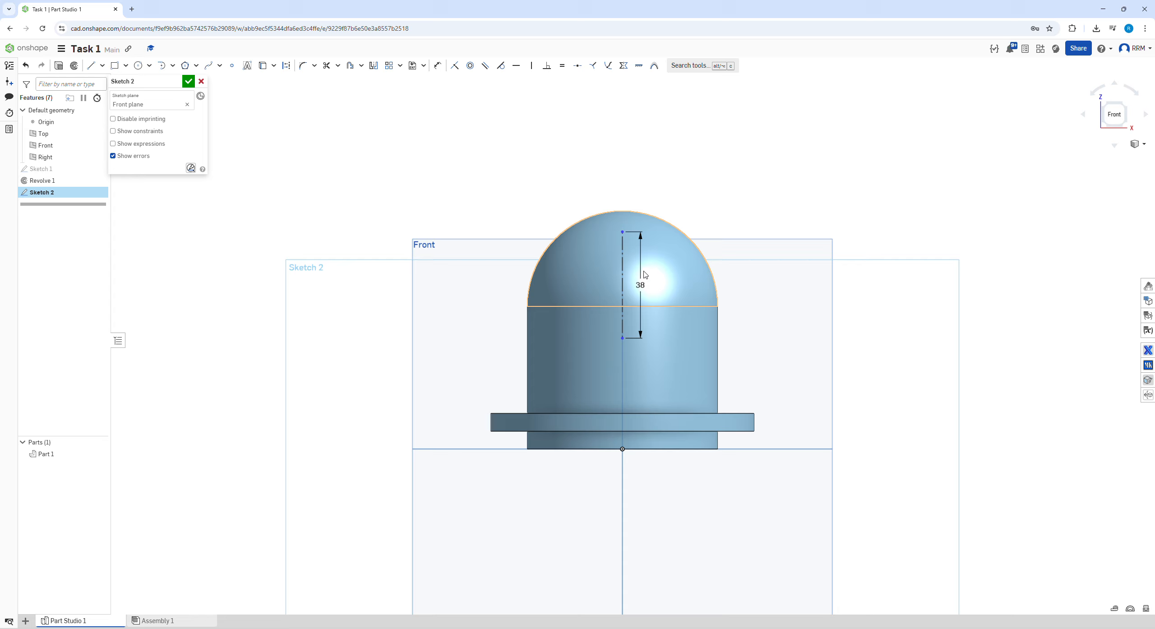
key("c")
left_click(623, 231)
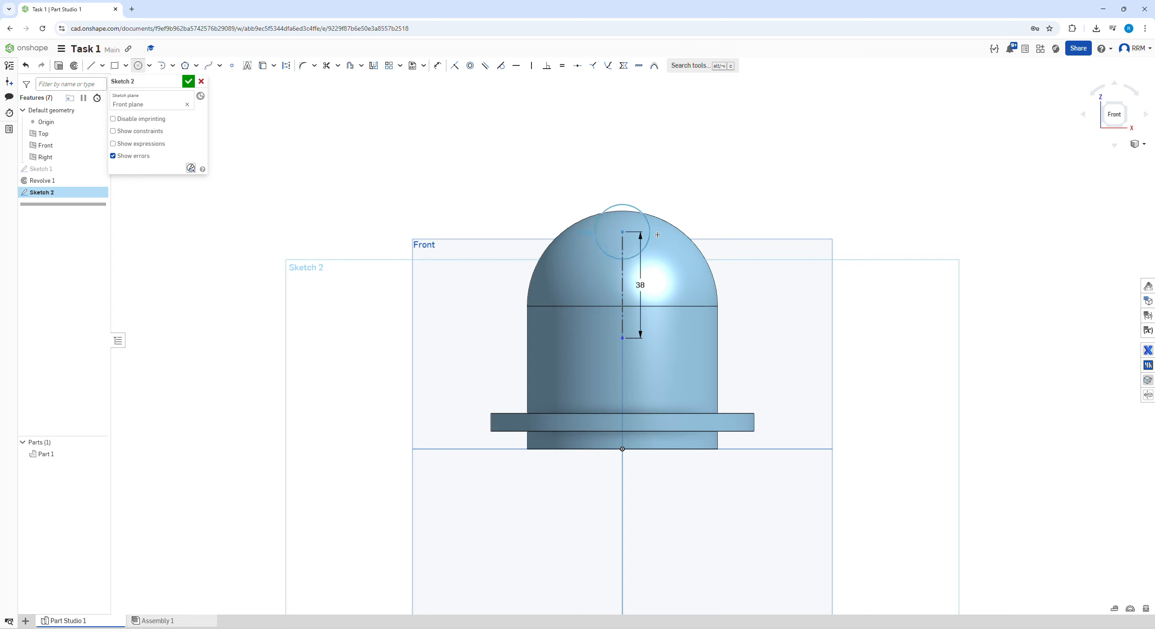
type("1")
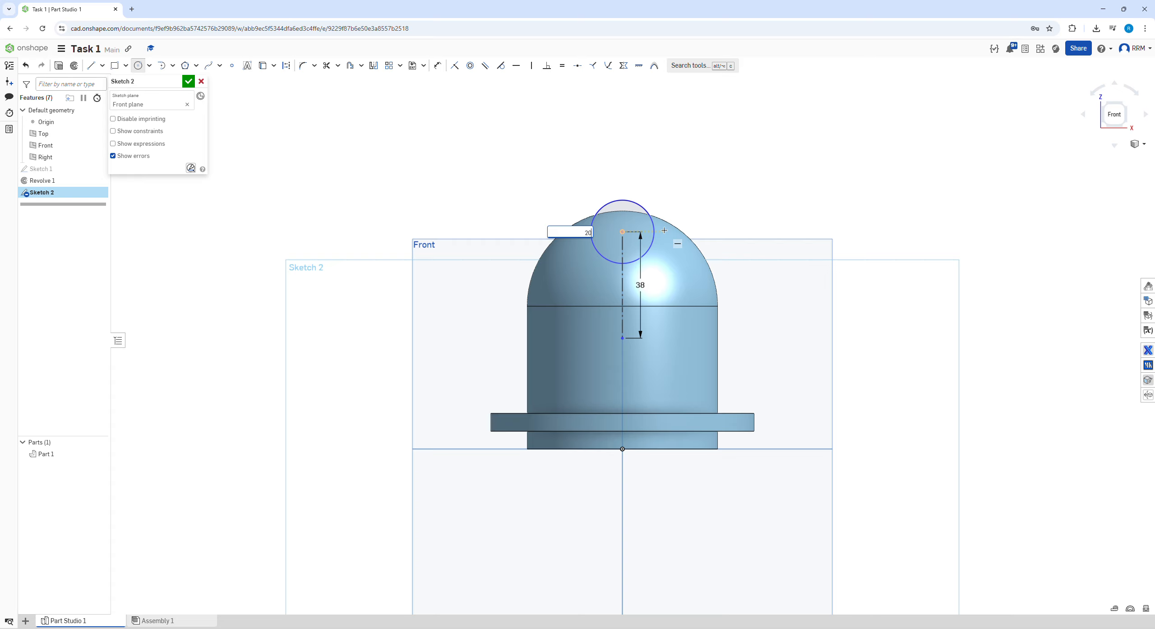
key("Return")
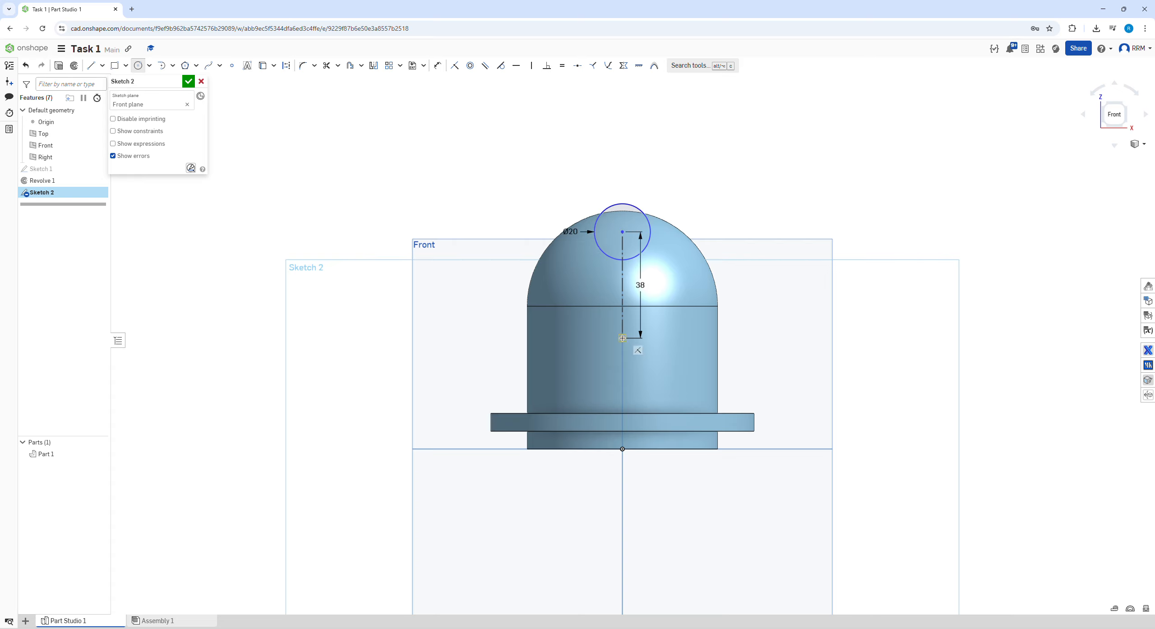
- Sketch a smaller circle centred on the lower end of the construction line
left_click(623, 338)
left_click(636, 354)
key("Escape")
- Sketch a 30 mm diameter circle centred on the construction line's midpoint
key("c")
left_click(624, 286)
type("30")
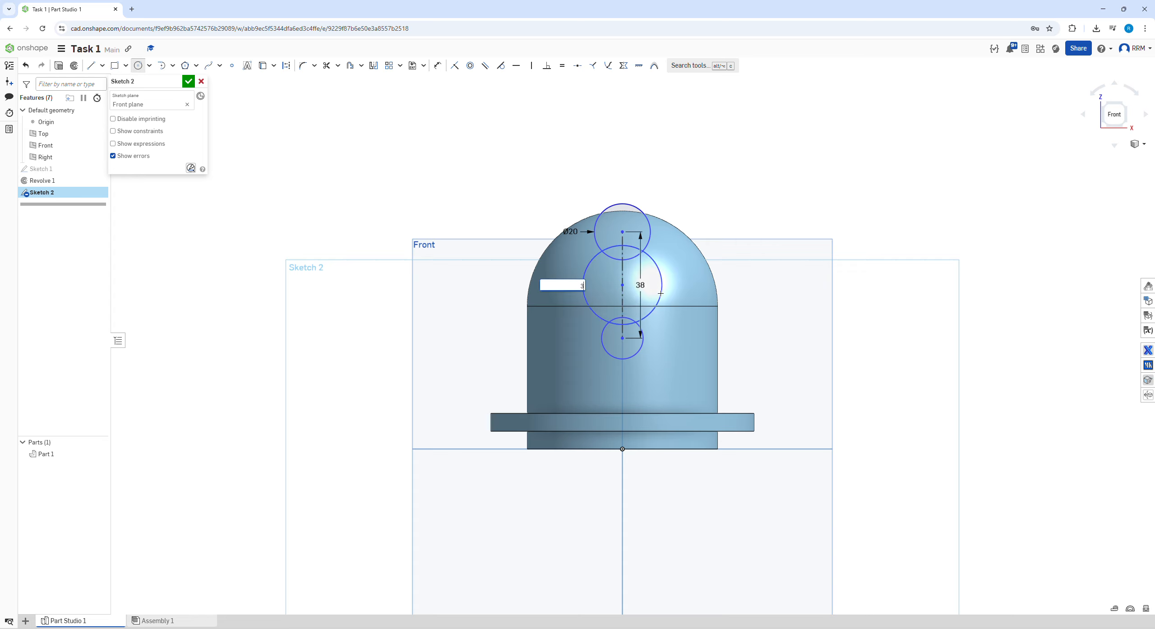
key("Return")
key("Escape")
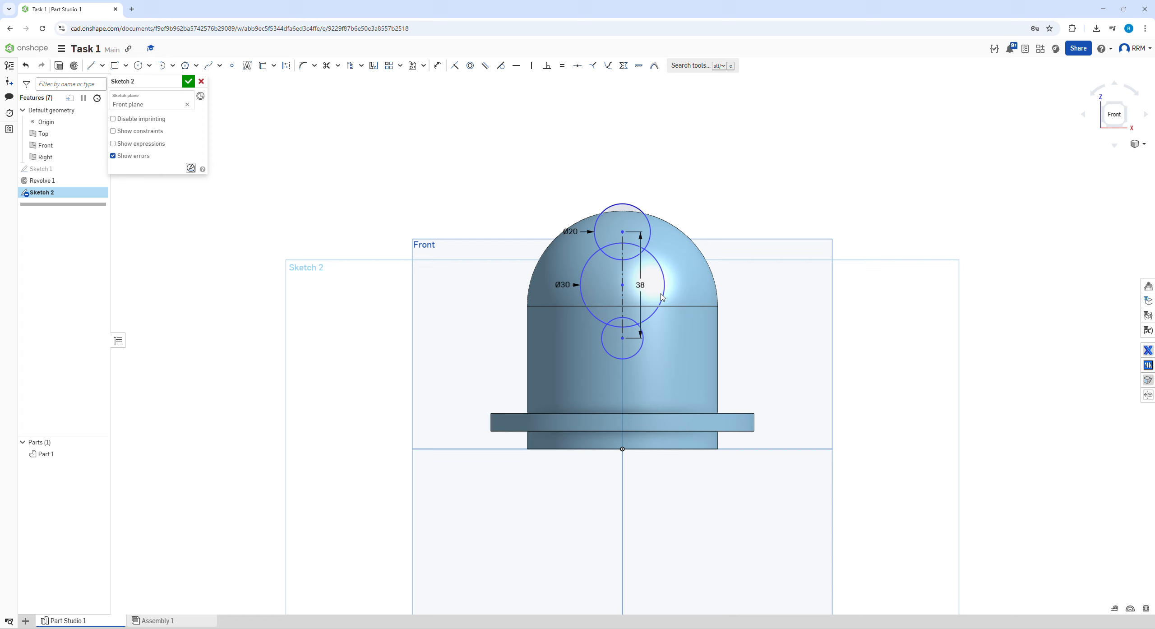
- Apply an Equal constraint between the upper and lower circles on the construction line
left_click(651, 237)
left_click(643, 341)
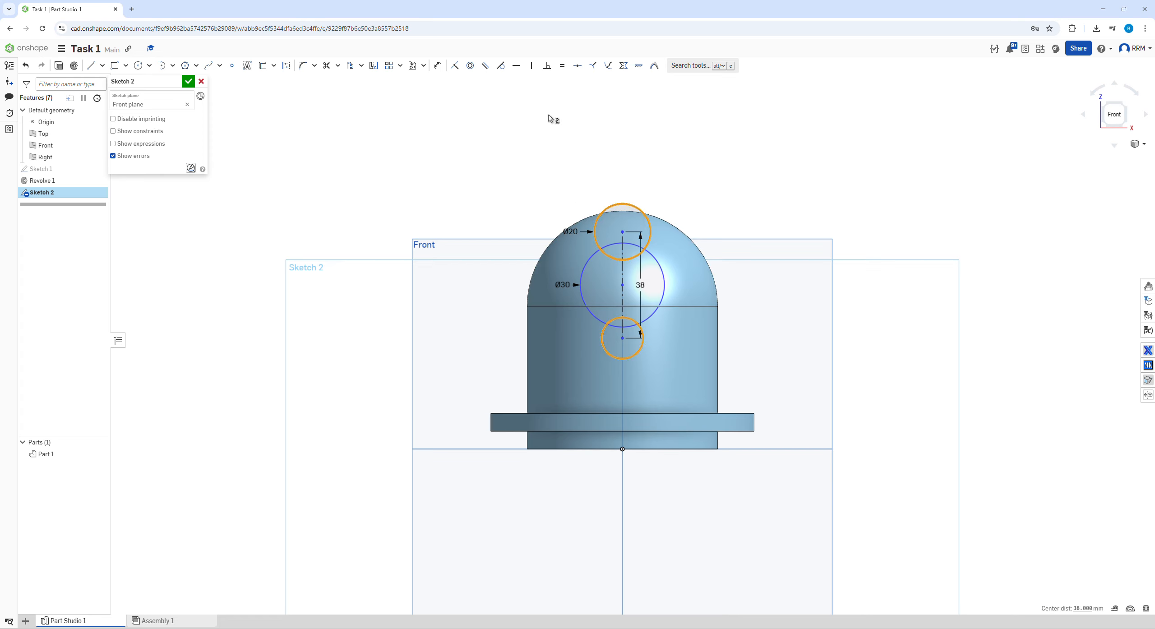
left_click(567, 67)
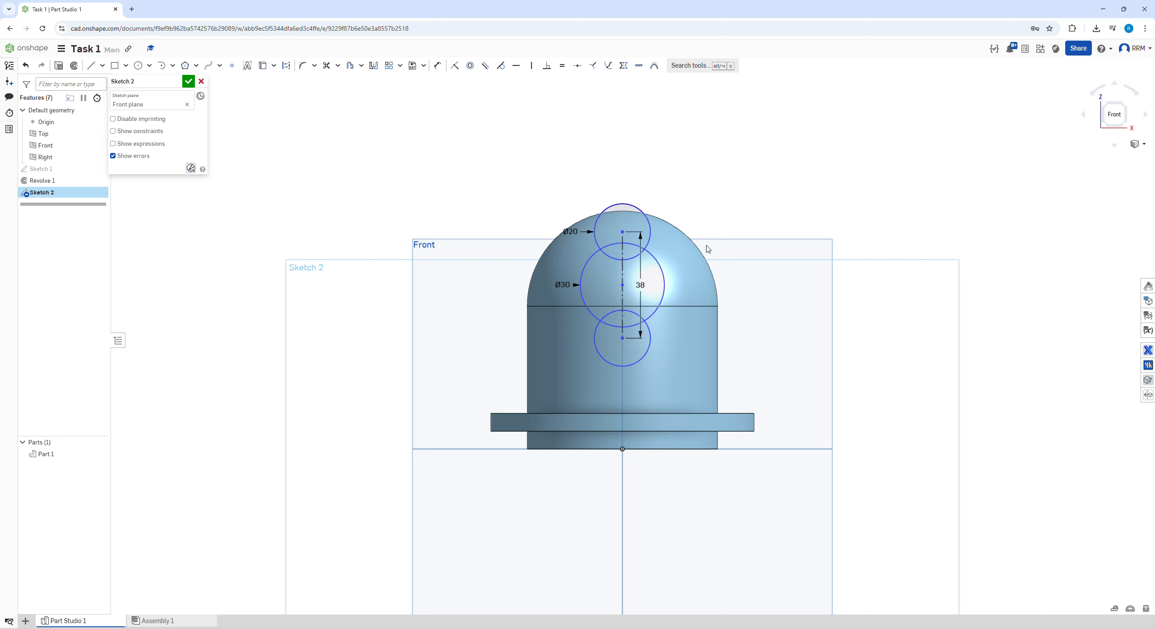
- Show the hidden Sketch 1 and make the upper circle coincident with its endpoint at the dome's apex
left_click(631, 204)
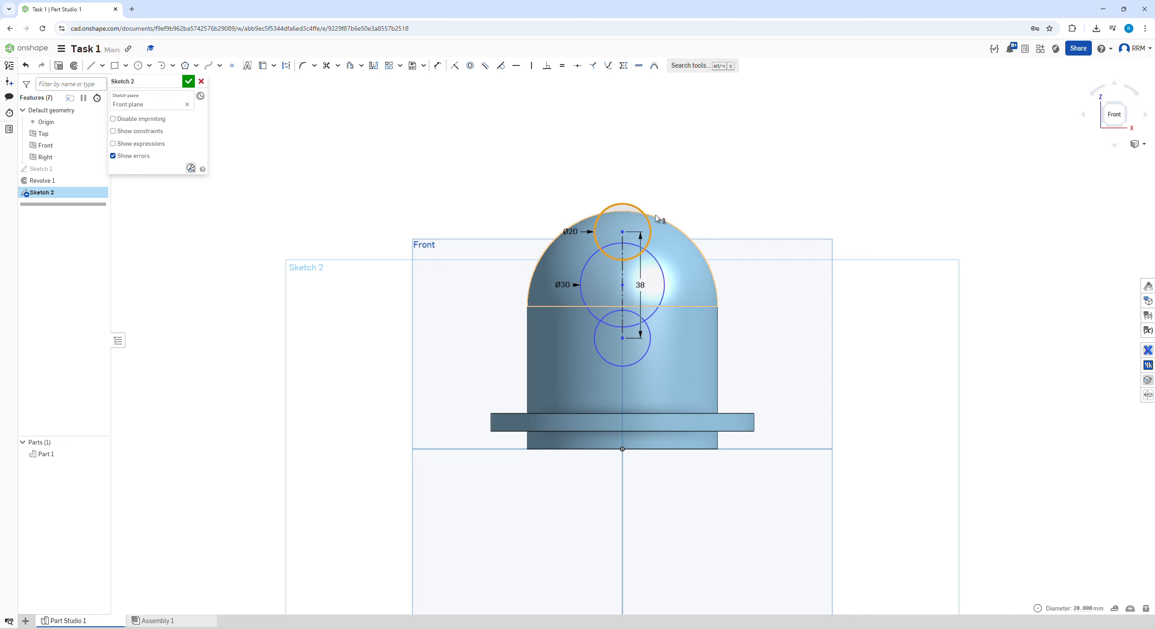
left_click(650, 196)
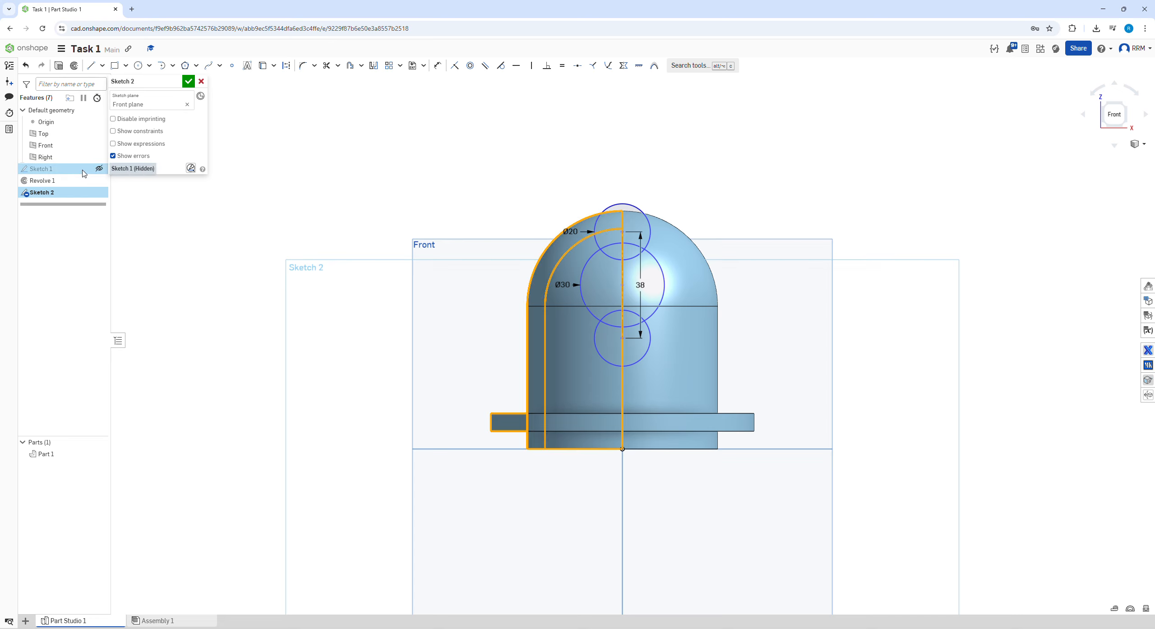
left_click(99, 168)
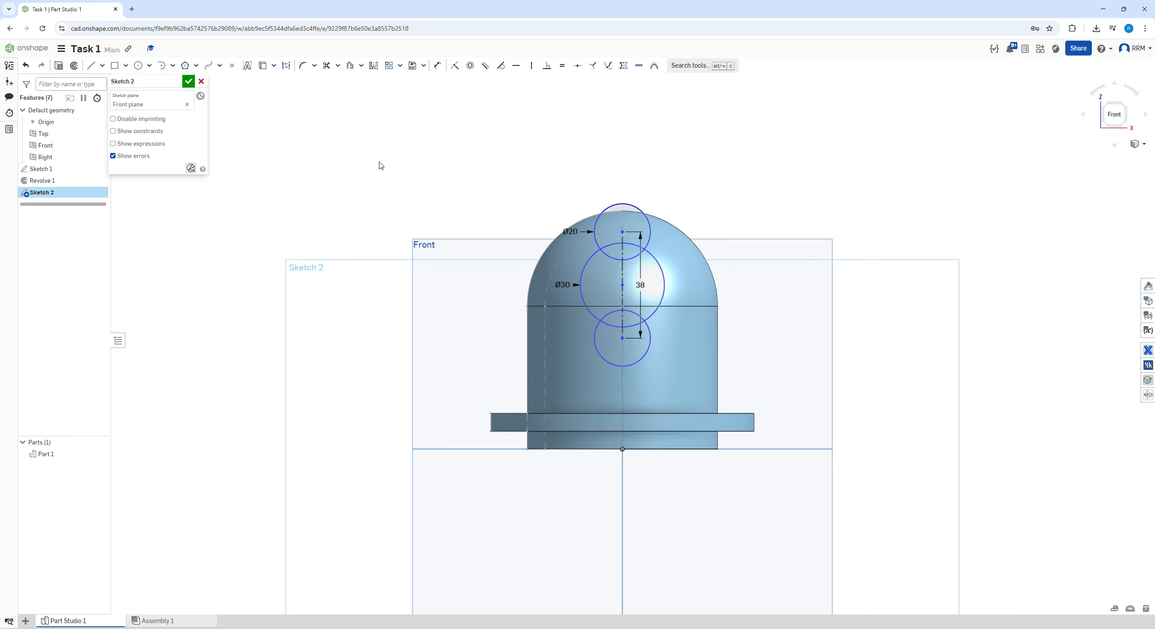
left_click(623, 211)
left_click(623, 211)
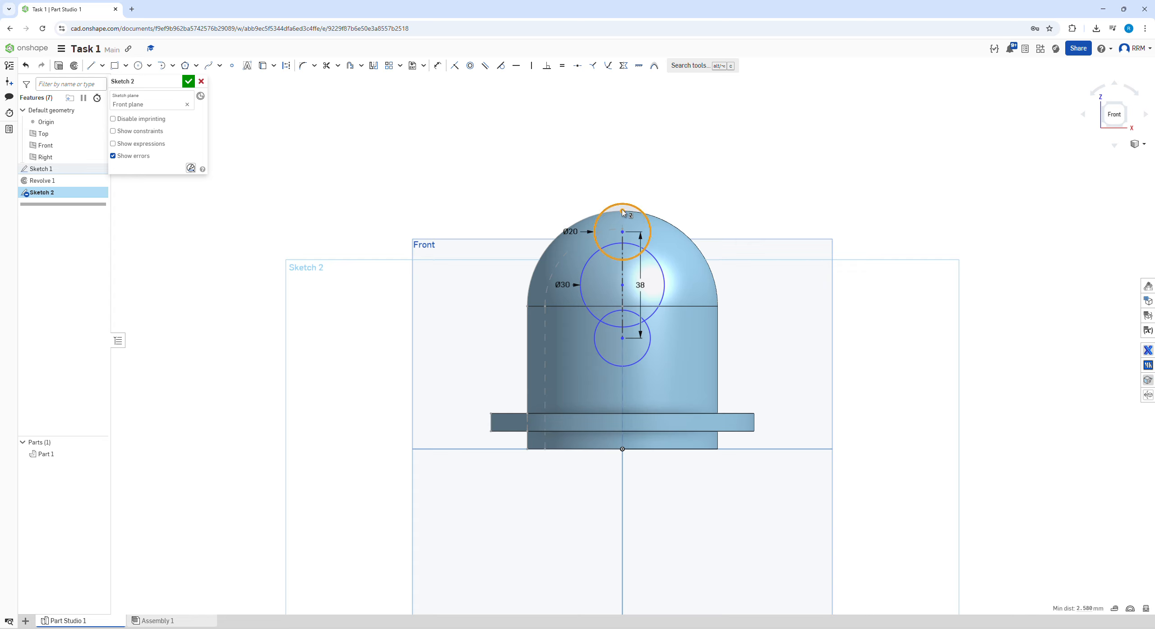
key("i")
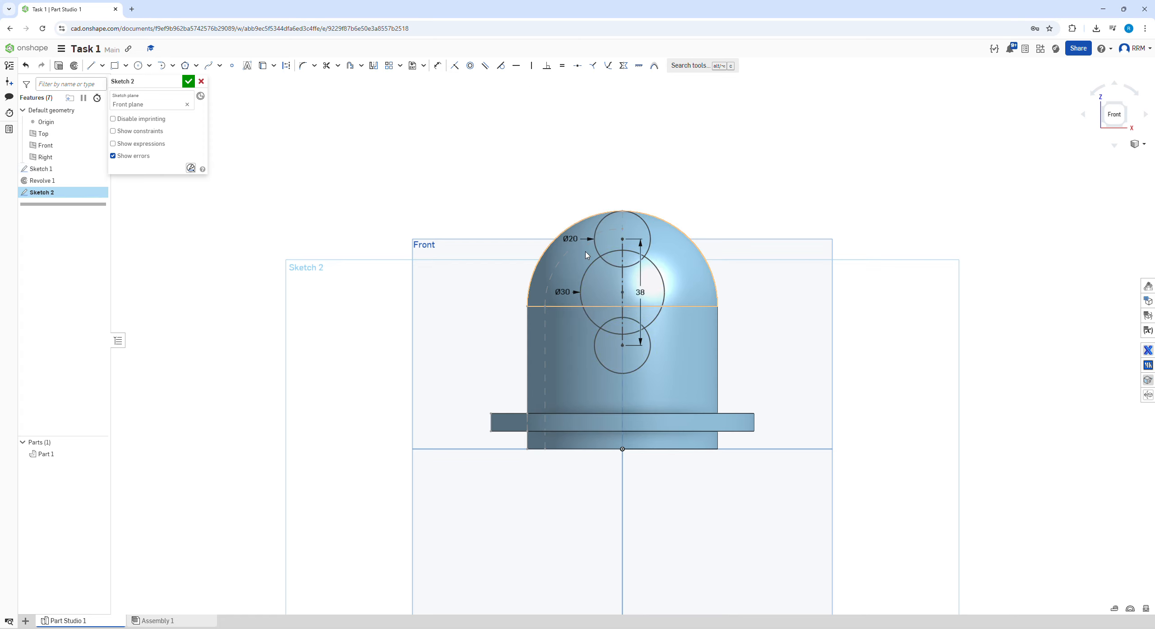
- Sketch two lines connecting the right side of the middle circle to the upper and lower circles
key("l")
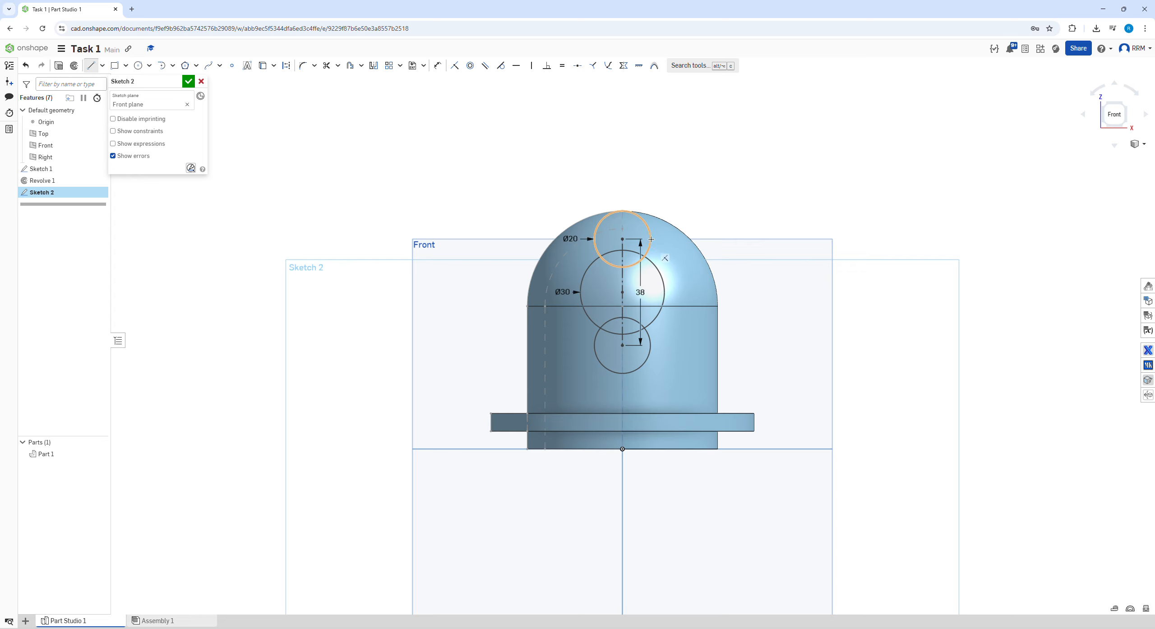
left_click(663, 284)
left_click(650, 233)
key("Escape")
key("l")
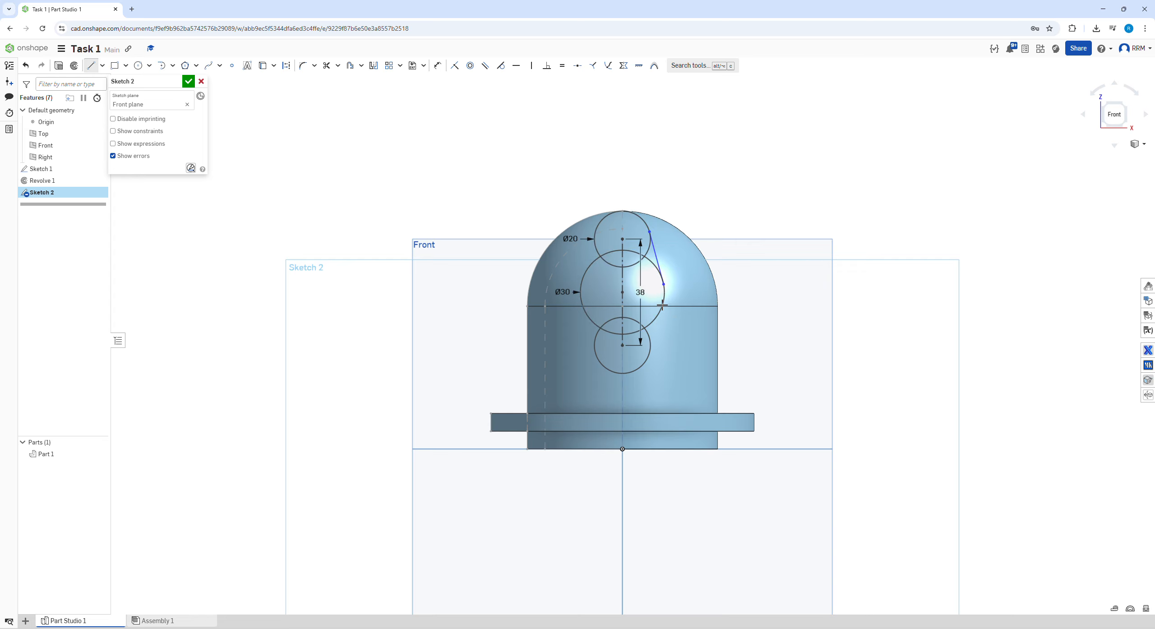
left_click(662, 308)
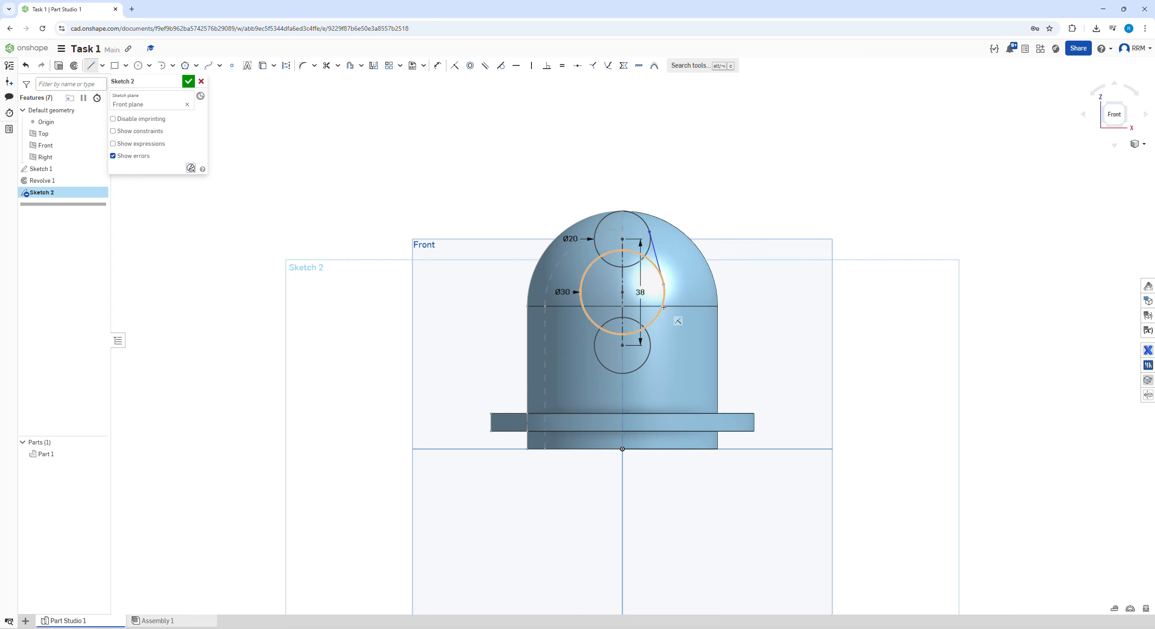
left_click(649, 352)
key("Escape")
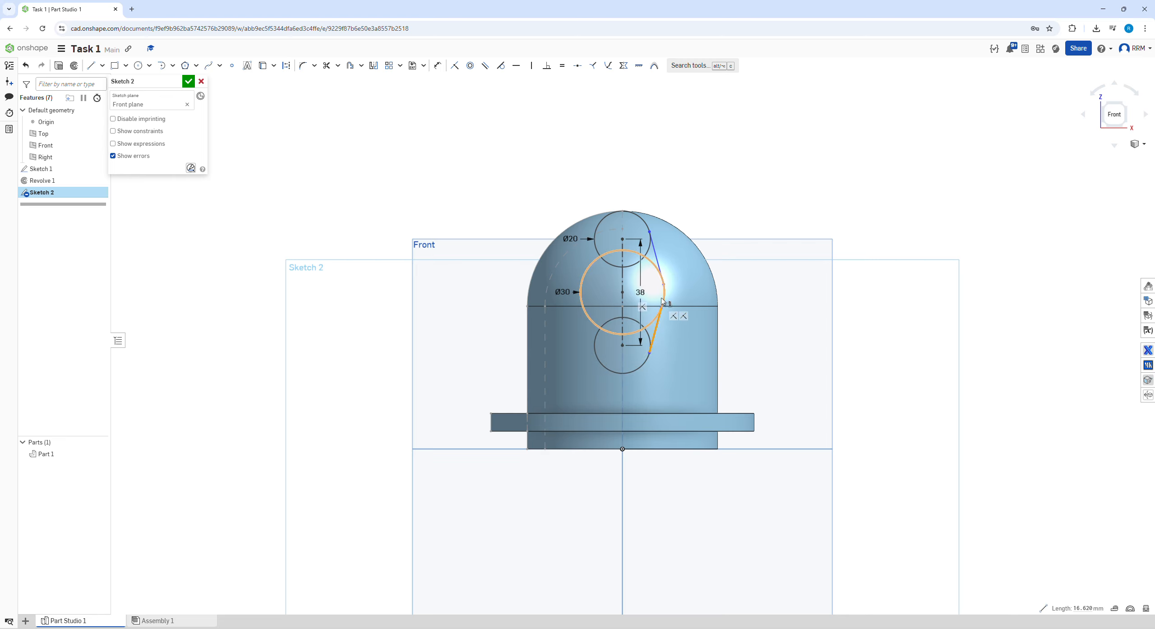
- Apply Tangent constraints between the two right-hand connecting lines and the 30 mm middle circle
left_click(662, 298)
key("t")
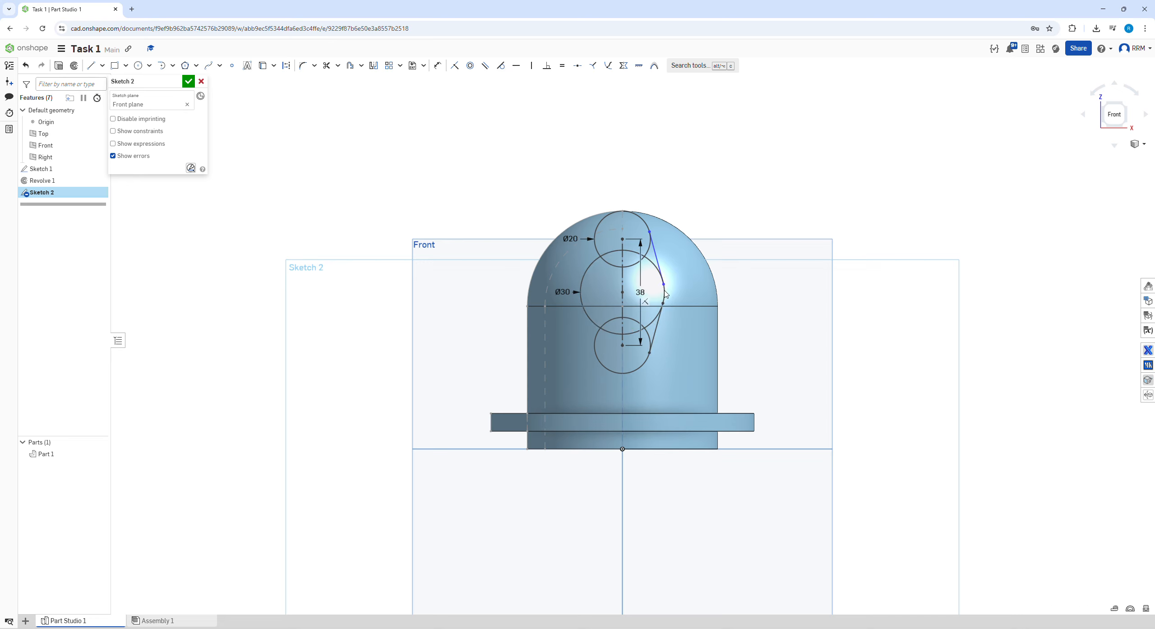
left_click(661, 273)
left_click(659, 275)
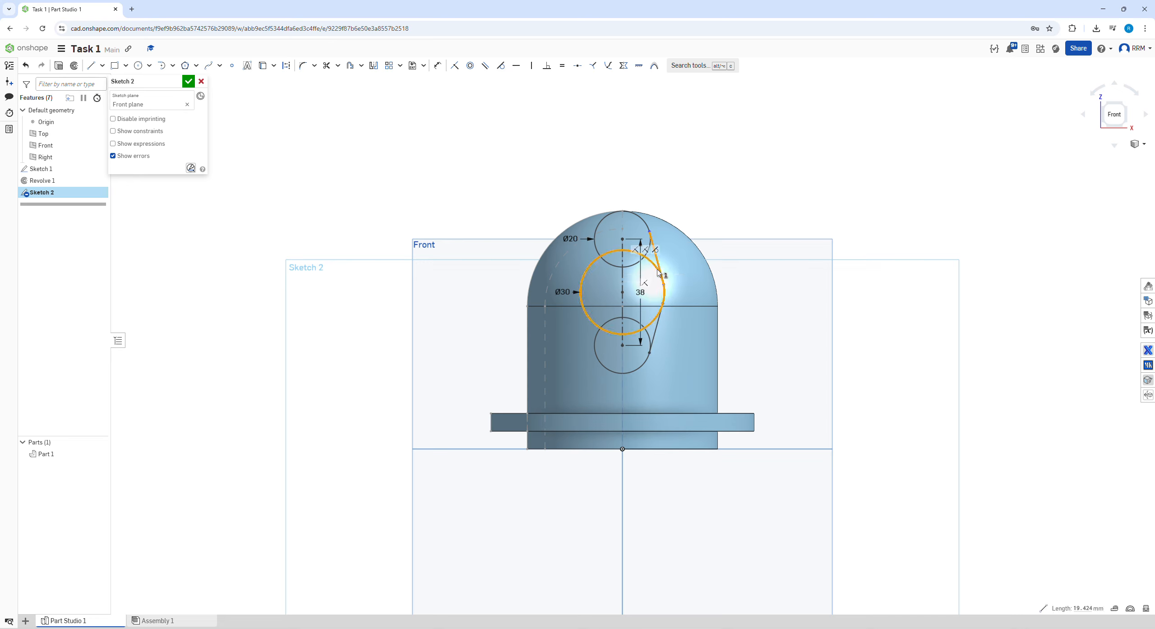
key("t")
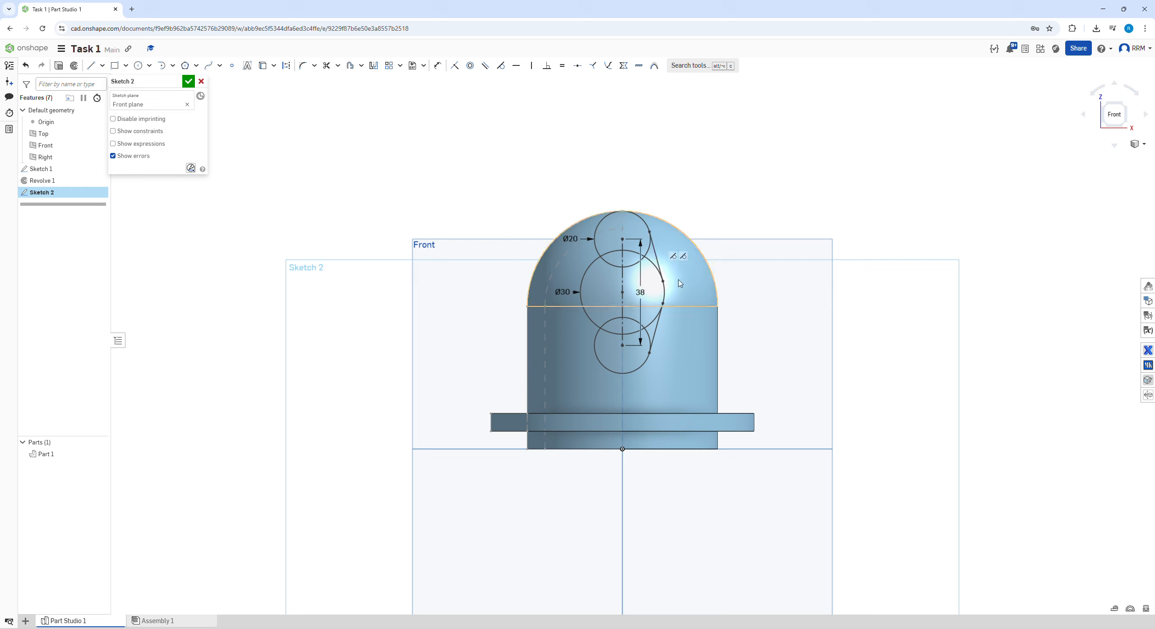
- Mirror the two tangent lines about the vertical construction line to close the flange outline's other side
left_click(657, 257)
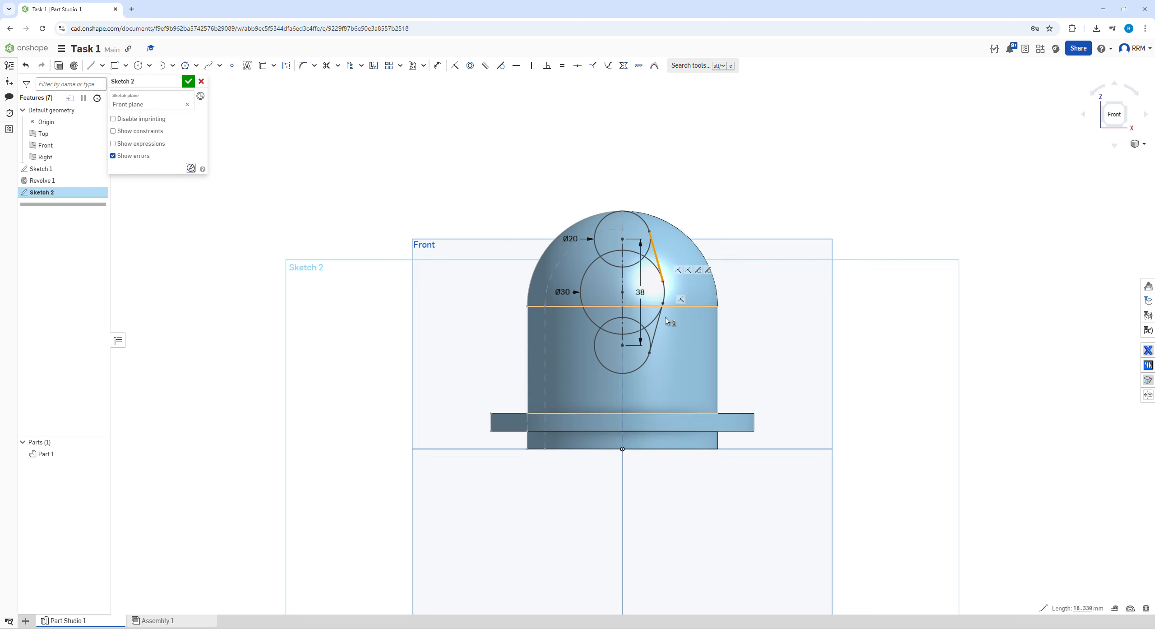
left_click(660, 322)
left_click(623, 316)
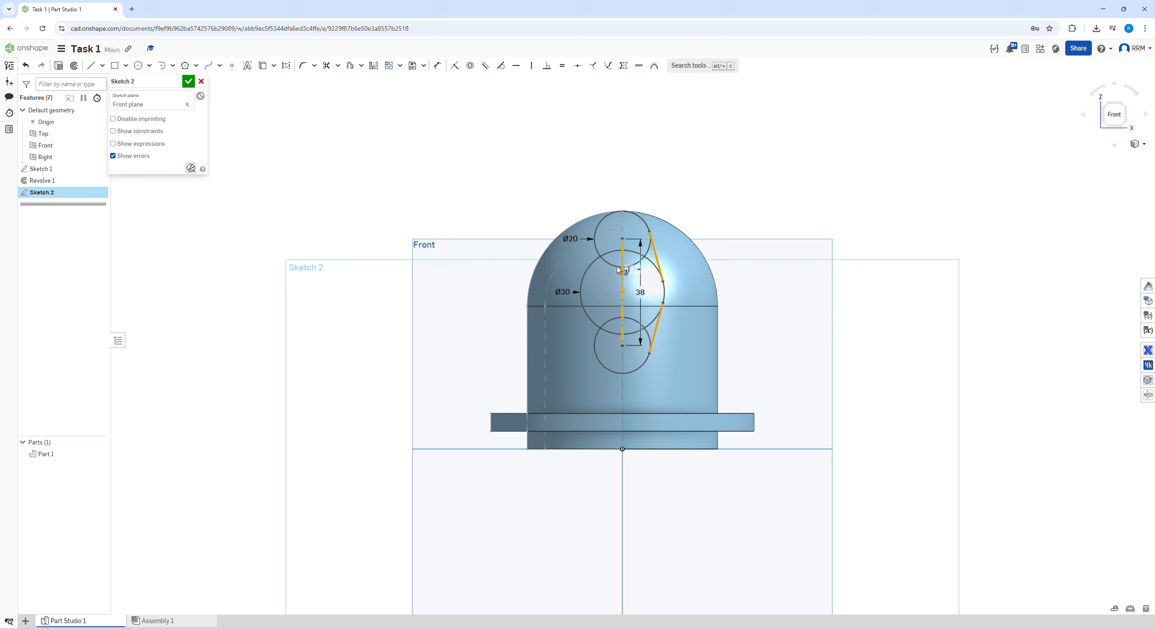
left_click(373, 65)
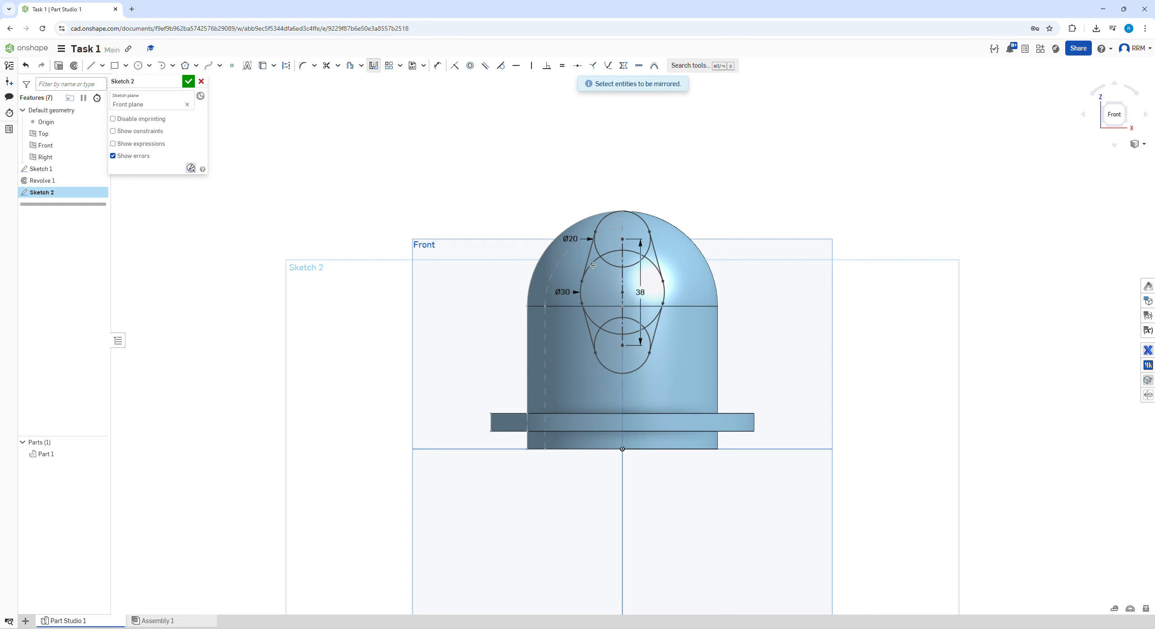
- Extrude all regions of the oval flange profile 70 mm blind, adding them to Part 1 as the drawing shows
left_click(189, 81)
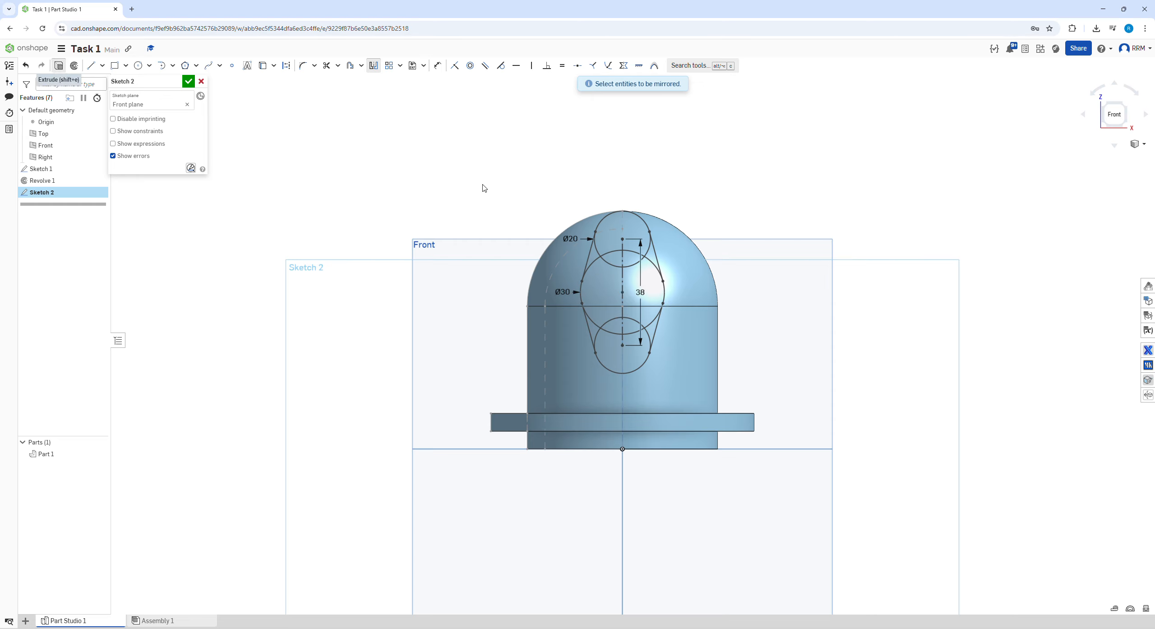
key("shift+e")
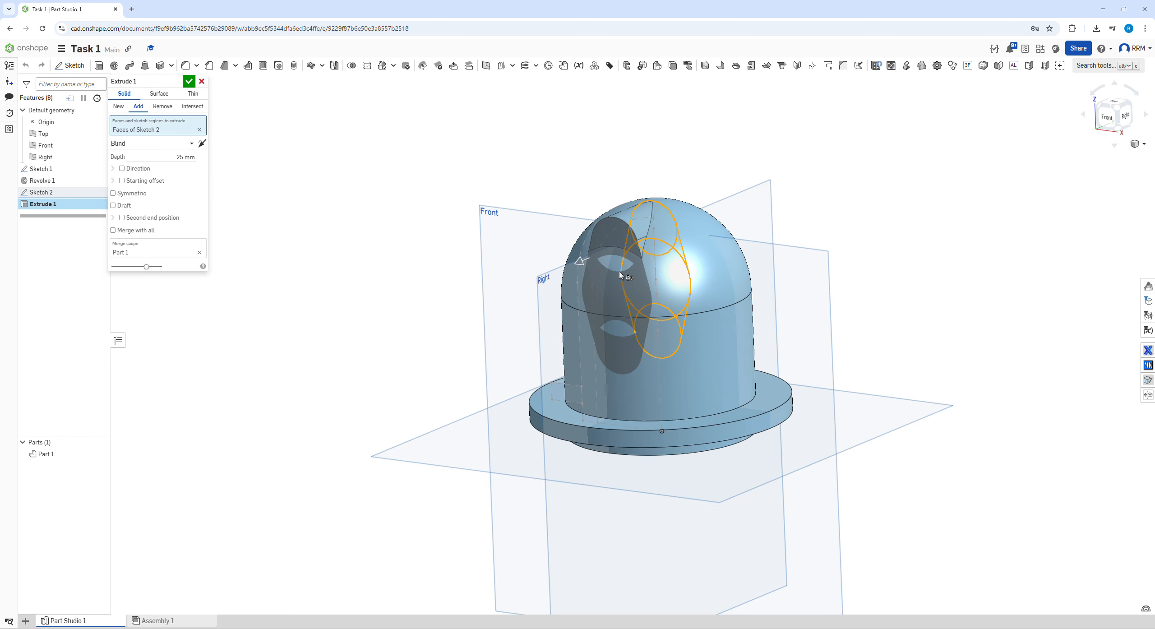
left_click(673, 333)
left_click(713, 392)
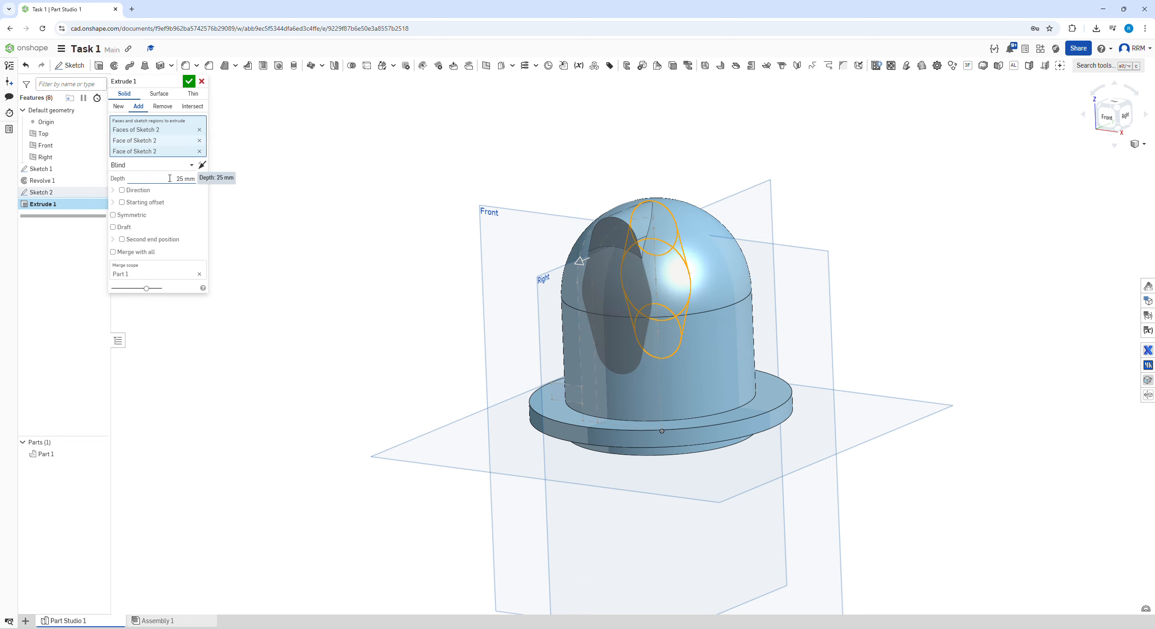
key("alt+Tab")
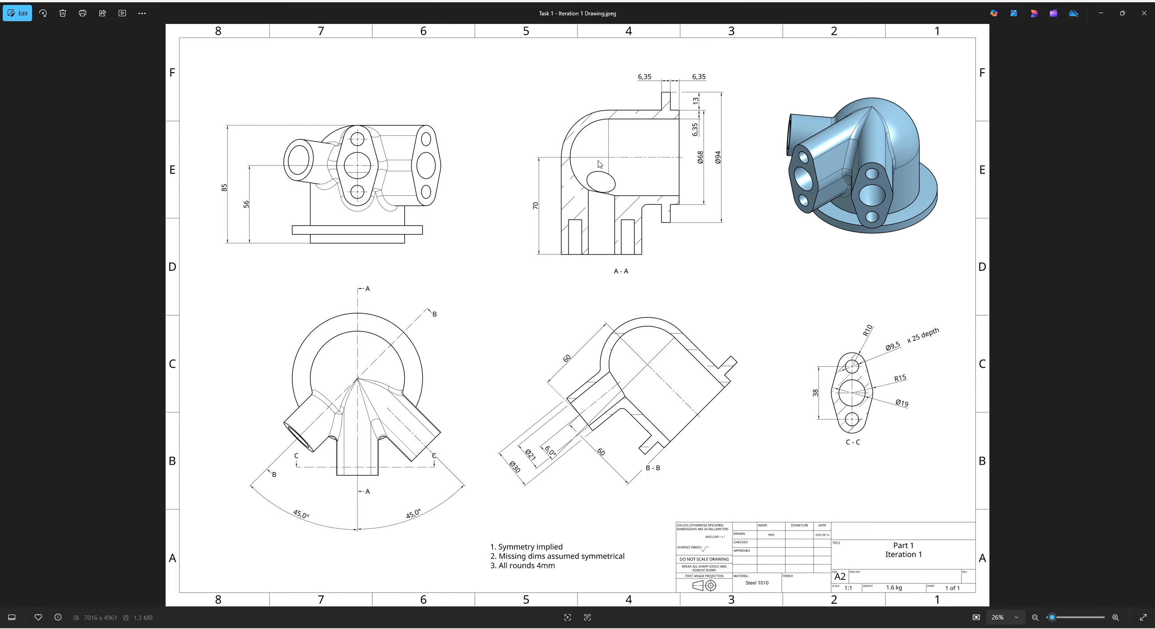
key("alt+Tab")
left_click(189, 176)
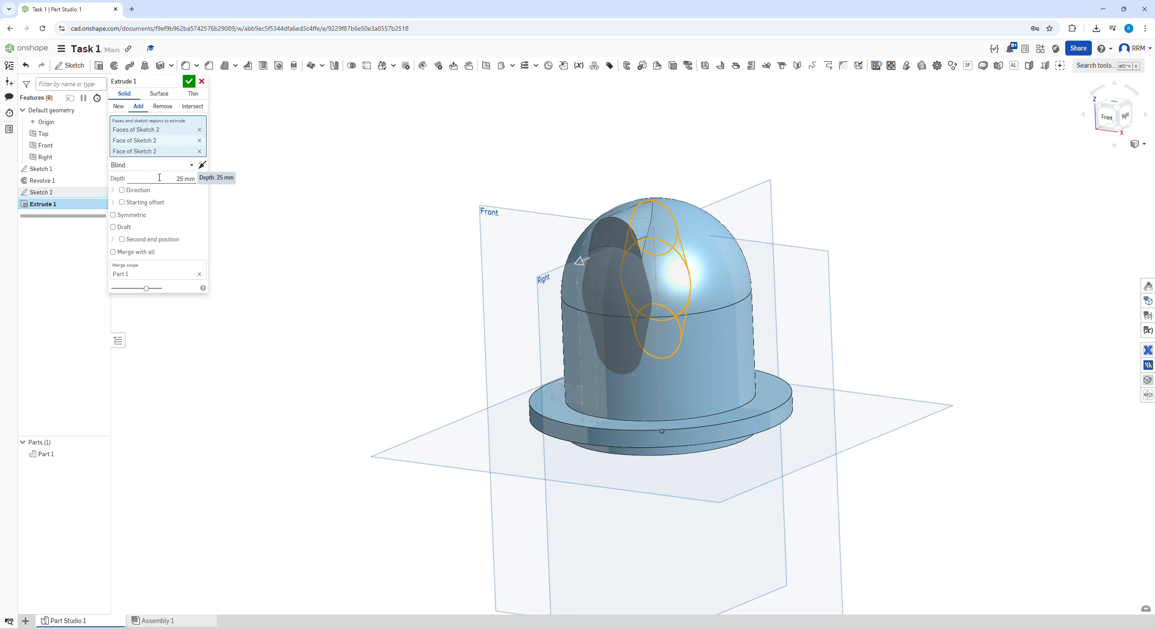
type("70")
key("Return")
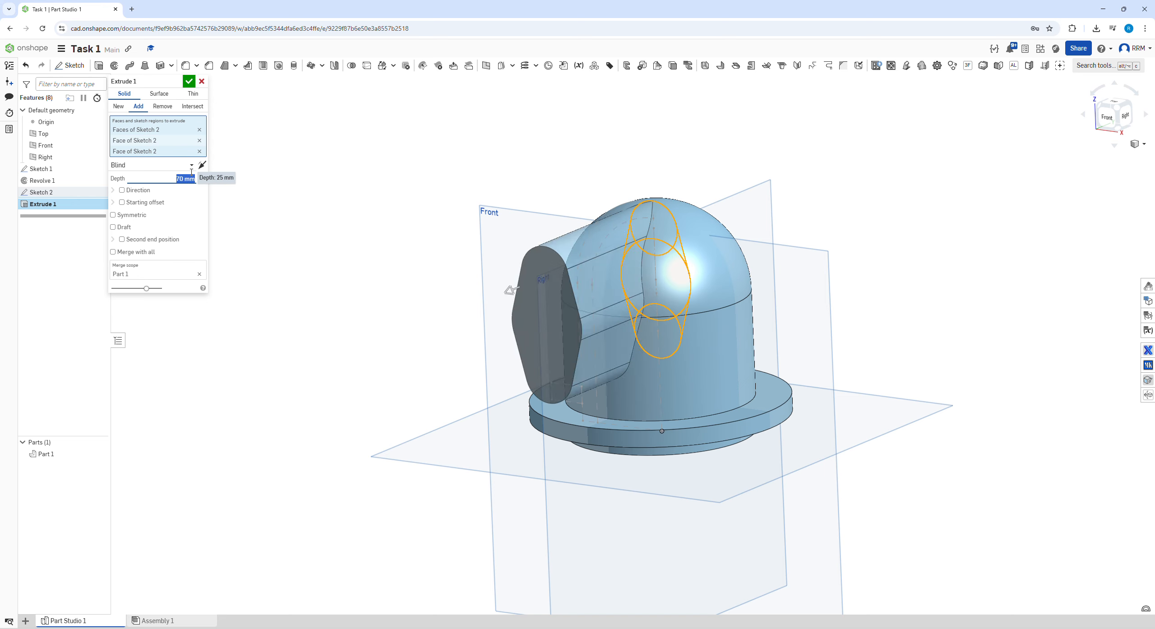
left_click(190, 82)
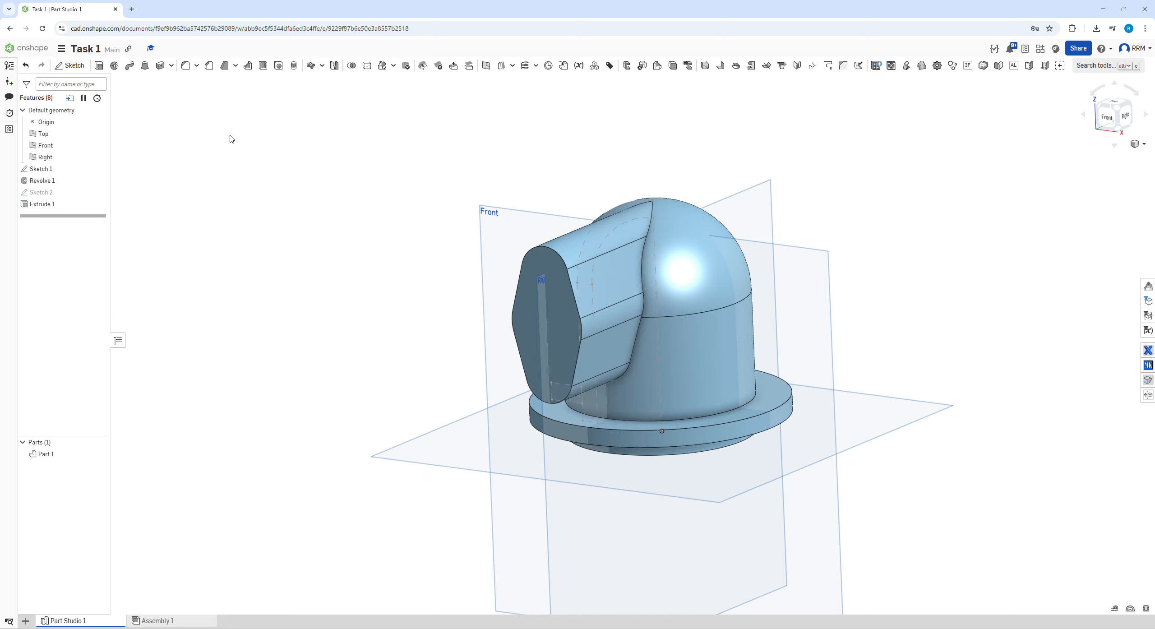
- Start a sketch on the extruded port's end face and draw a 9.5 mm diameter circle at the upper arc's centre
key("alt+Tab")
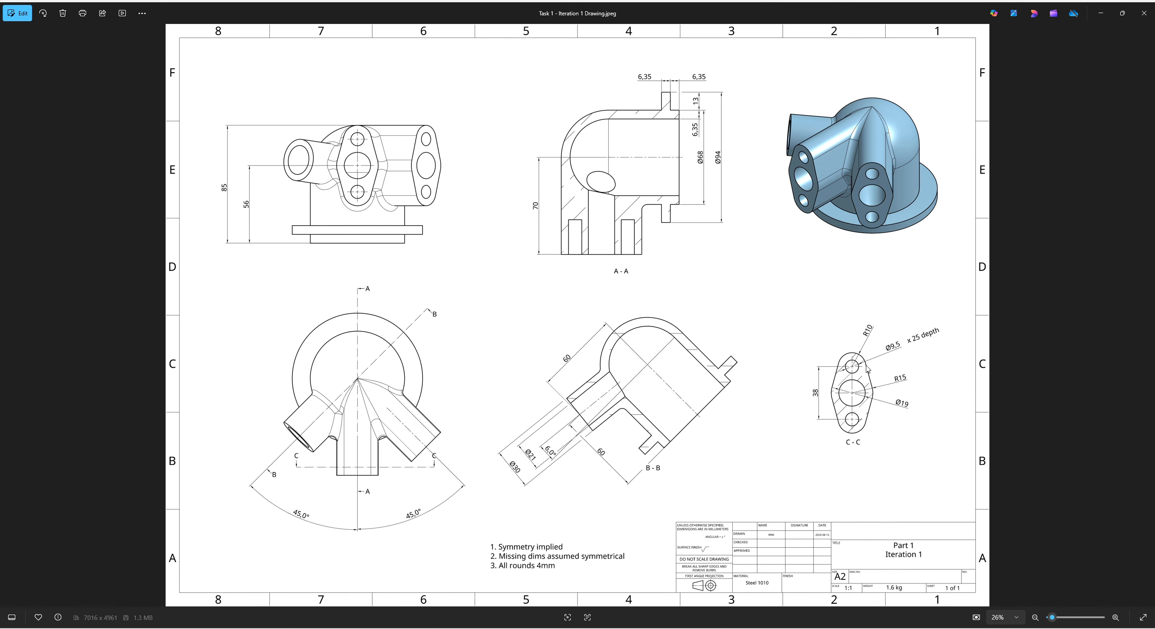
key("alt+Tab")
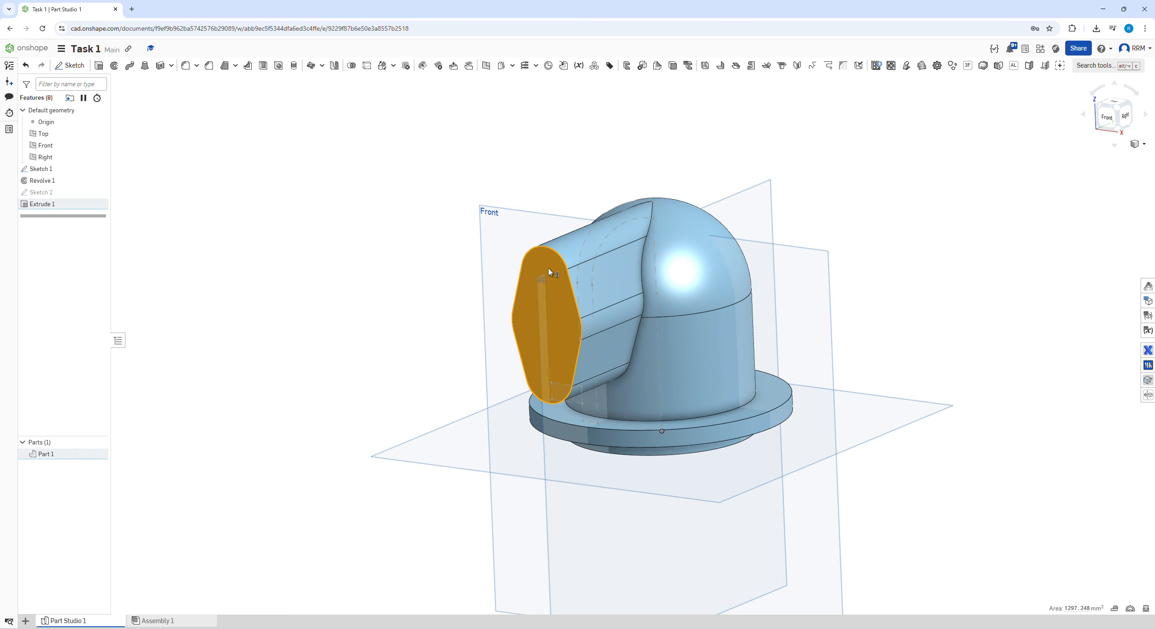
key("s")
left_click(561, 263)
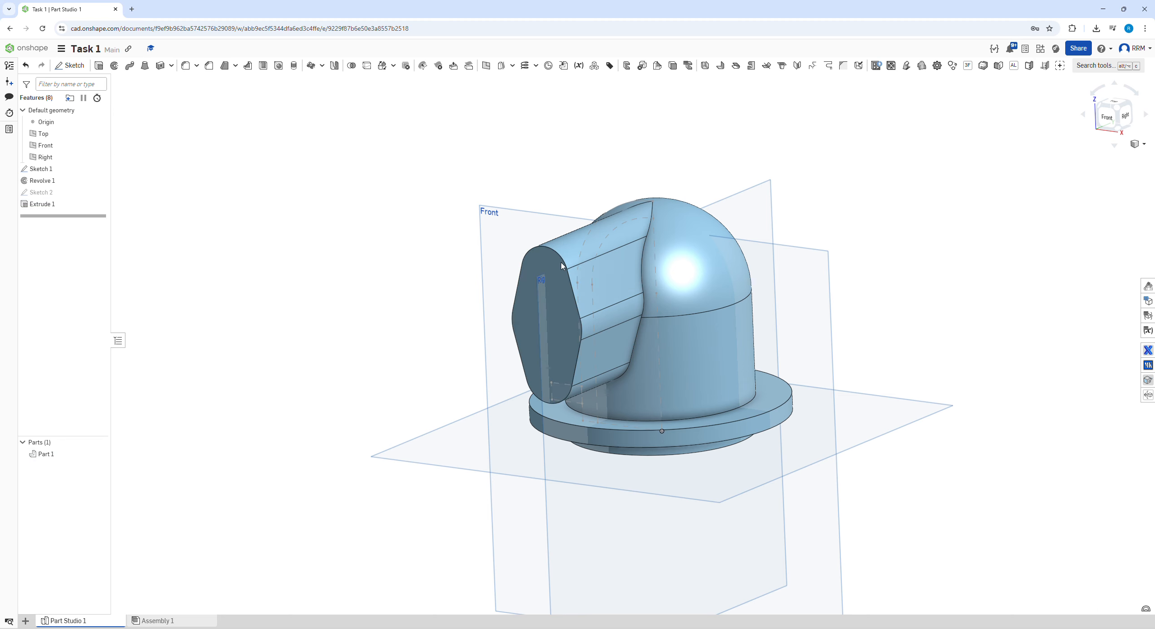
key("c")
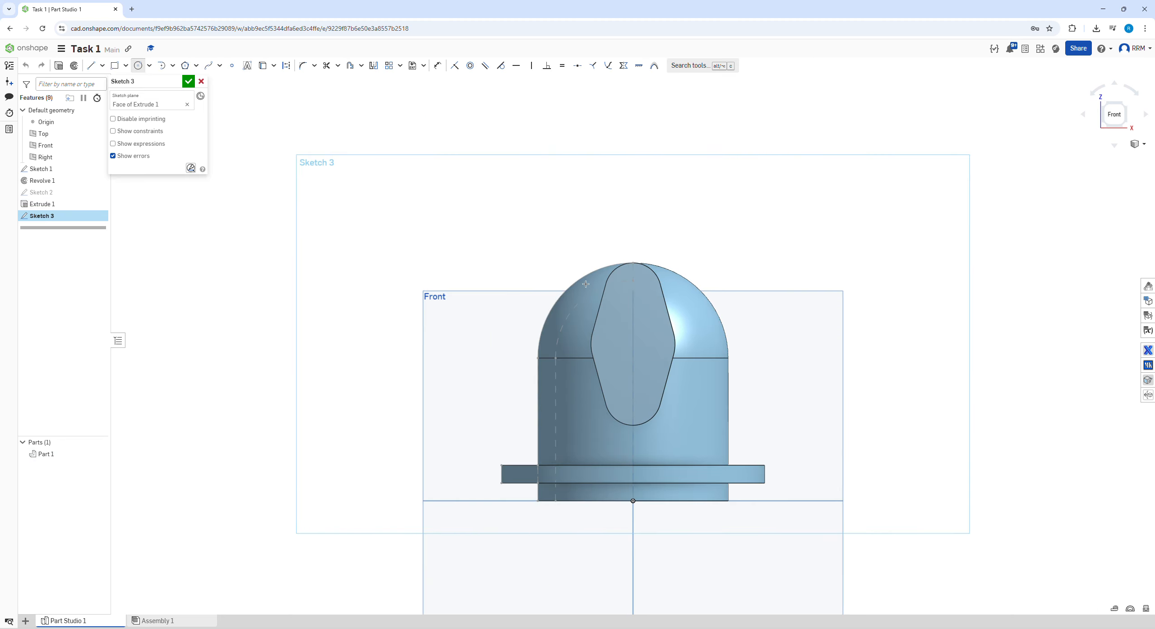
left_click(633, 292)
left_click(649, 302)
- Sketch a 19 mm diameter circle at the centre of the port's end face
left_click(657, 343)
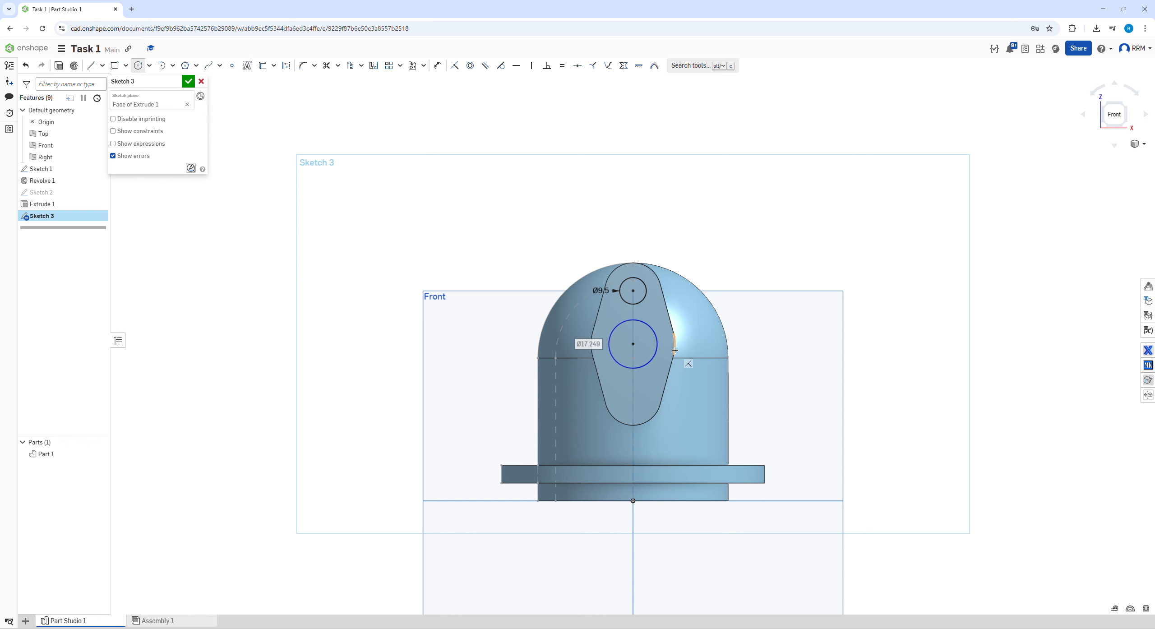
type("19")
key("Return")
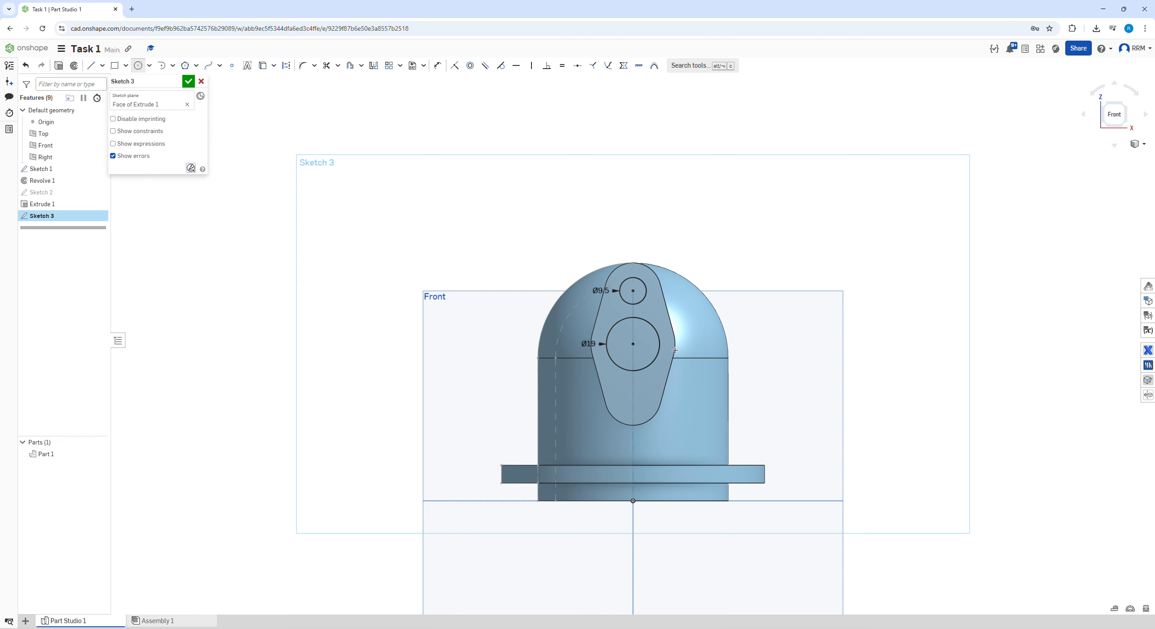
- Check the drawing and sketch another small bolt-hole circle at the centre of the end face's lower arc
key("alt+Tab")
key("alt+Tab")
left_click(634, 398)
left_click(649, 392)
key("Escape")
- Start an extrude of only the central 19 mm circle and reverse its direction into the port body
left_click(644, 298)
key("shift+e")
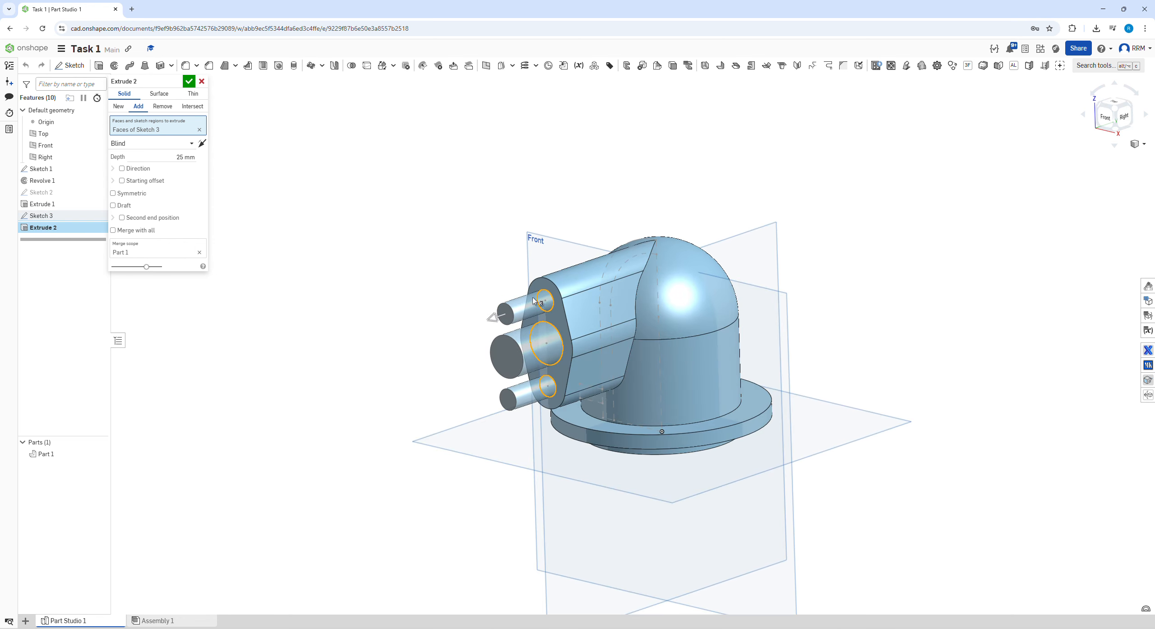
left_click(199, 129)
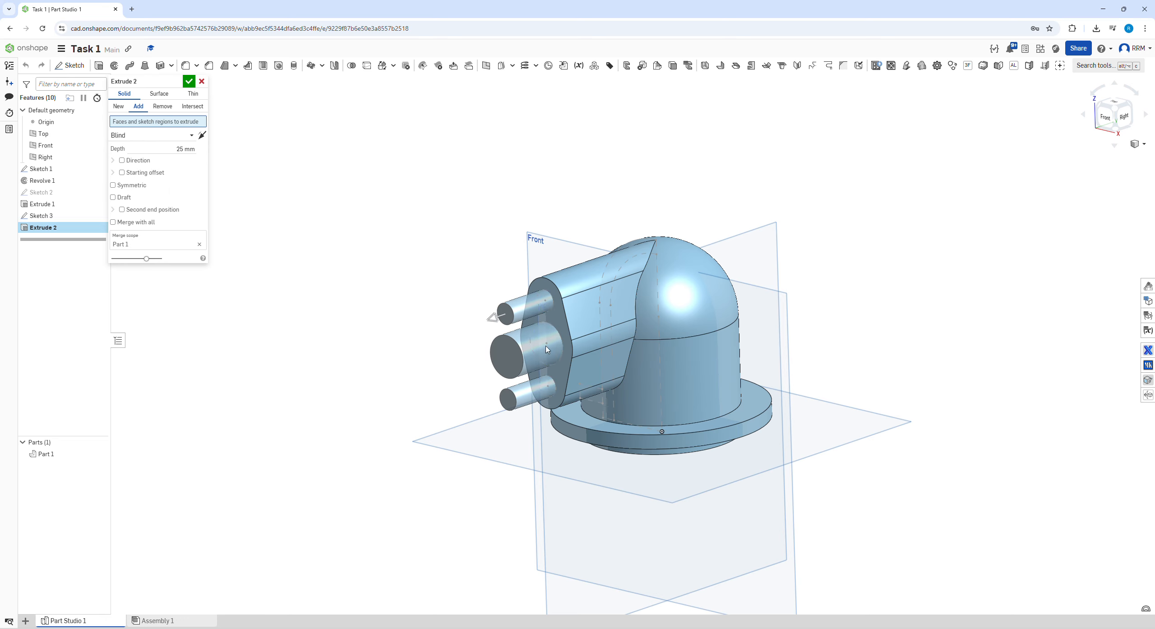
left_click(561, 342)
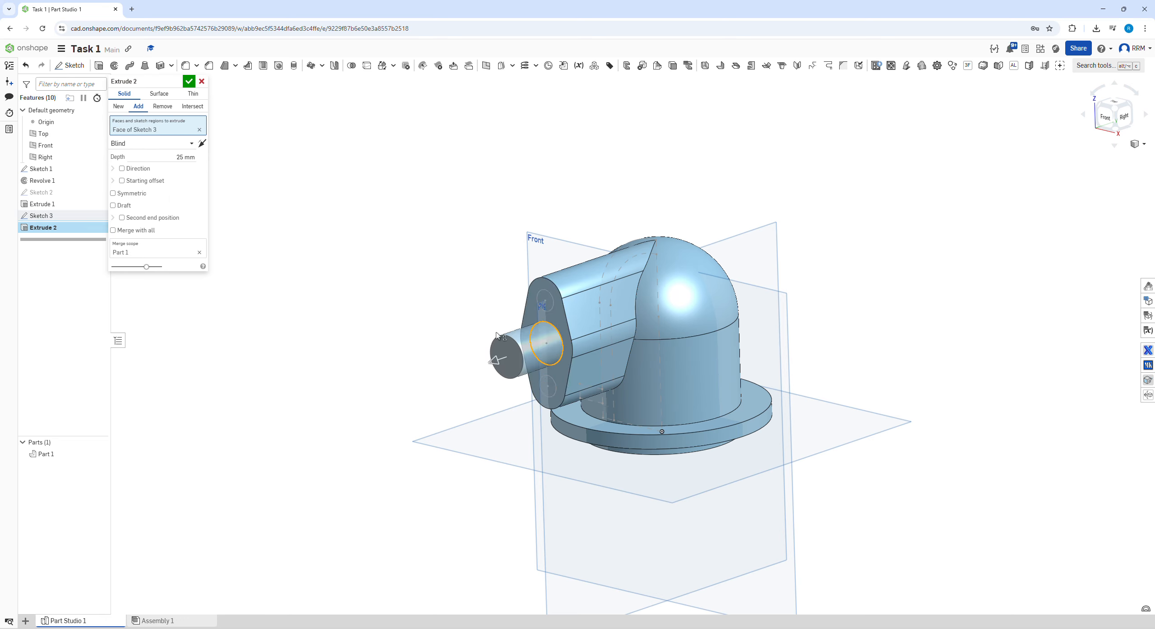
left_click(202, 143)
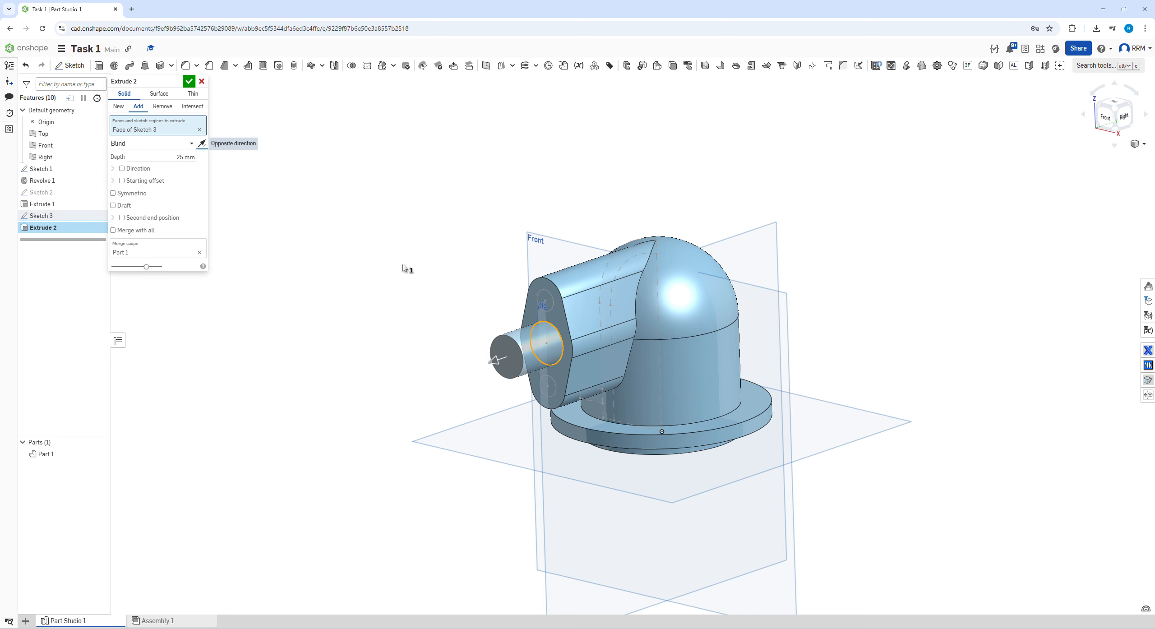
- Set the extrude's end condition to Up to face with the Front plane as the limit
right_click_drag(405, 266, 392, 263)
left_click(142, 143)
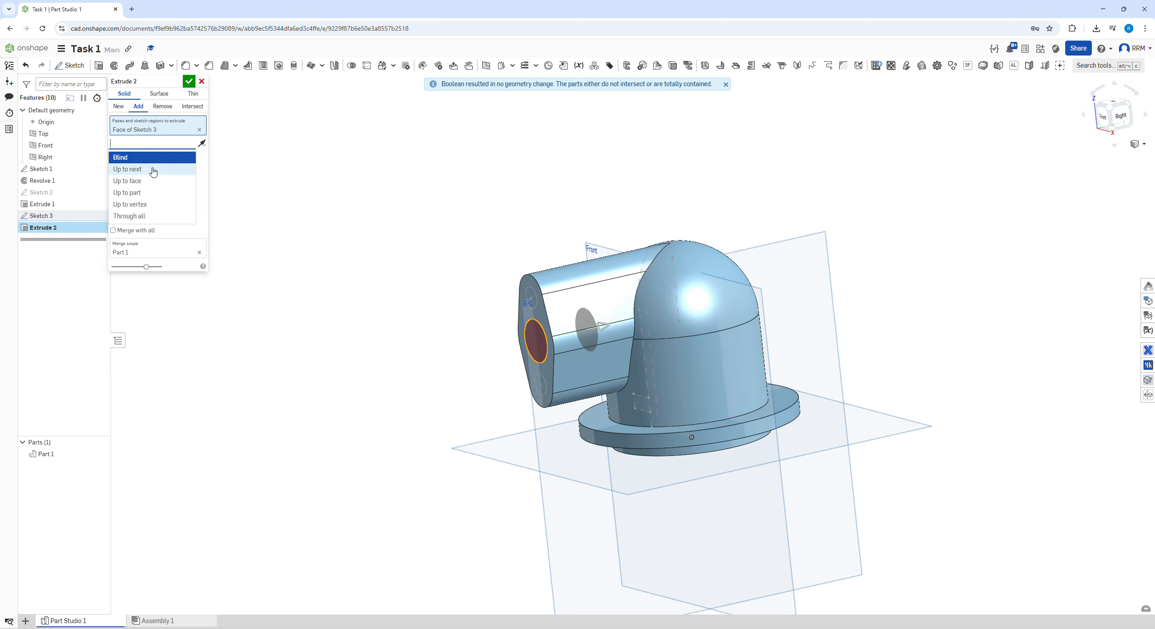
left_click(155, 180)
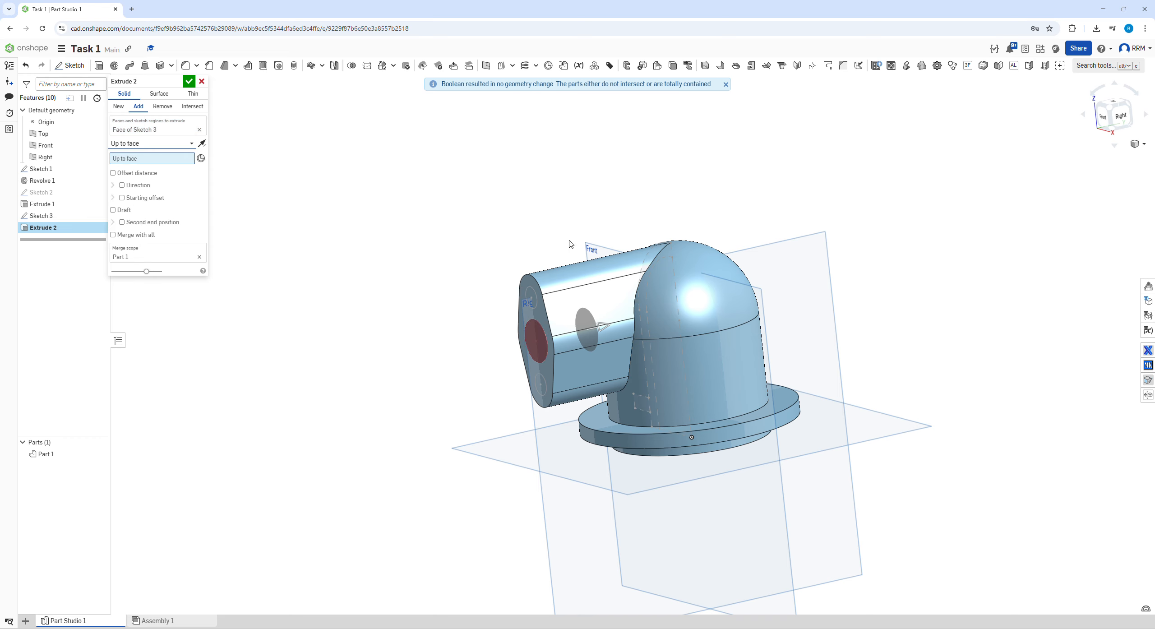
left_click(767, 345)
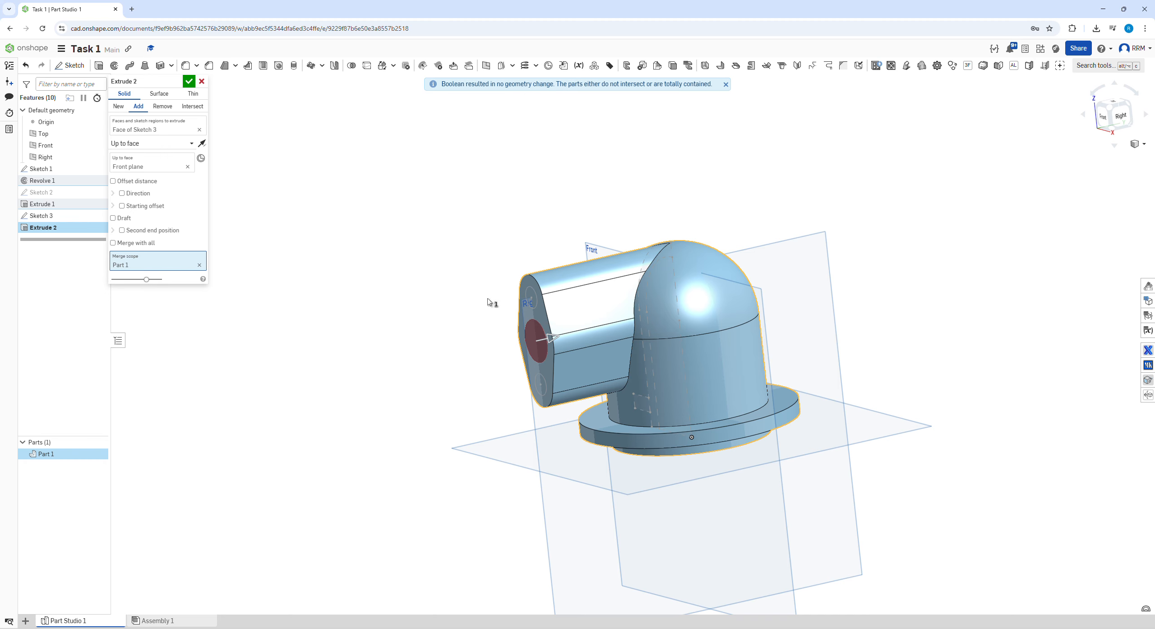
- Switch the extrude to Remove so the 19 mm circle cuts the central bore, and accept the feature
right_click_drag(261, 270, 363, 285)
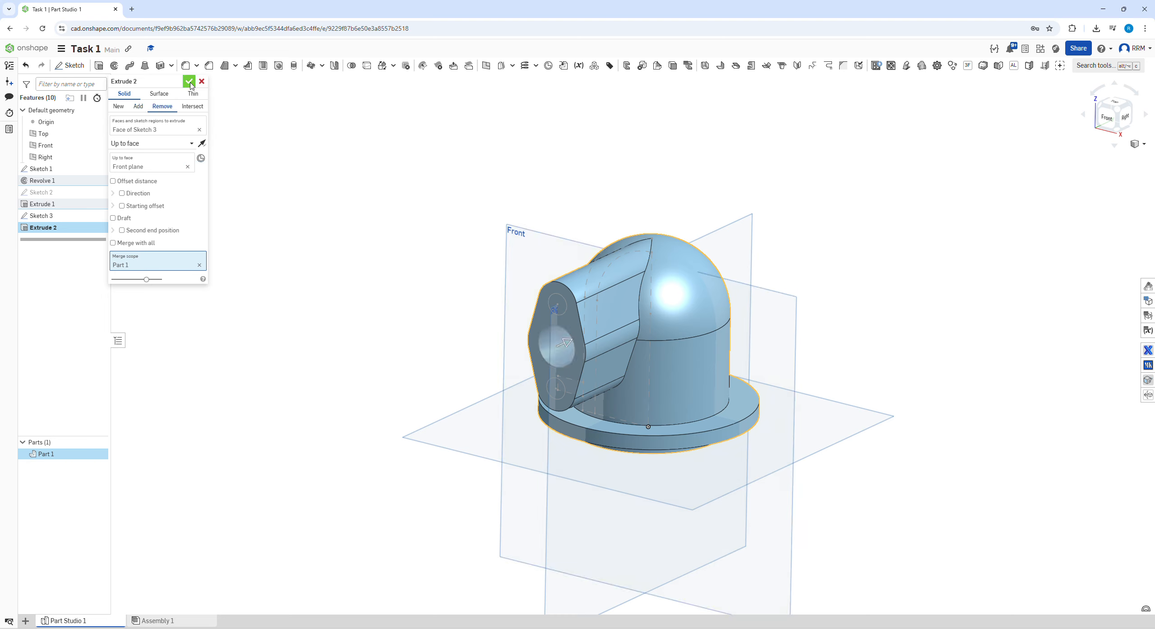
left_click(189, 81)
scroll(291, 264, "down", 2)
scroll(511, 328, "up", 3)
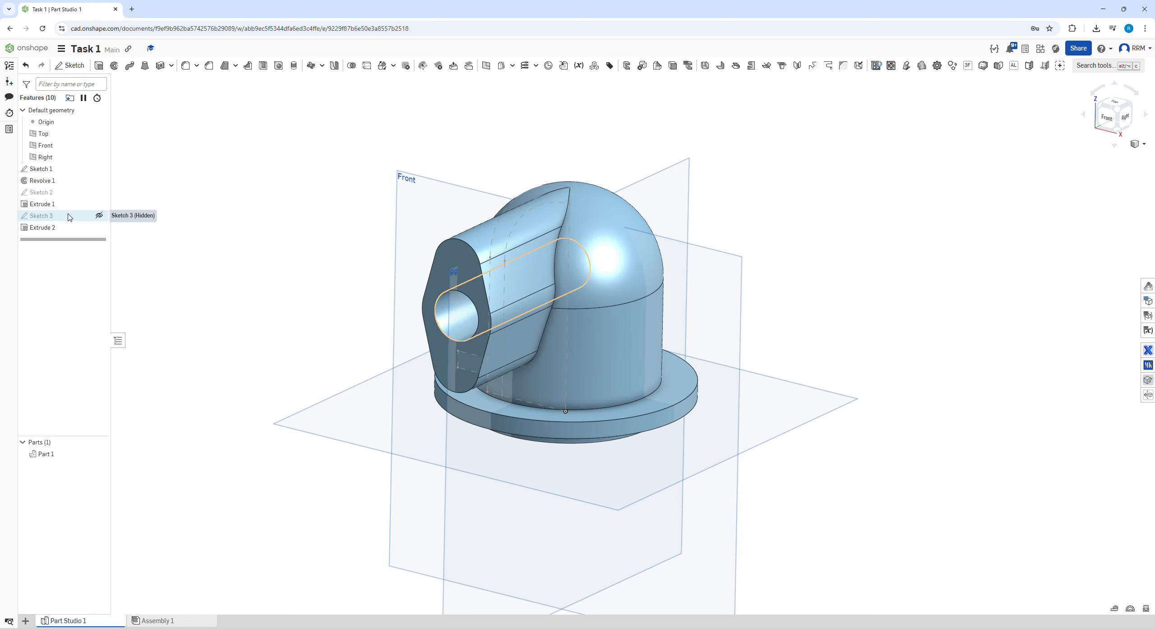
- Redisplay Sketch 3 and cut its two bolt-hole circles 25 mm deep with a solid Remove extrude, checking the depth against the drawing
left_click(99, 215)
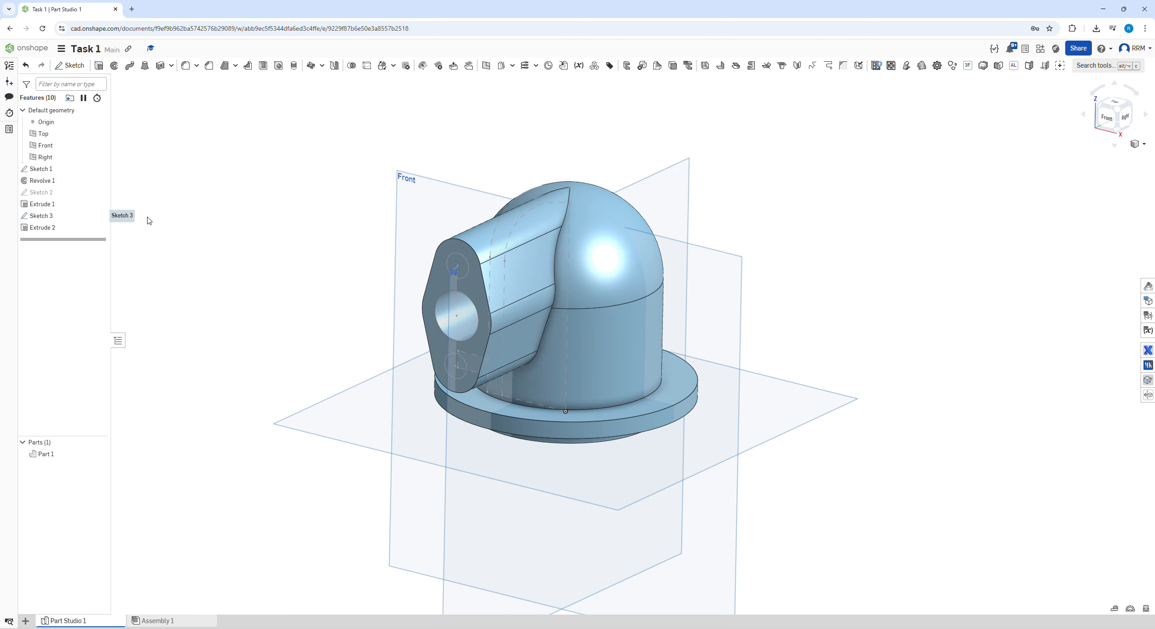
left_click(469, 267)
left_click(466, 367)
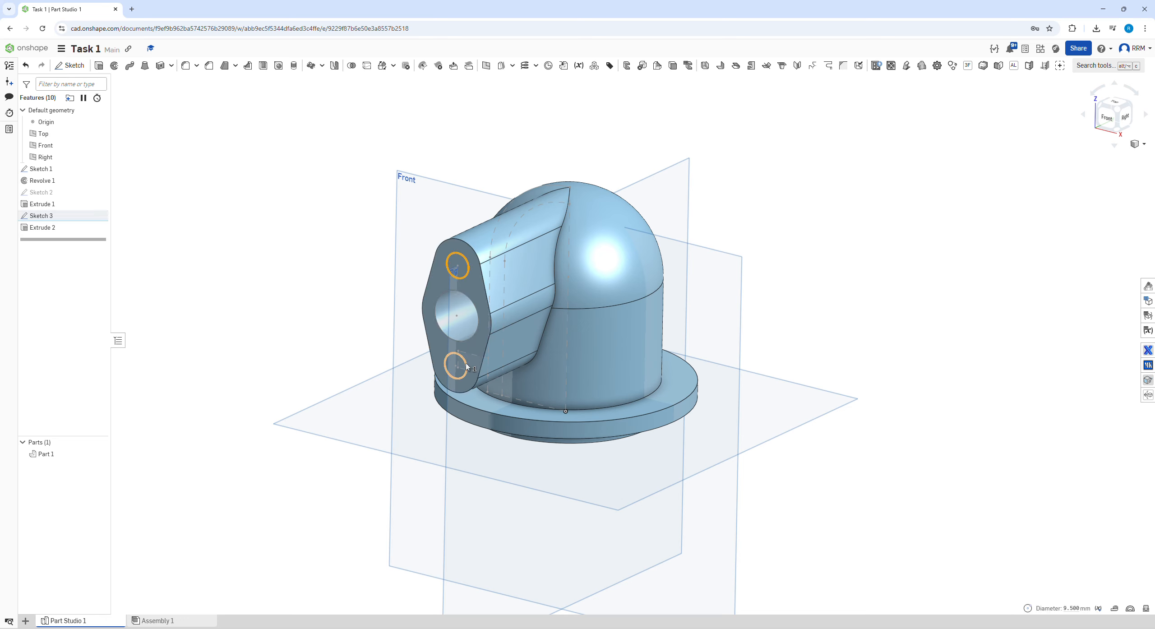
left_click(99, 65)
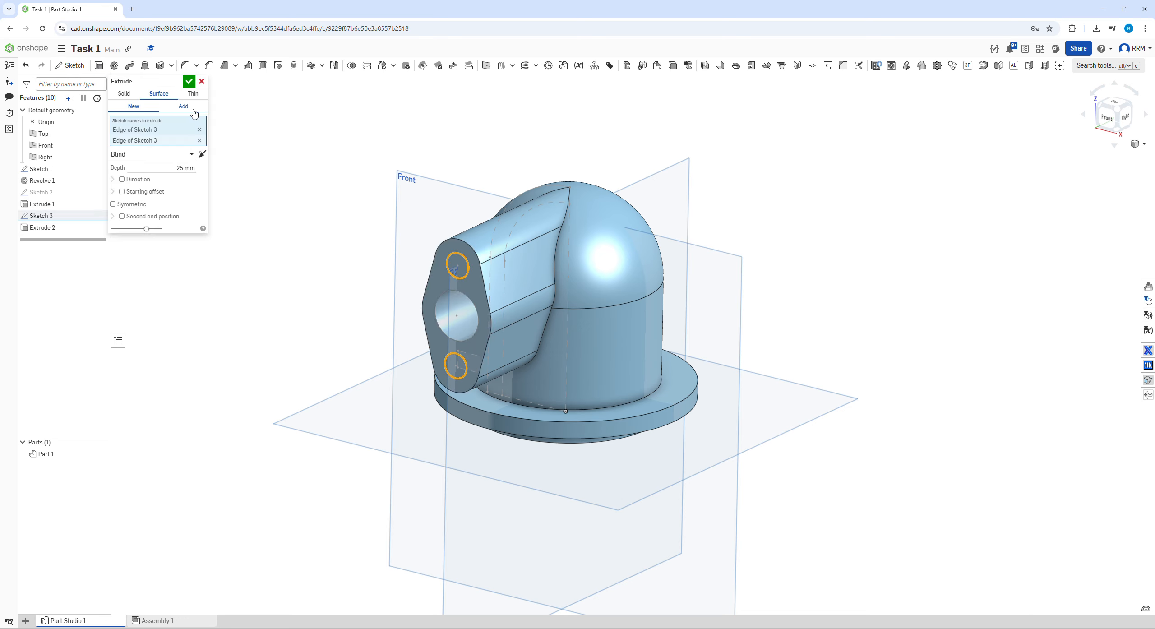
left_click(124, 93)
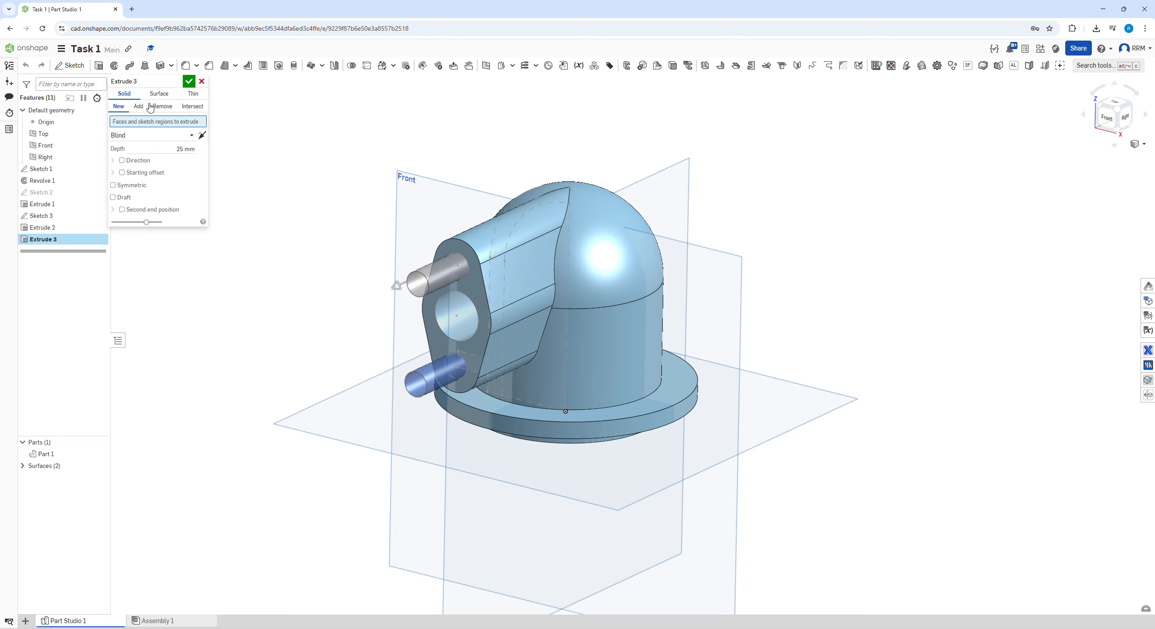
left_click(163, 108)
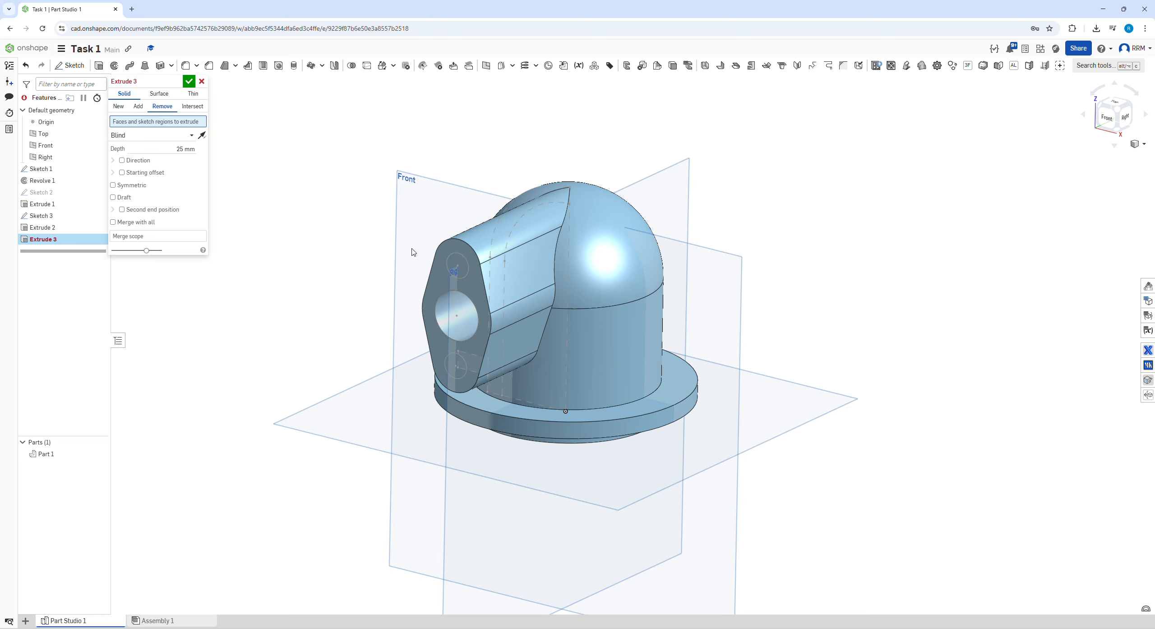
left_click(468, 274)
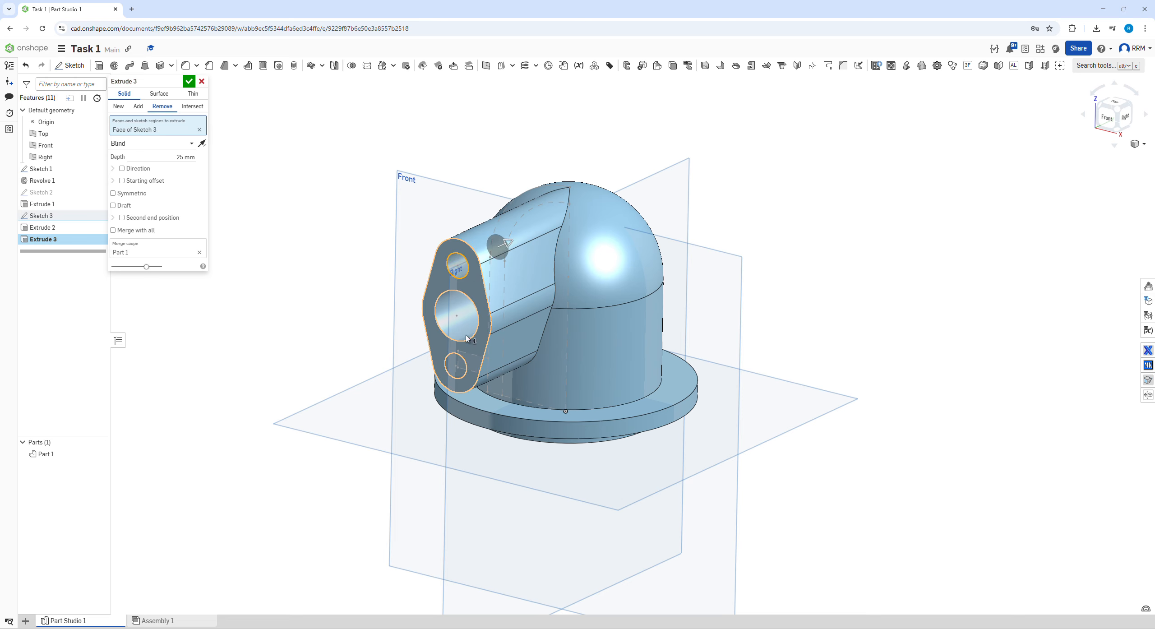
left_click(464, 370)
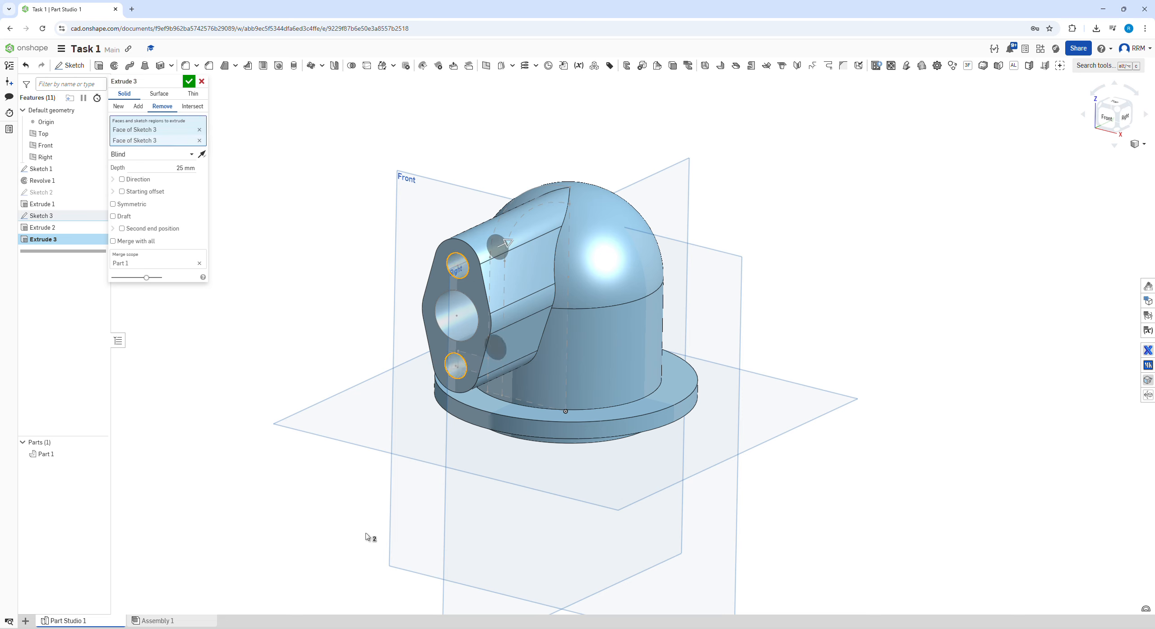
key("alt+Tab")
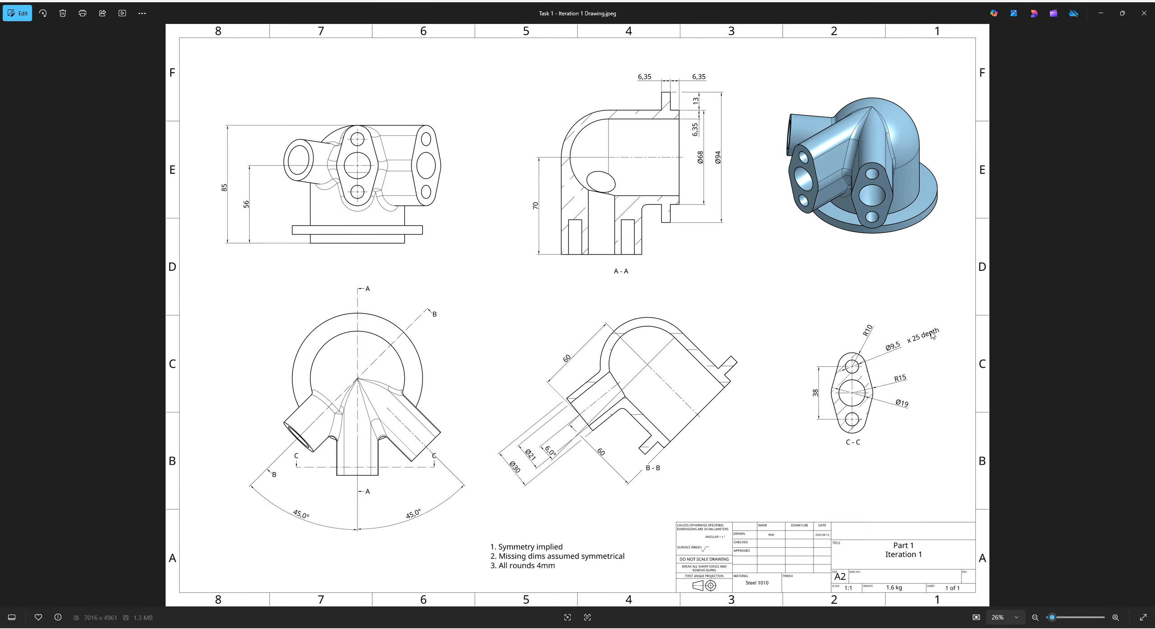
key("alt+Tab")
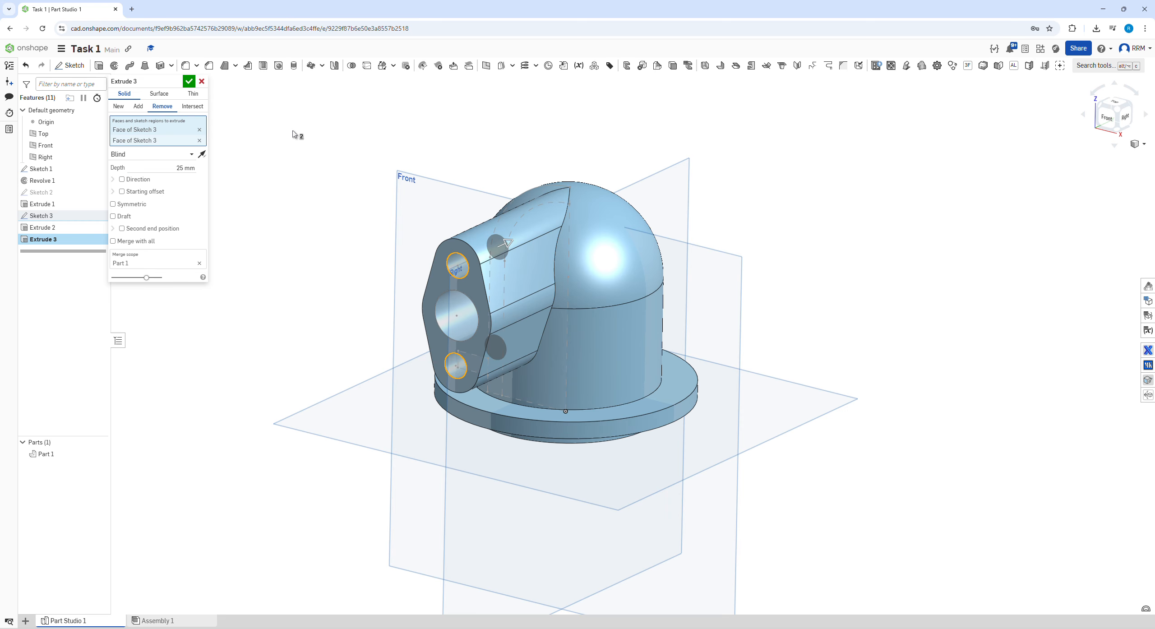
left_click(180, 81)
left_click(189, 81)
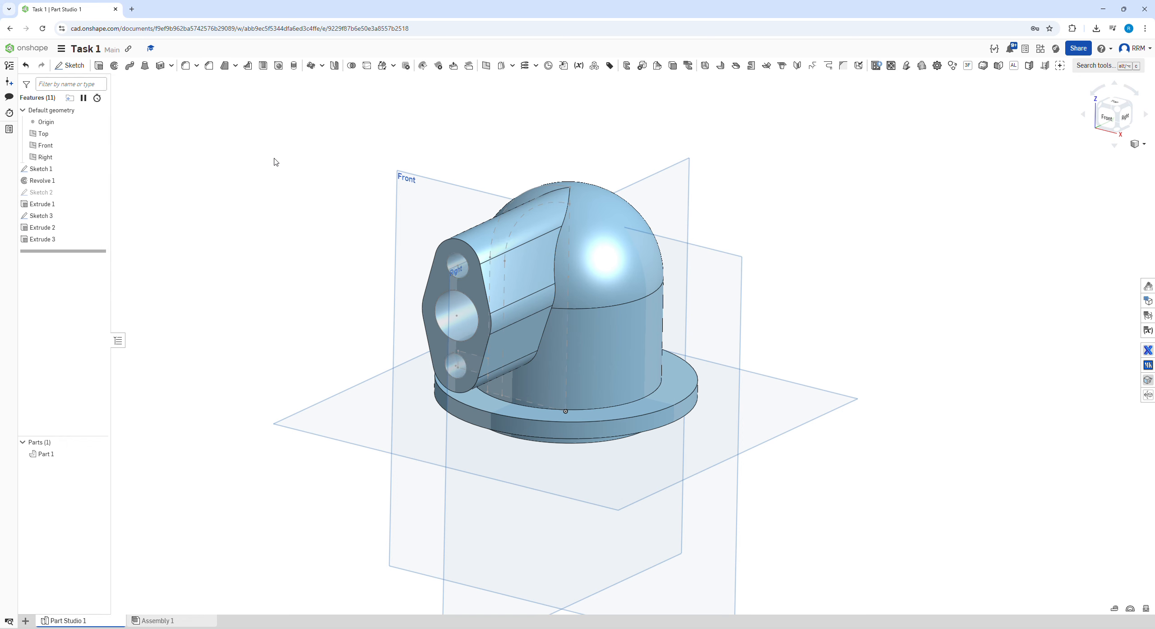
- Check the drawing and start a circular feature pattern containing Sketch 2, Extrude 1, Sketch 3, Extrude 2 and Extrude 3
key("shift+4")
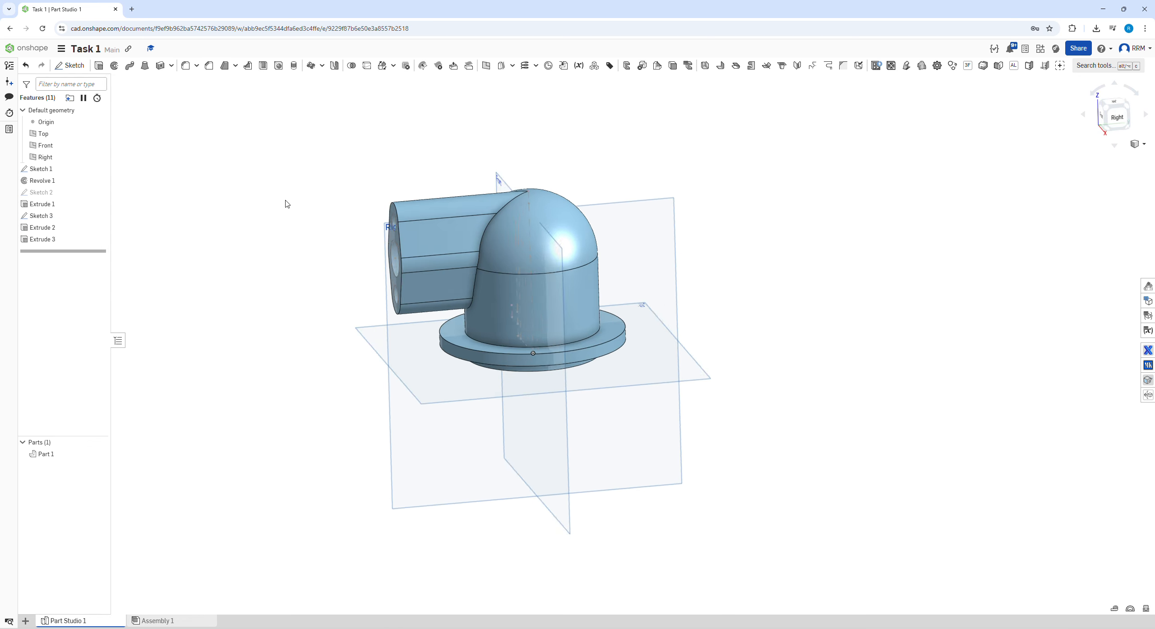
key("alt+Tab")
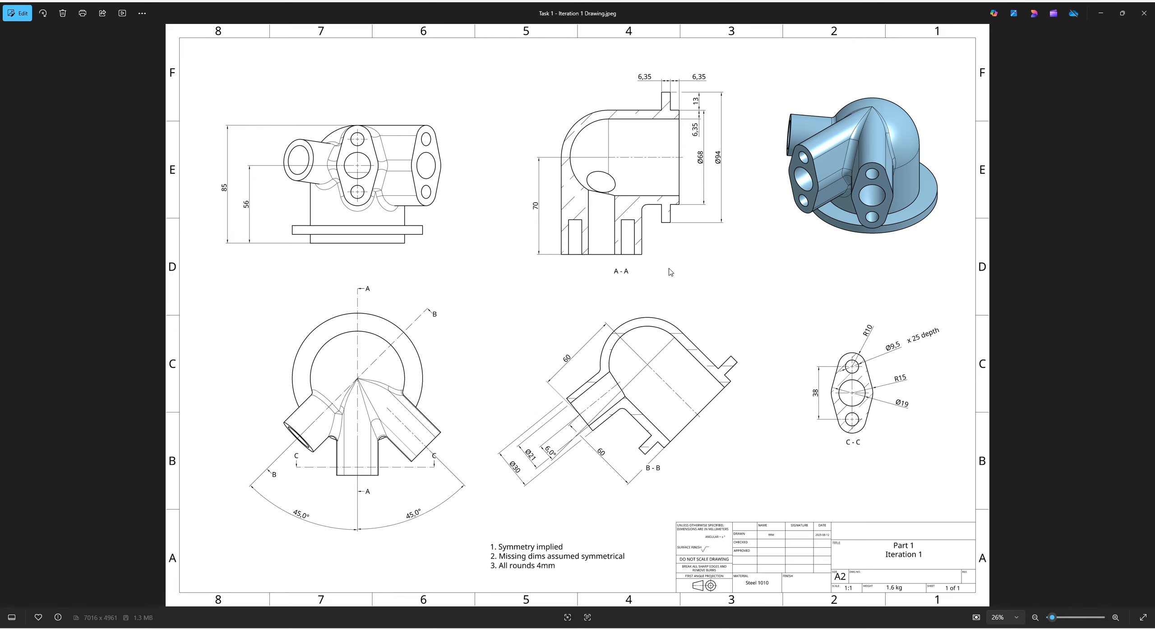
key("alt+Tab")
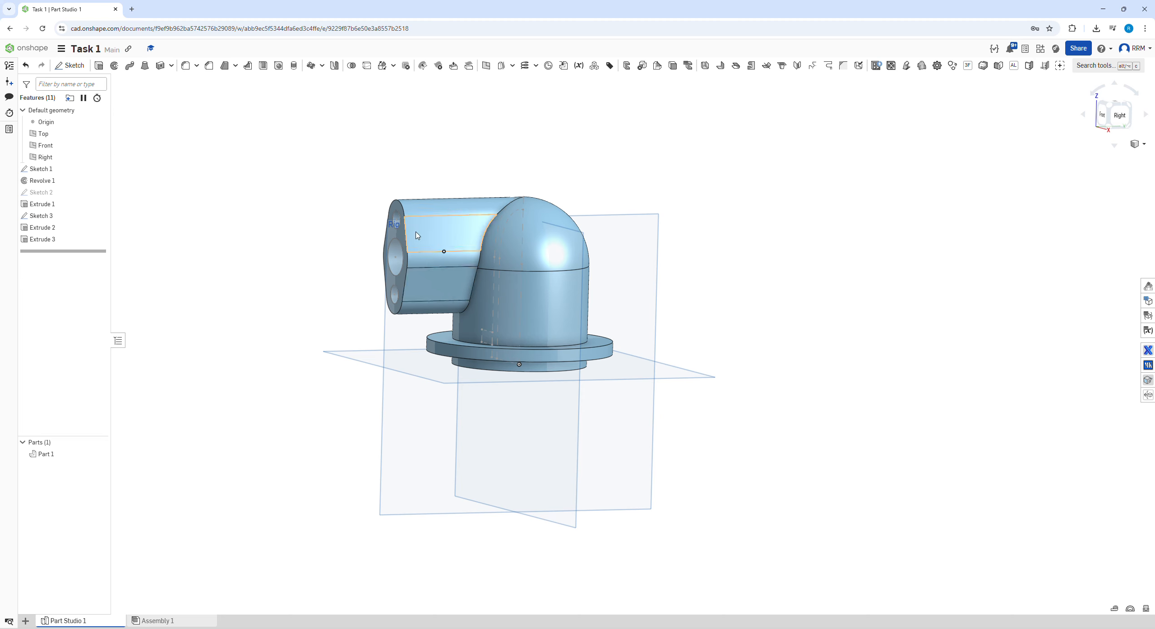
right_click_drag(415, 230, 473, 270)
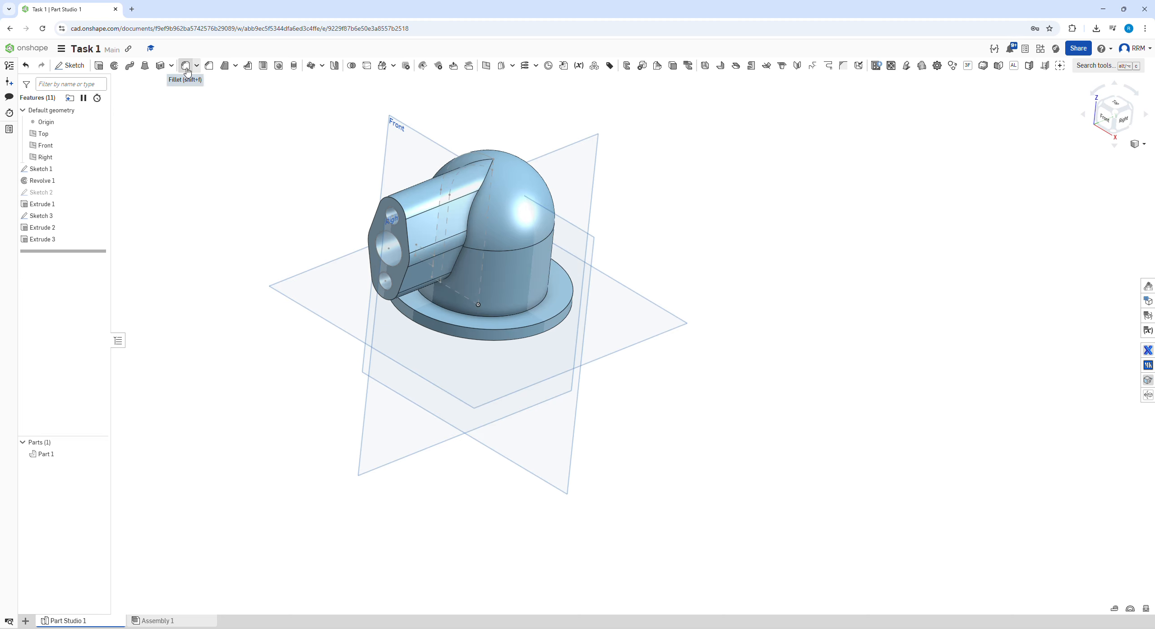
left_click(311, 67)
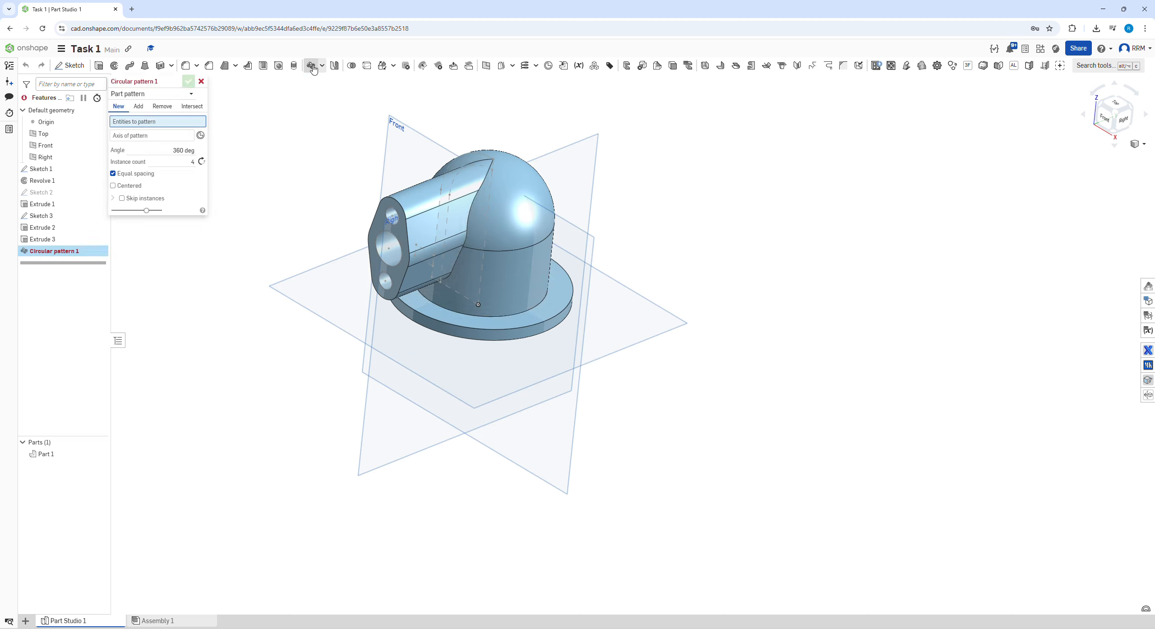
left_click(321, 66)
left_click(154, 93)
left_click(165, 120)
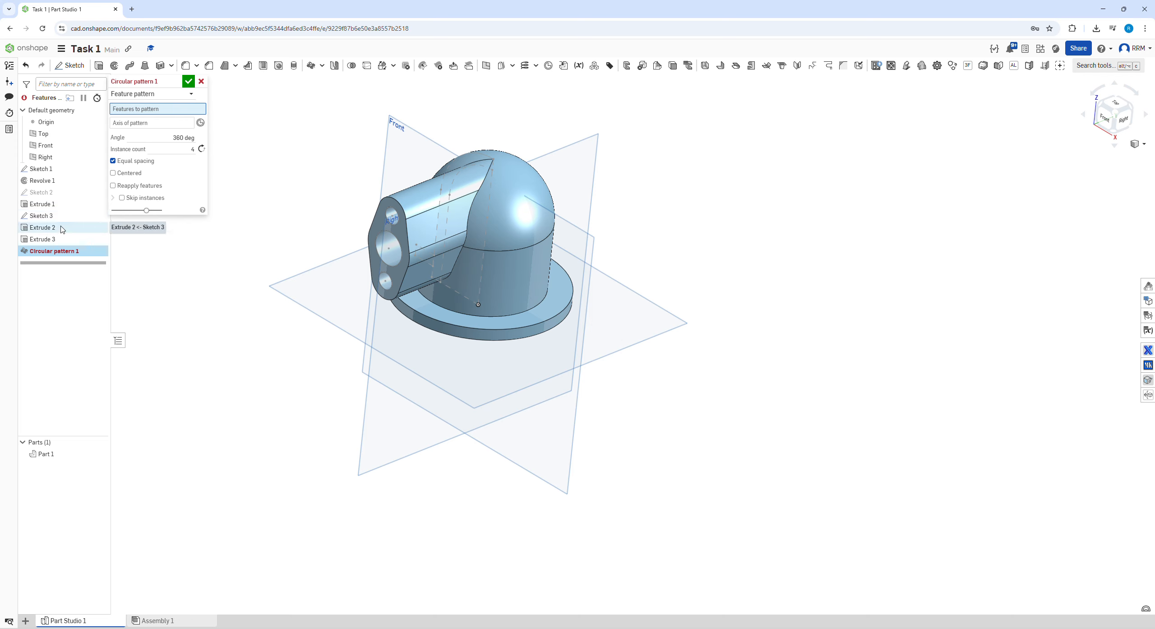
left_click(60, 198)
left_click(60, 235)
left_click(61, 206)
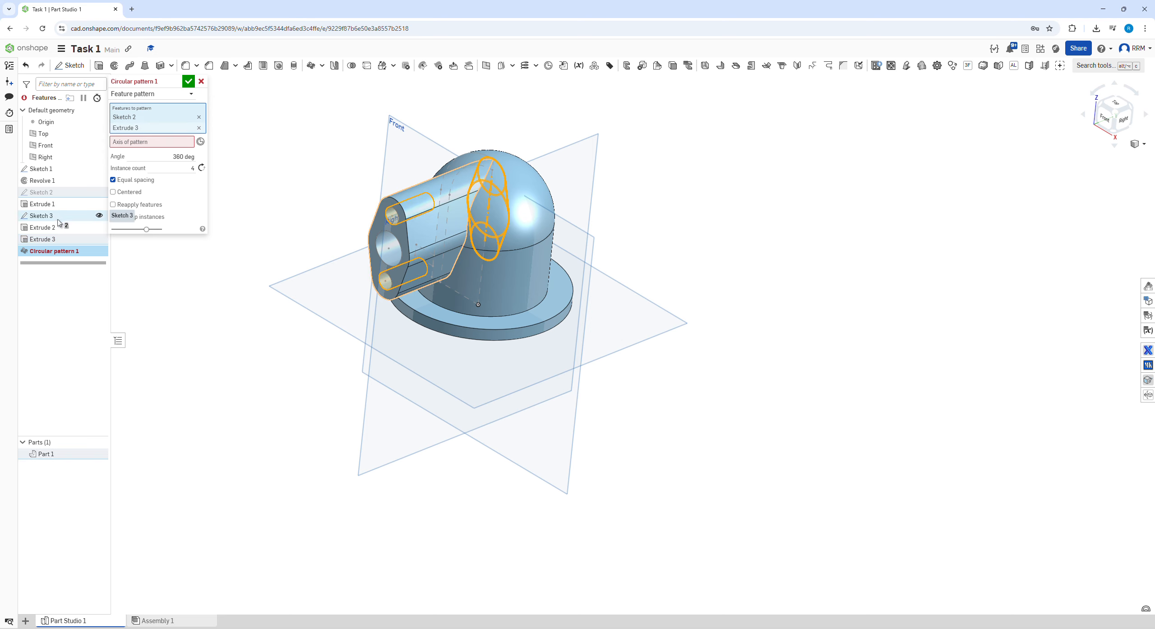
left_click(59, 218)
left_click(60, 228)
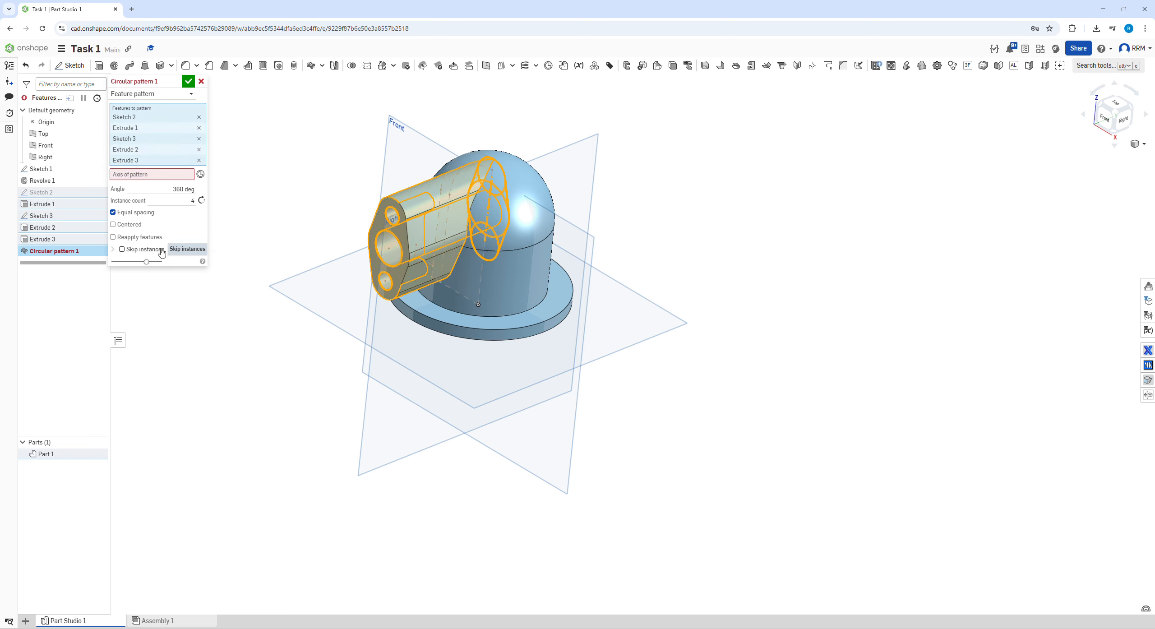
- Use the vertical centre line of Sketch 1 as the pattern axis with 2 instances and an angle of 45 degrees
left_click(161, 176)
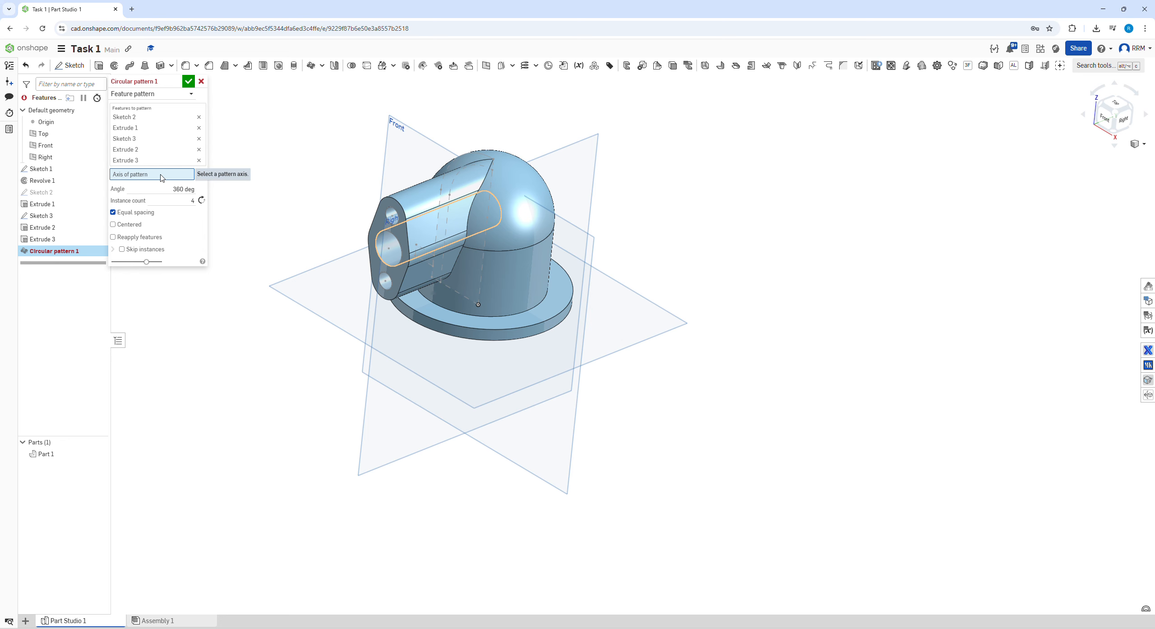
left_click(489, 216)
right_click_drag(330, 163, 250, 181)
left_click(189, 210)
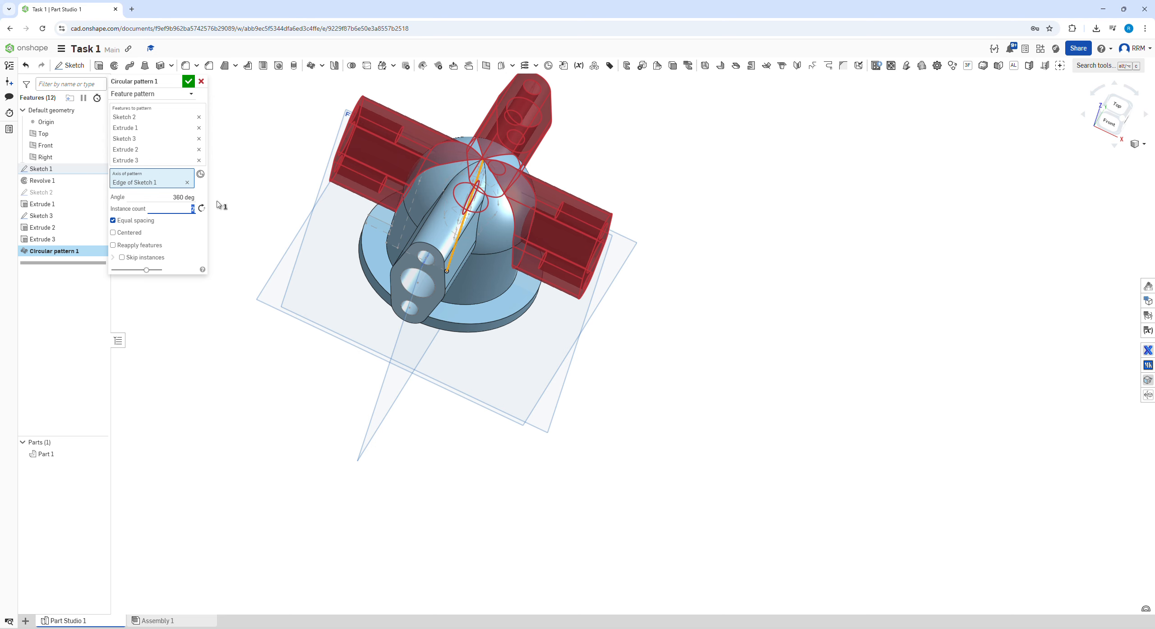
left_click(185, 197)
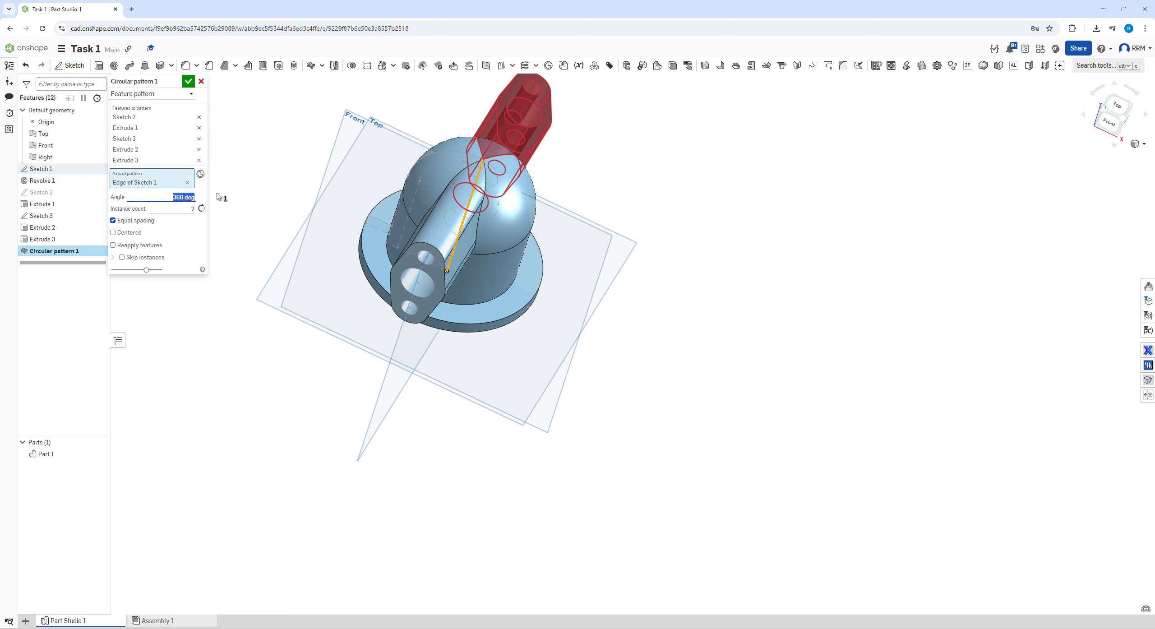
type("45")
key("Return")
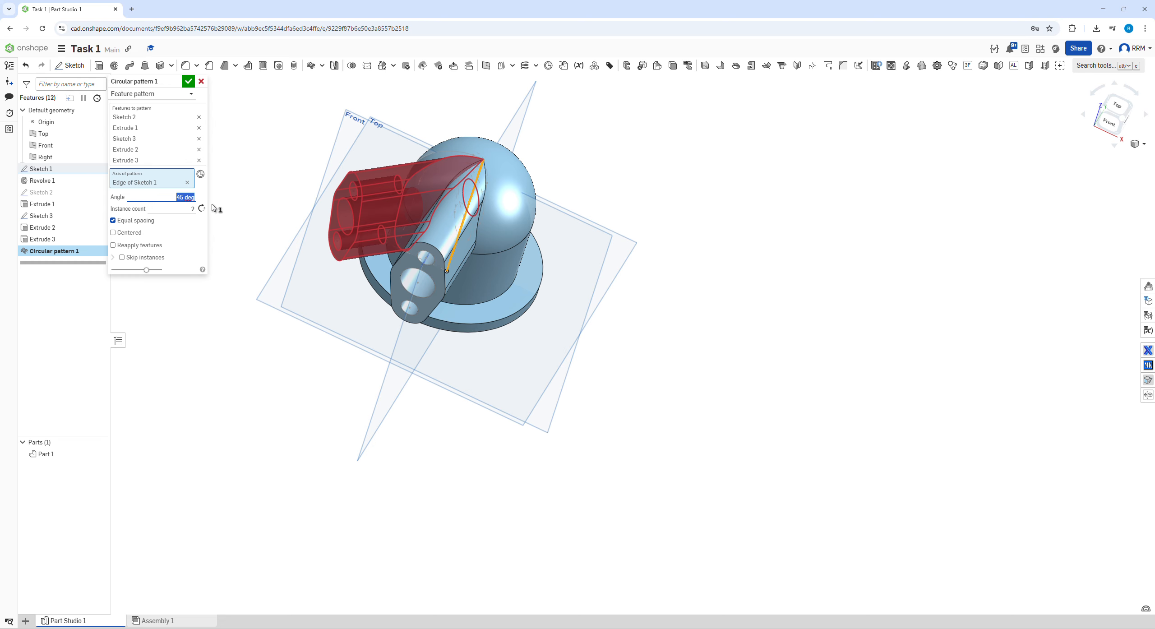
- Reverse the circular pattern's direction, enable Reapply features and accept the pattern
left_click(202, 208)
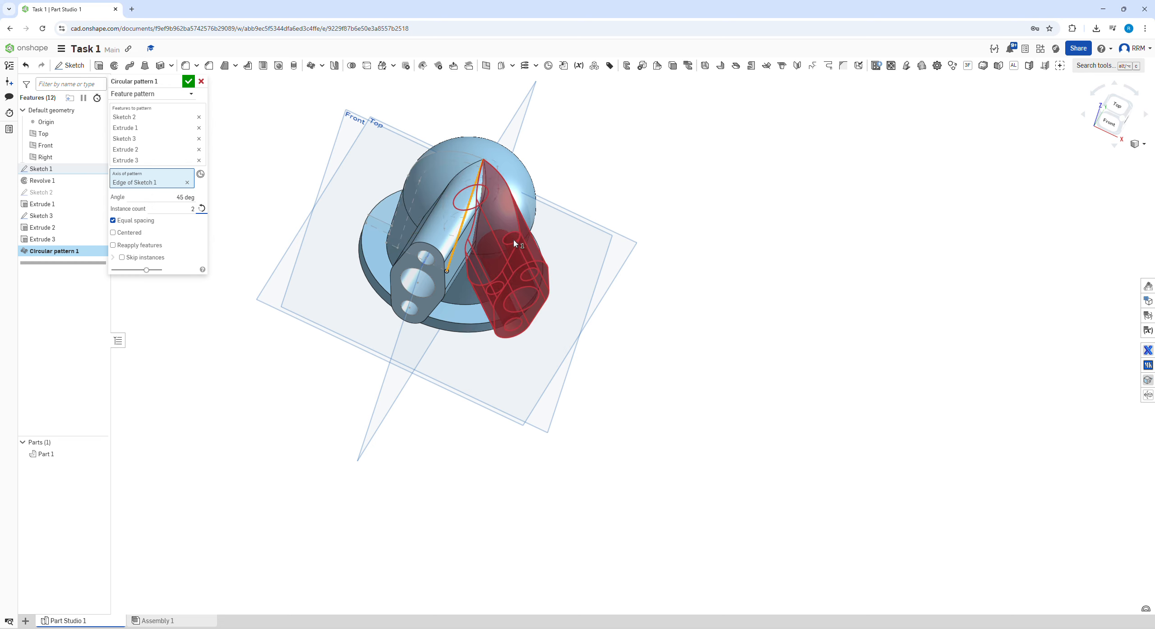
left_click(149, 247)
right_click_drag(321, 238, 315, 231)
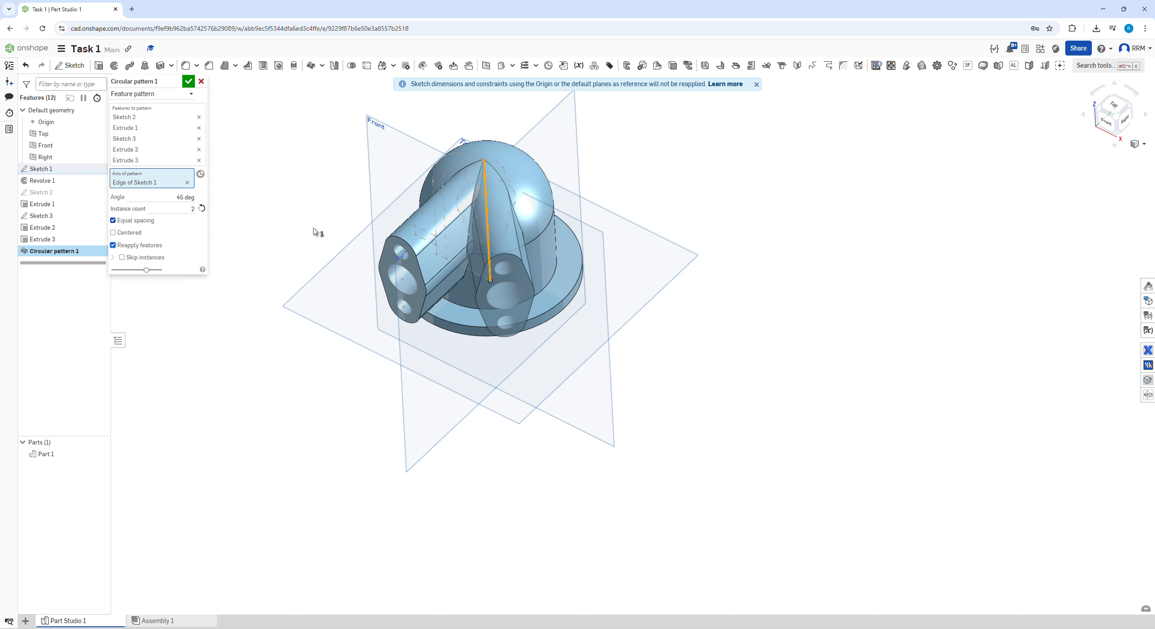
left_click(188, 81)
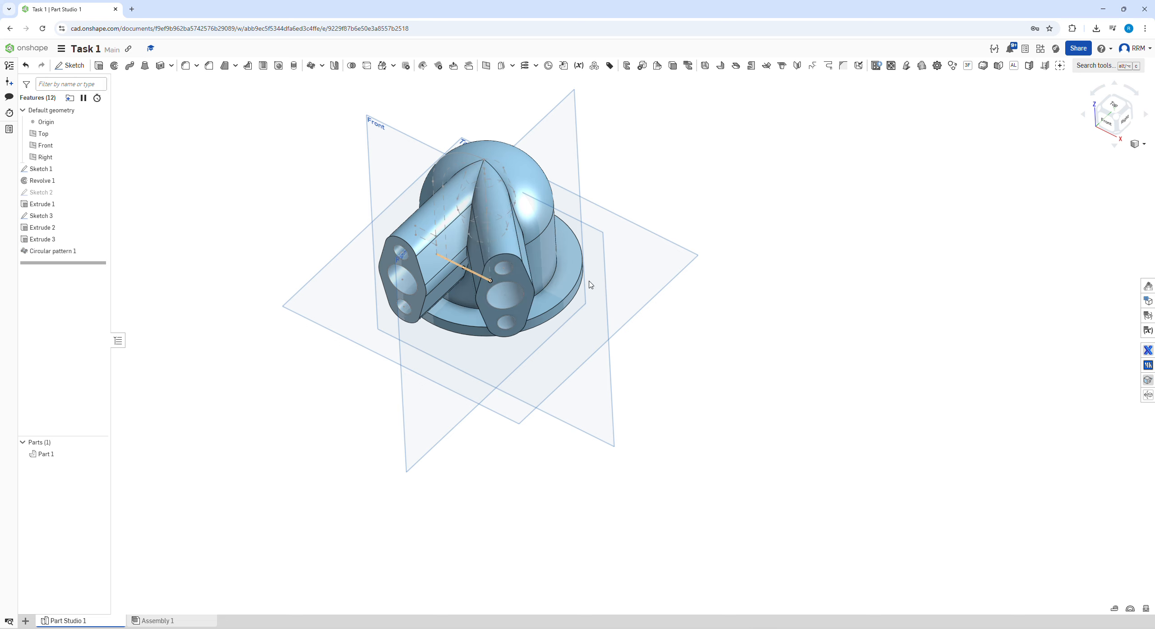
- Check the drawing, create a mid plane between the Front and Right planes with flipped alignment, and select the new plane
right_click_drag(591, 285, 751, 256)
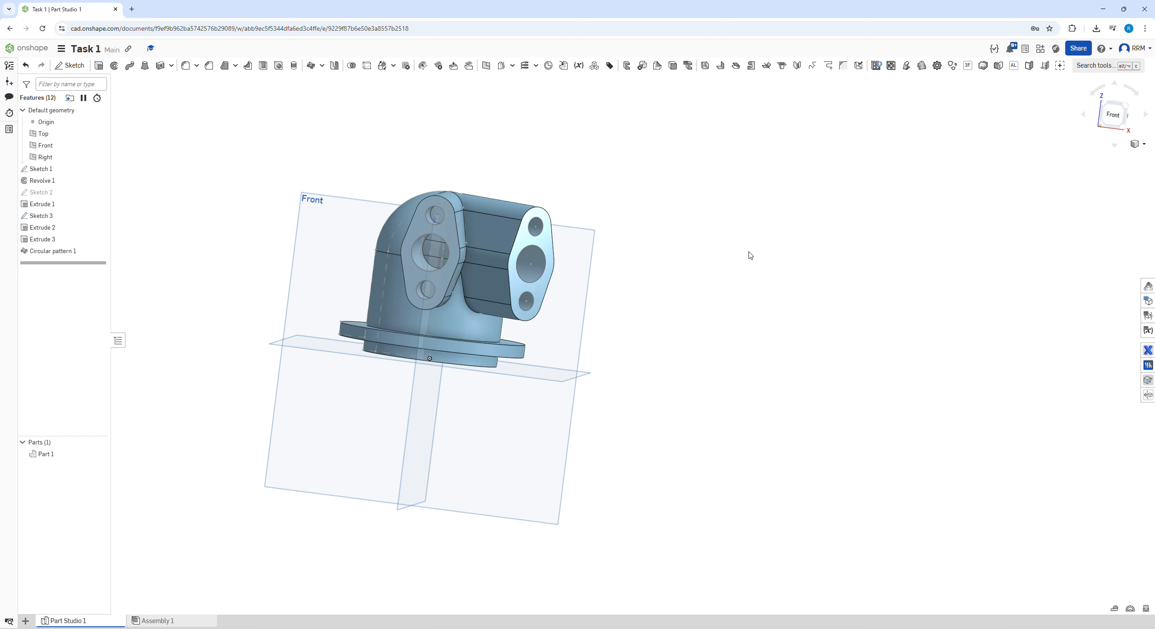
key("alt+Tab")
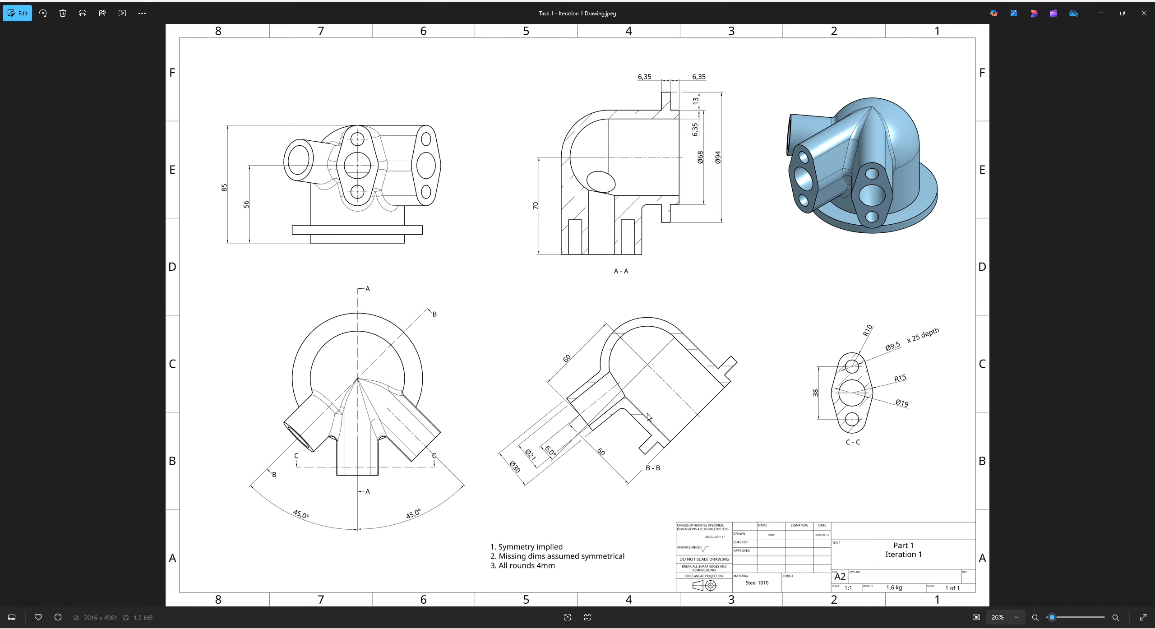
key("alt+Tab")
right_click_drag(660, 379, 642, 397)
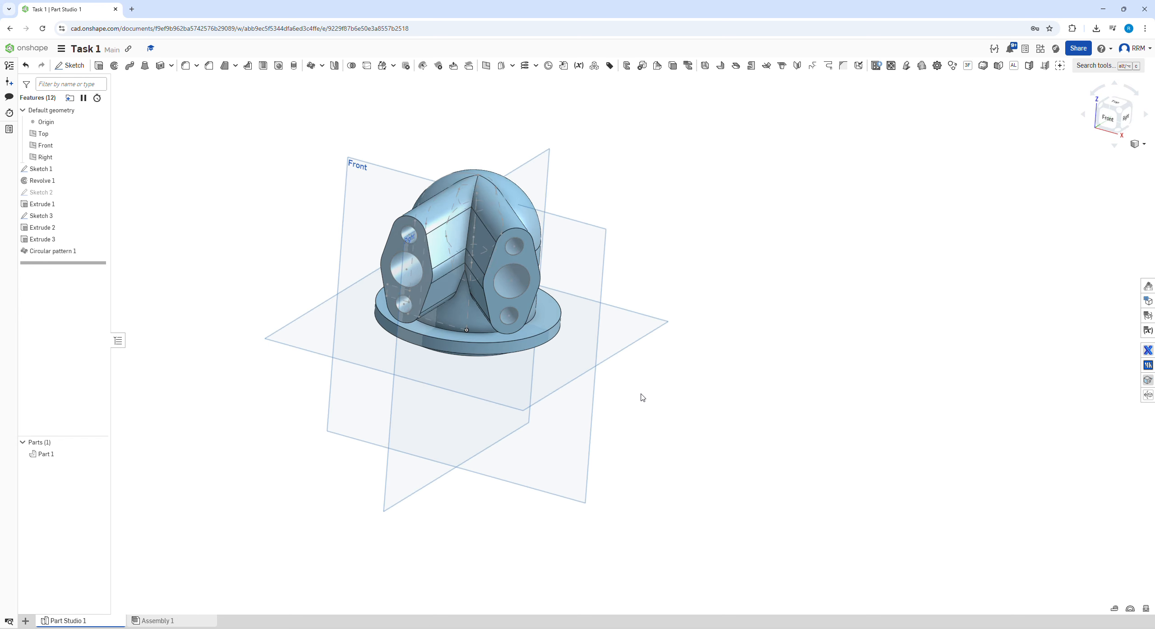
left_click(375, 170)
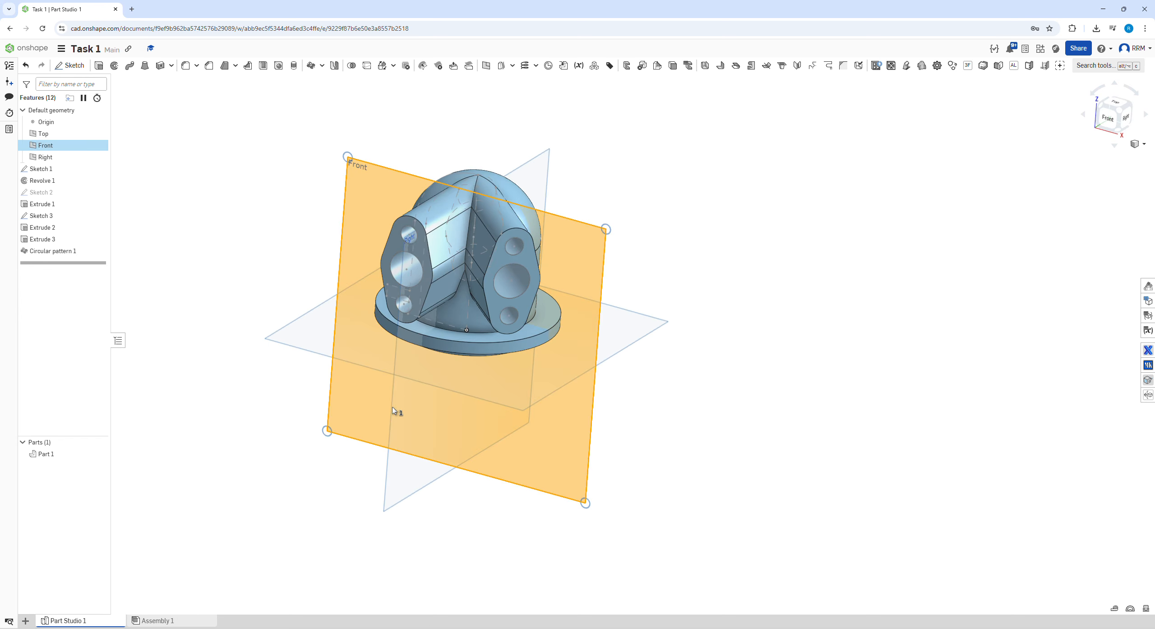
left_click(398, 419)
left_click(486, 65)
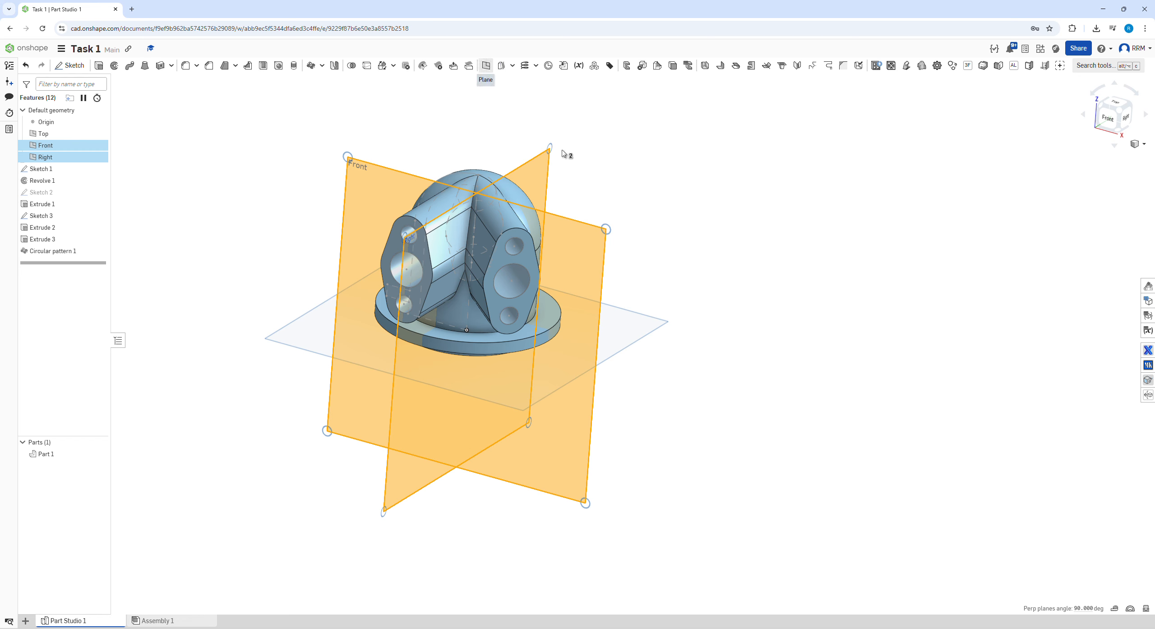
right_click_drag(578, 178, 470, 158)
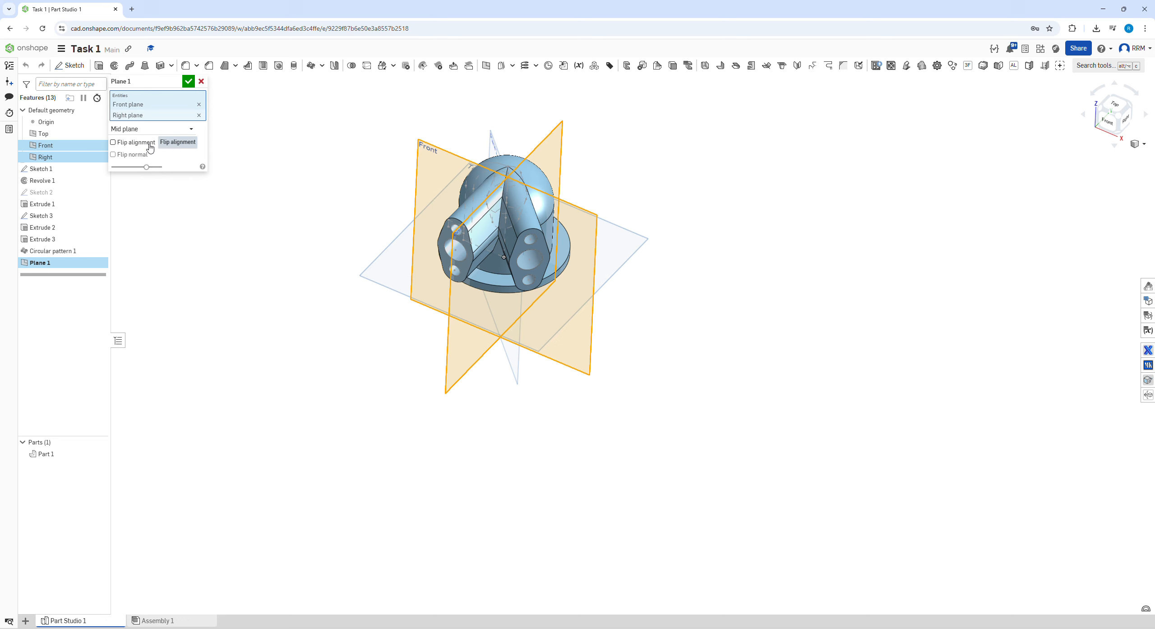
key("Return")
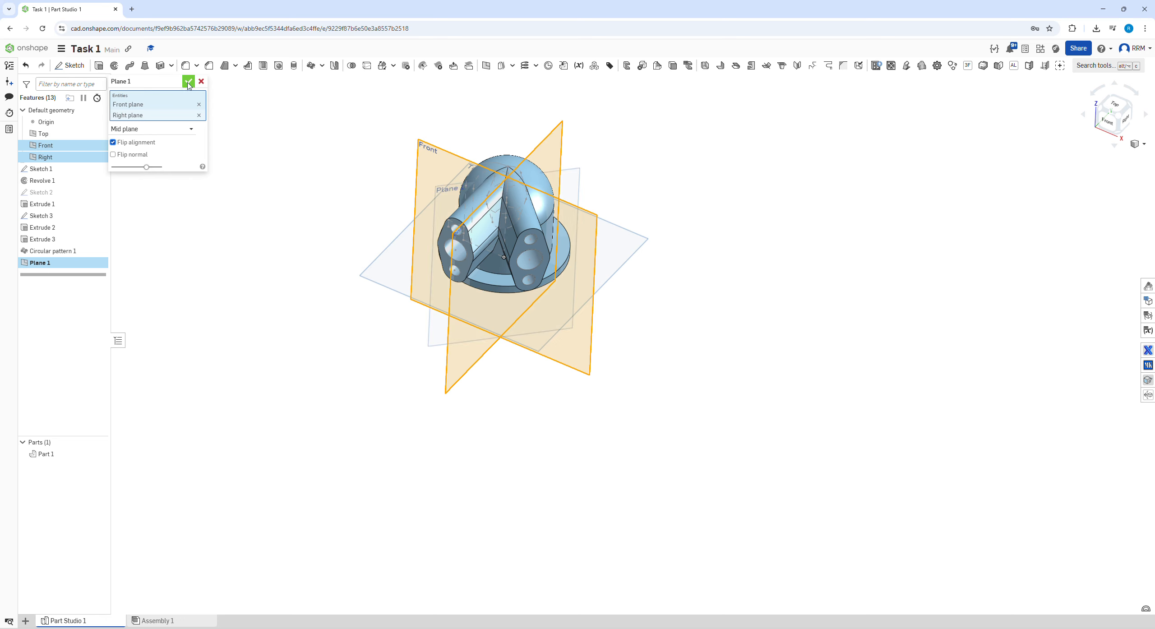
left_click(438, 201)
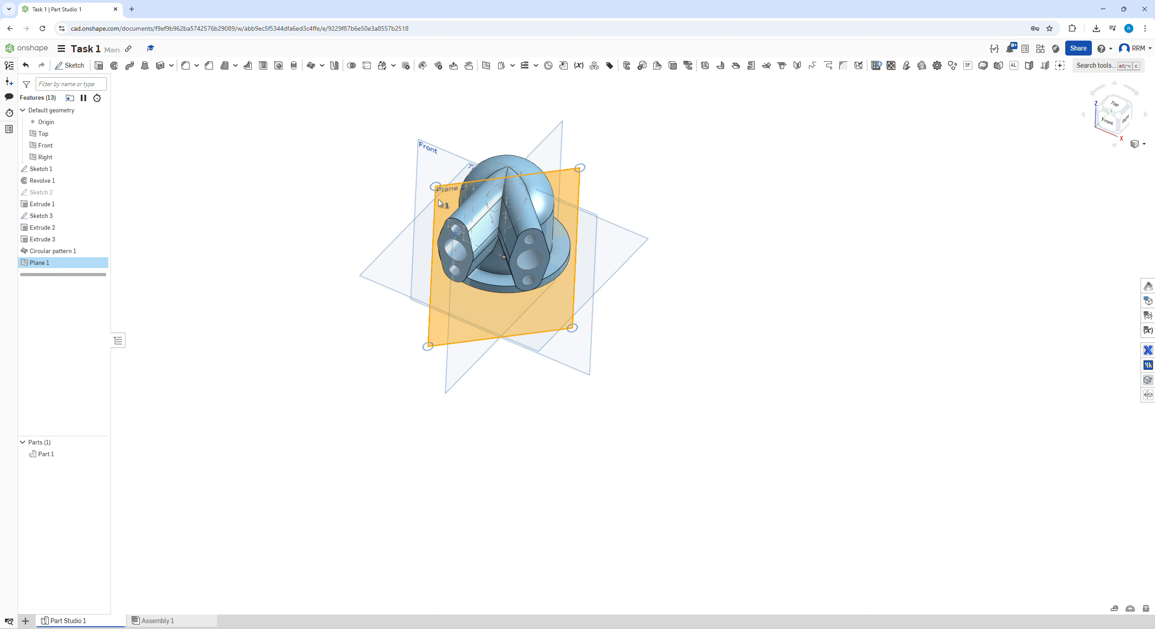
- Start a sketch on the new mid plane, view it face-on and hide Sketch 1, Sketch 2 and Sketch 3
key("s")
left_click(450, 193)
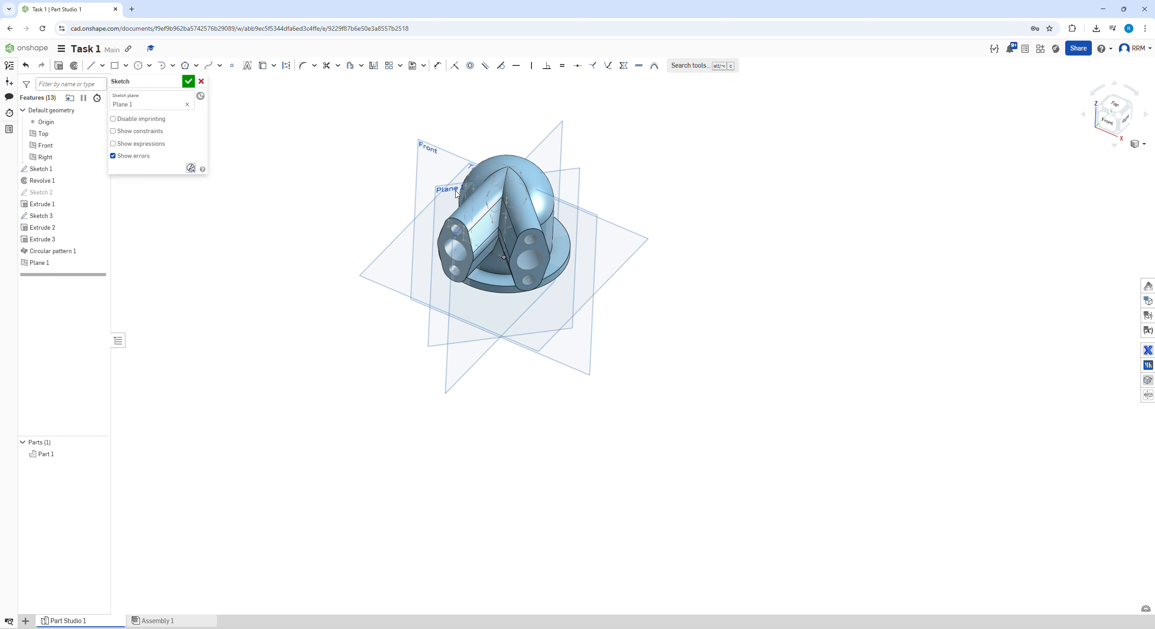
right_click_drag(371, 168, 533, 181)
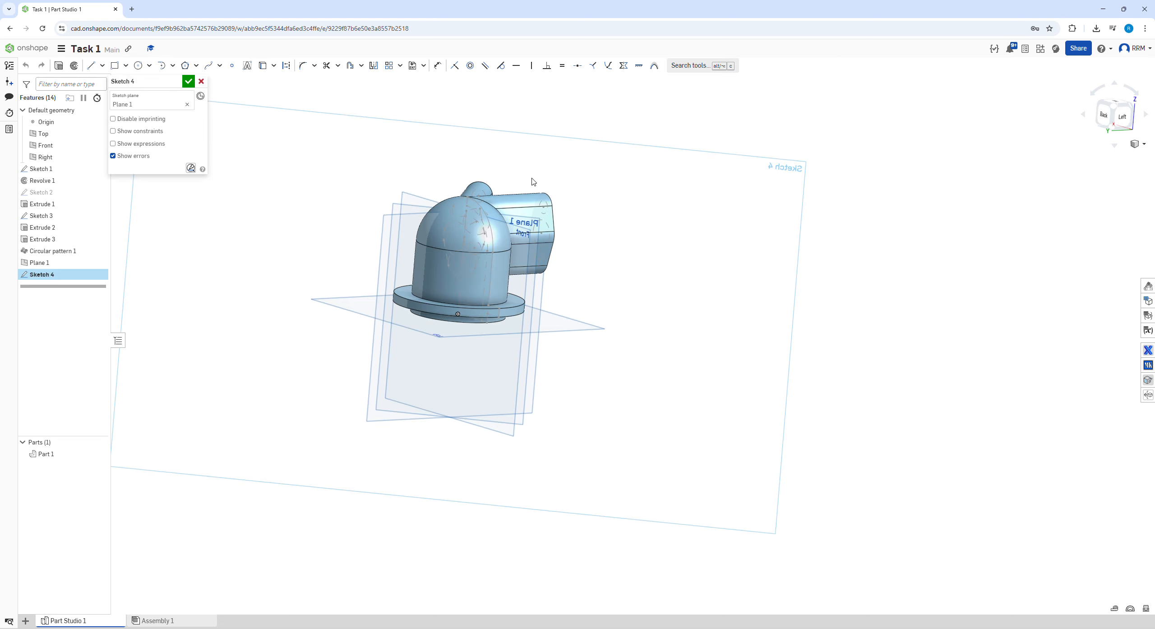
key("n")
scroll(676, 248, "up", 5)
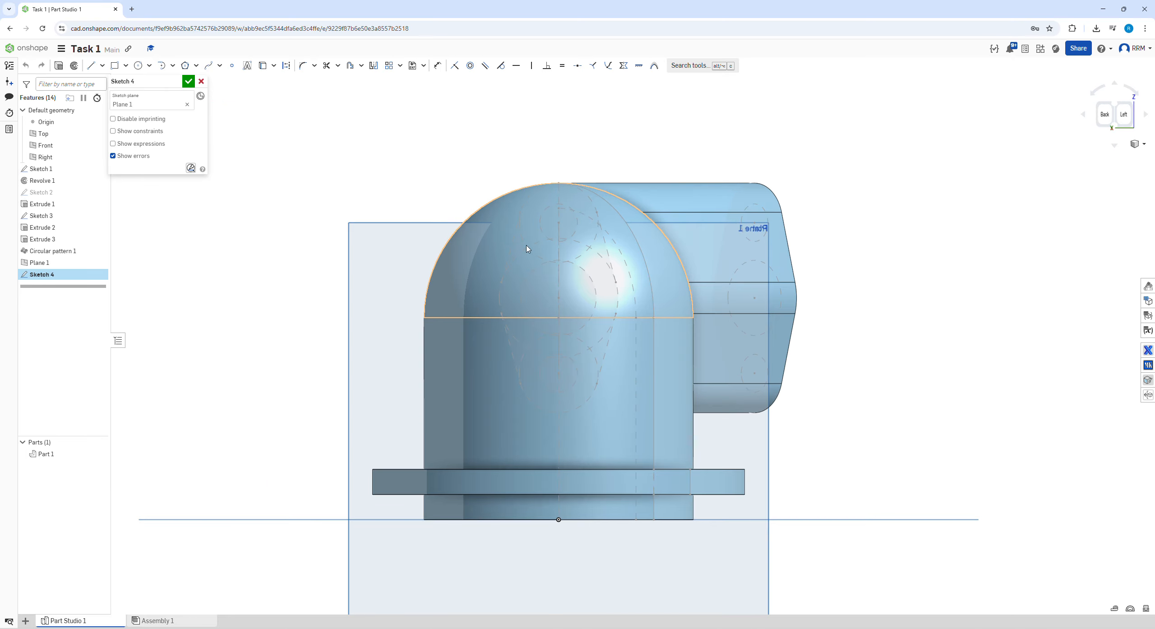
left_click(99, 169)
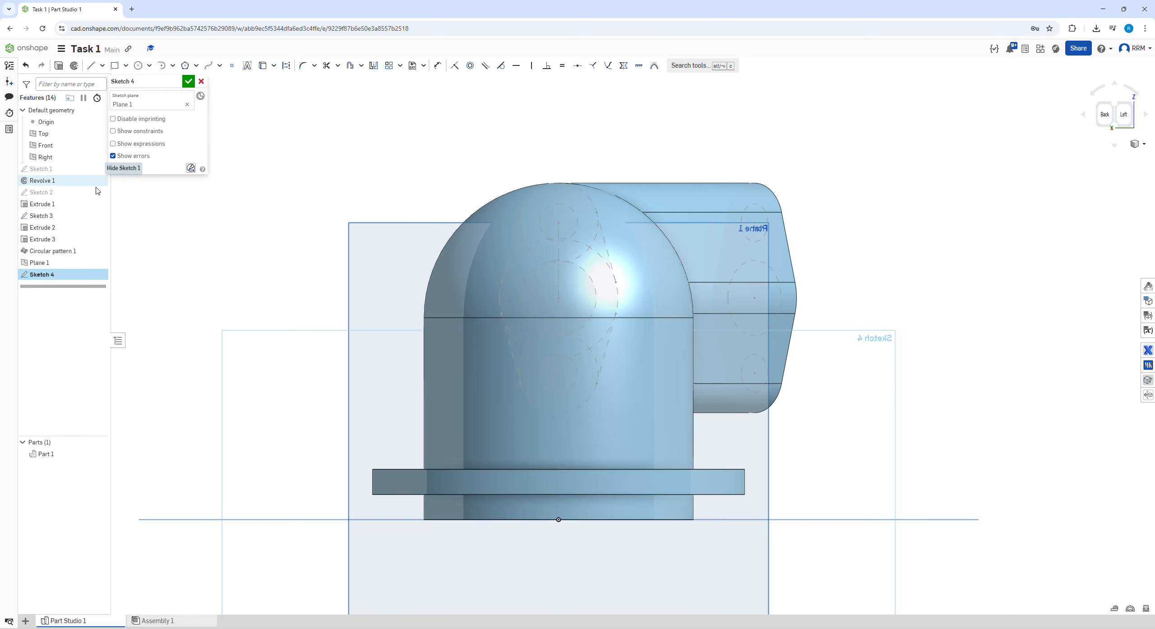
left_click(99, 193)
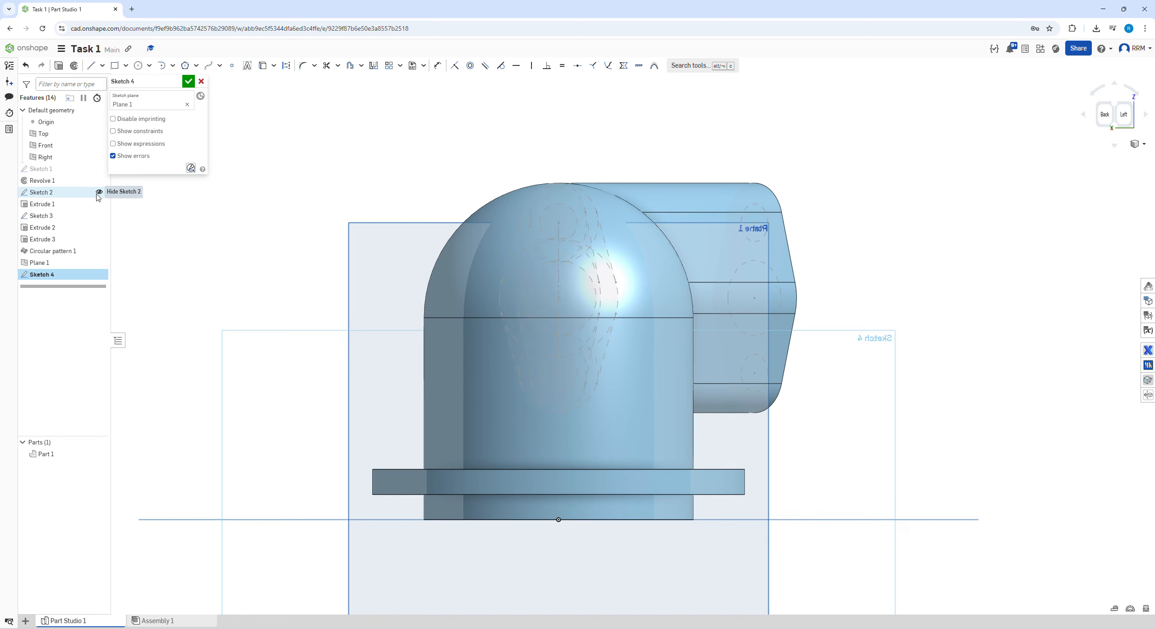
left_click(98, 216)
left_click(100, 193)
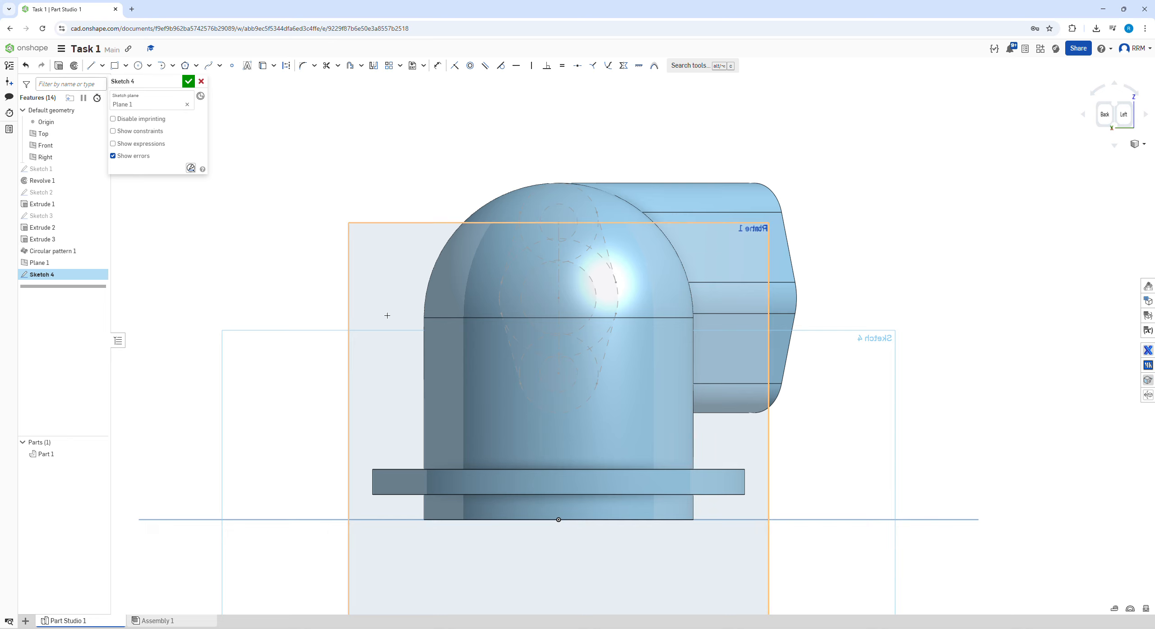
- Draw a construction line about 71 mm long, sloping slightly upward from the body's vertical centre axis out past the existing port
key("l")
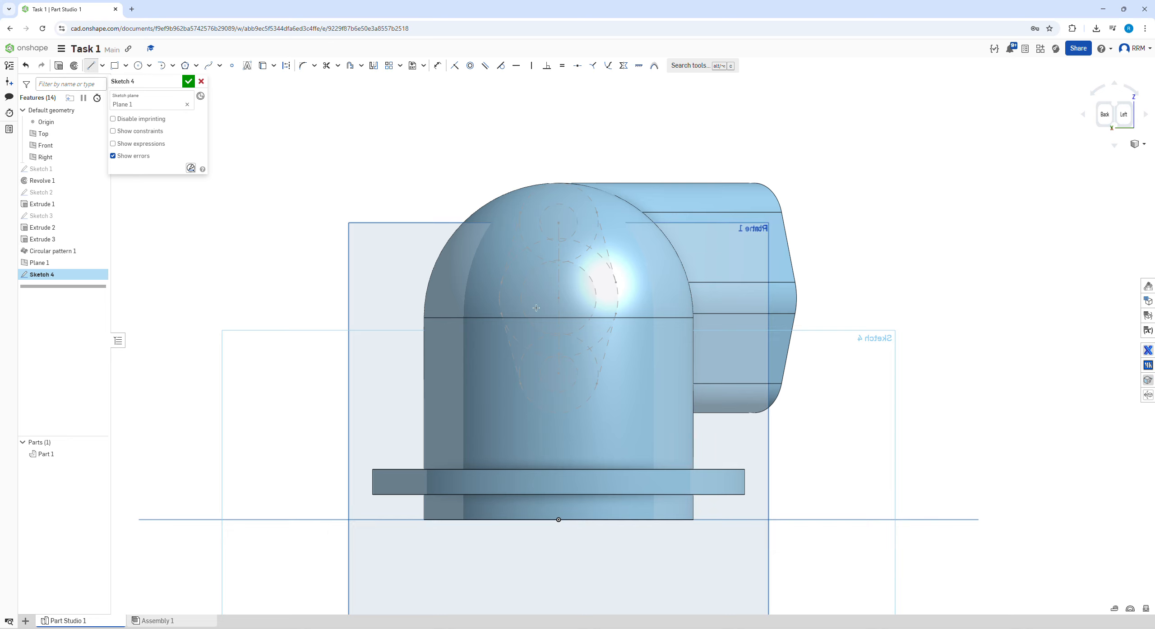
left_click(558, 281)
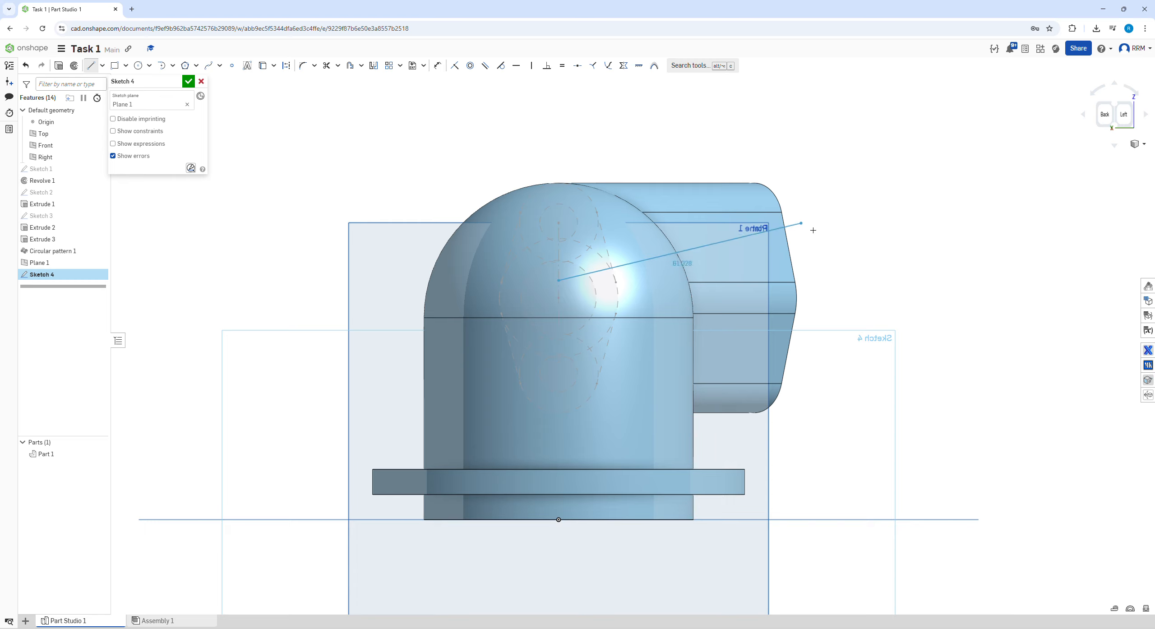
left_click(838, 237)
key("Escape")
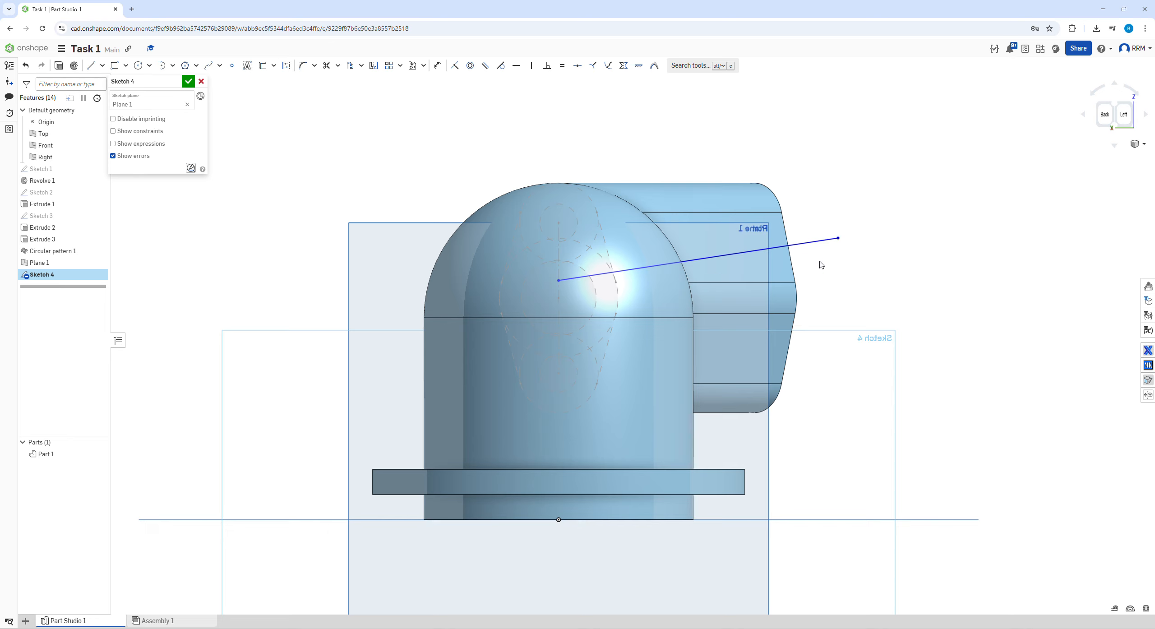
left_click(818, 242)
key("d")
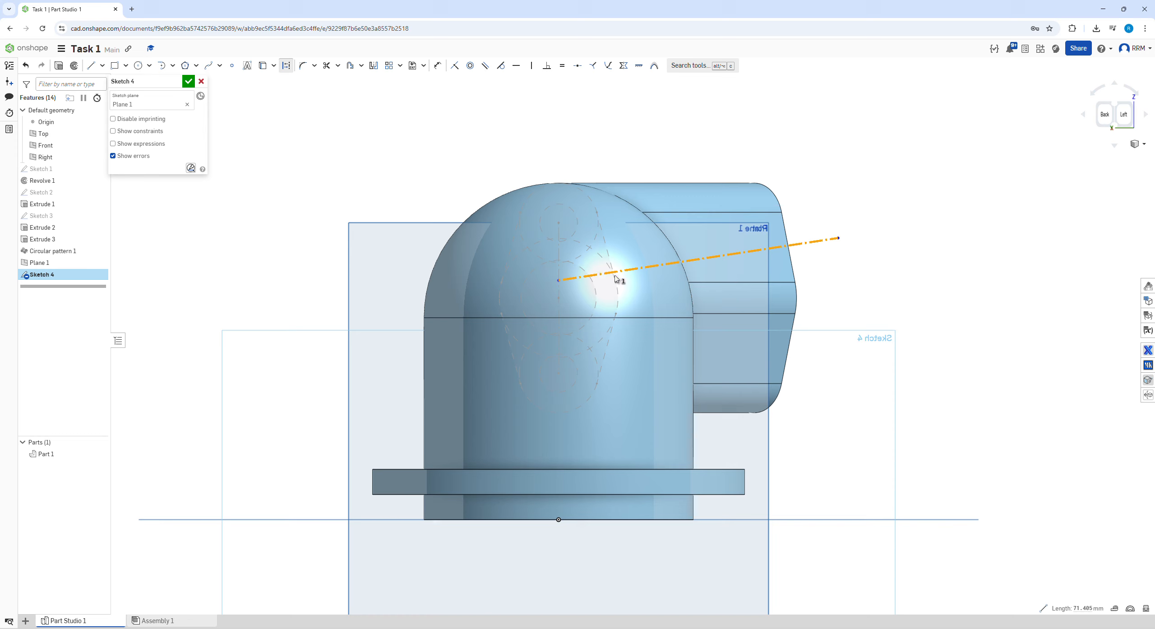
- Dimension the angle between the construction line and the horizontal edge at the dome's base as 6 degrees
left_click(631, 273)
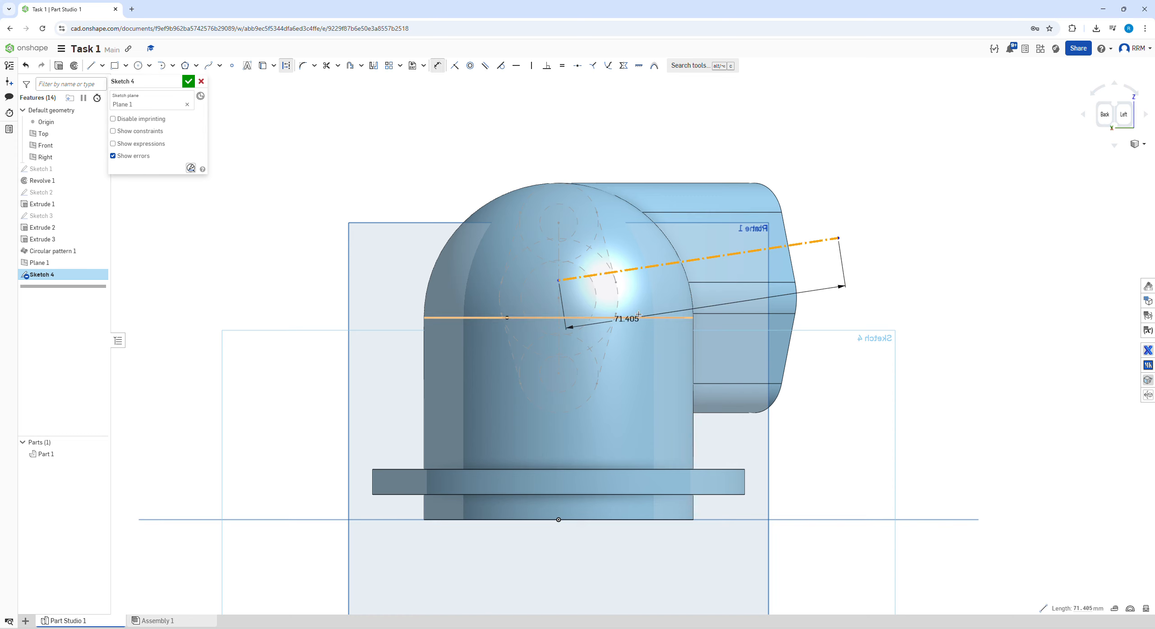
left_click(639, 317)
left_click(670, 299)
type("6")
key("Return")
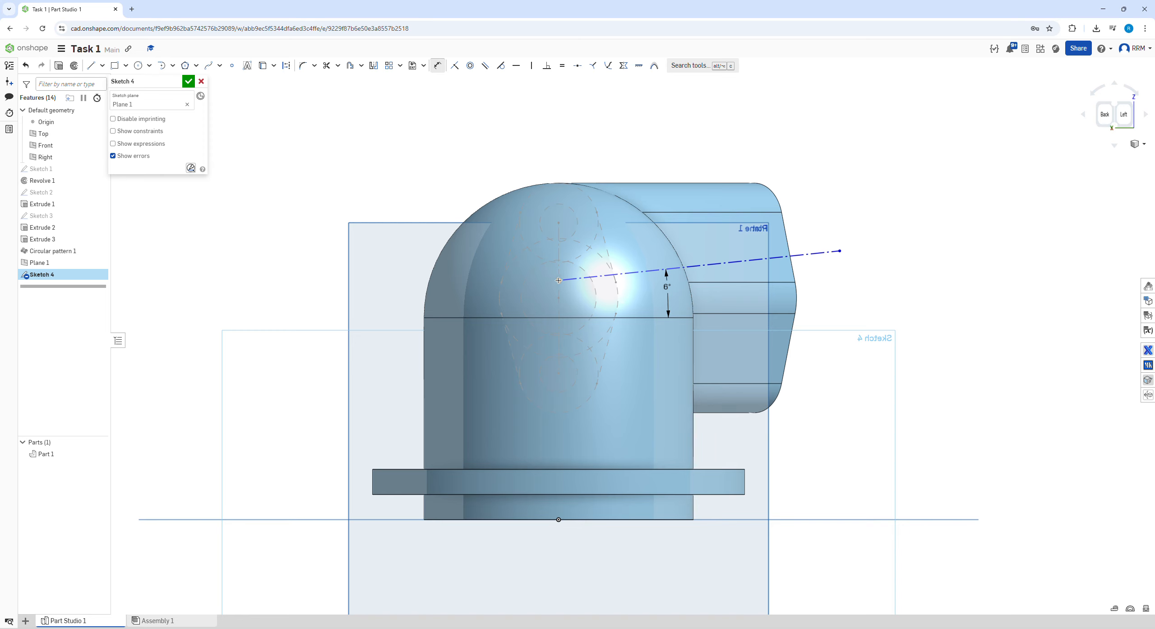
key("g")
left_click(126, 66)
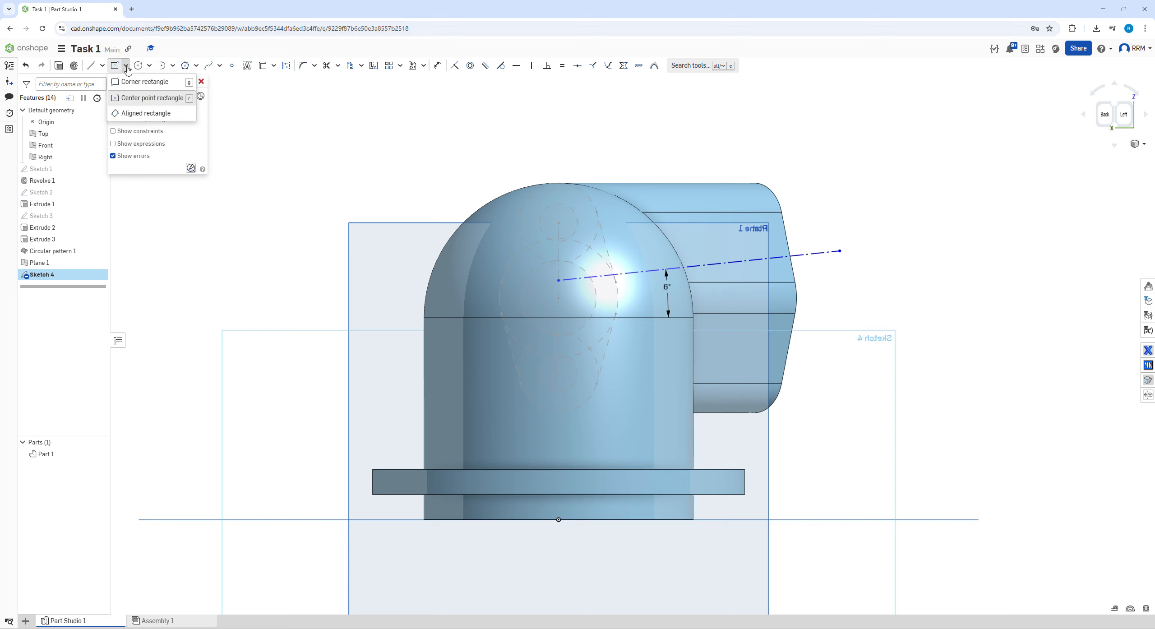
left_click(133, 113)
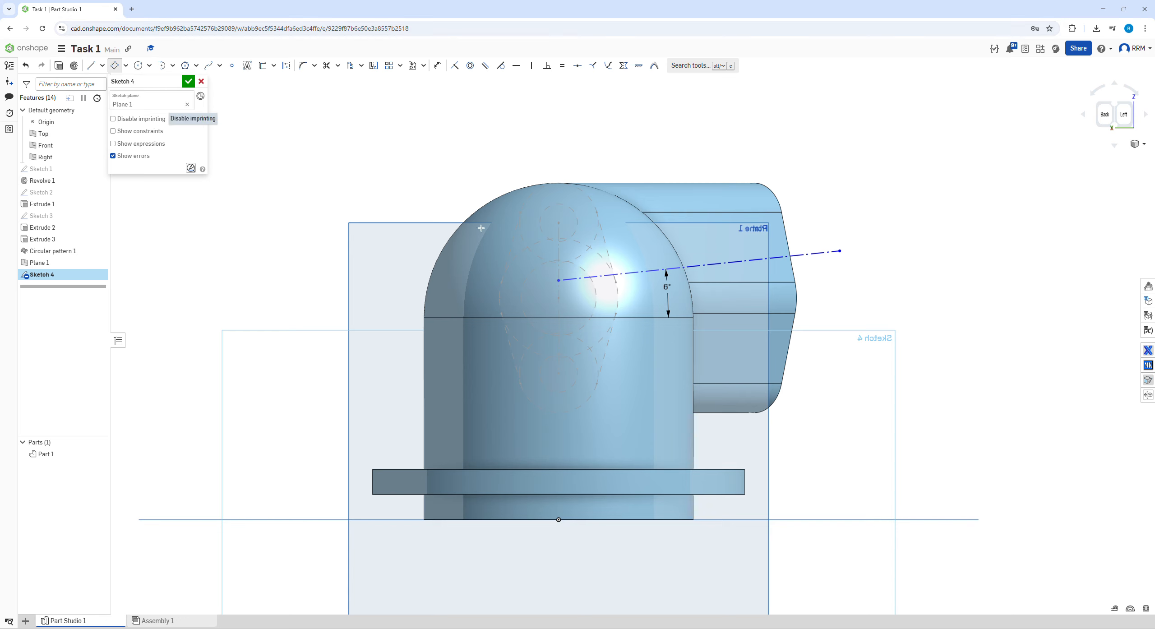
left_click(559, 280)
left_click(699, 265)
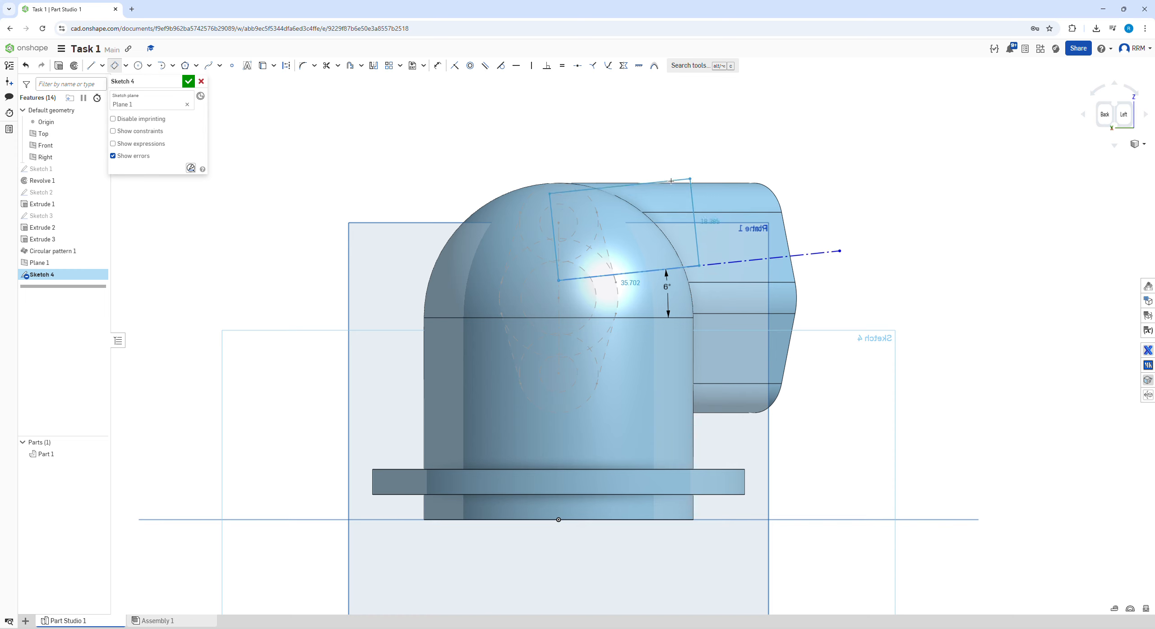
key("Escape")
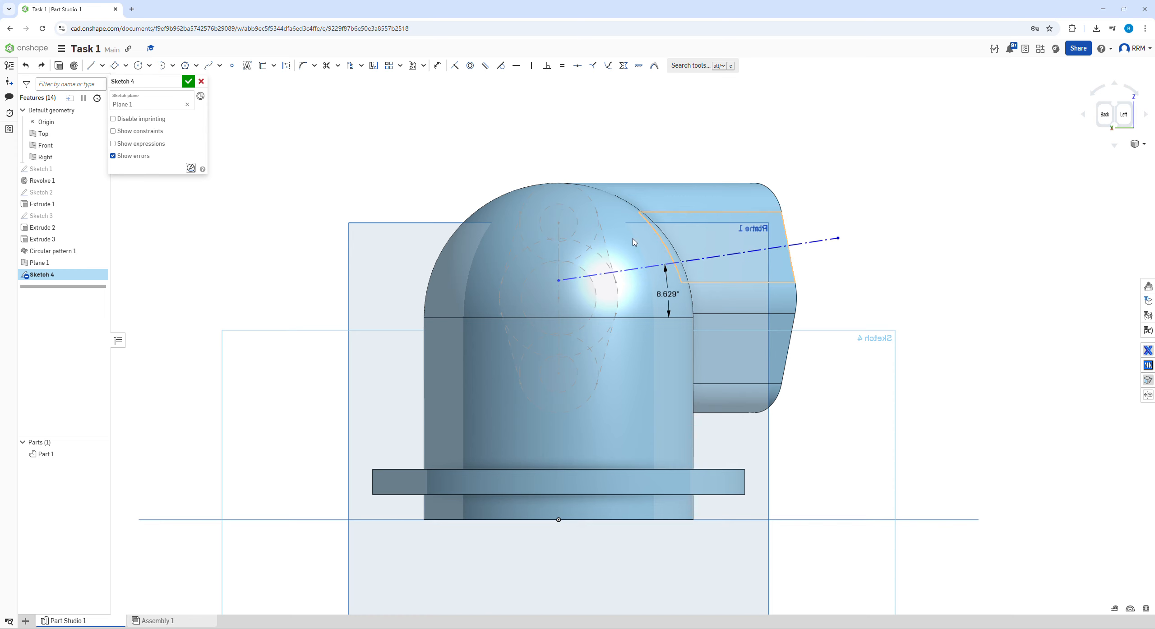
- Draw an aligned rectangle about 47 by 26 mm above the construction line, with its base starting at the line's inner end
left_click(114, 66)
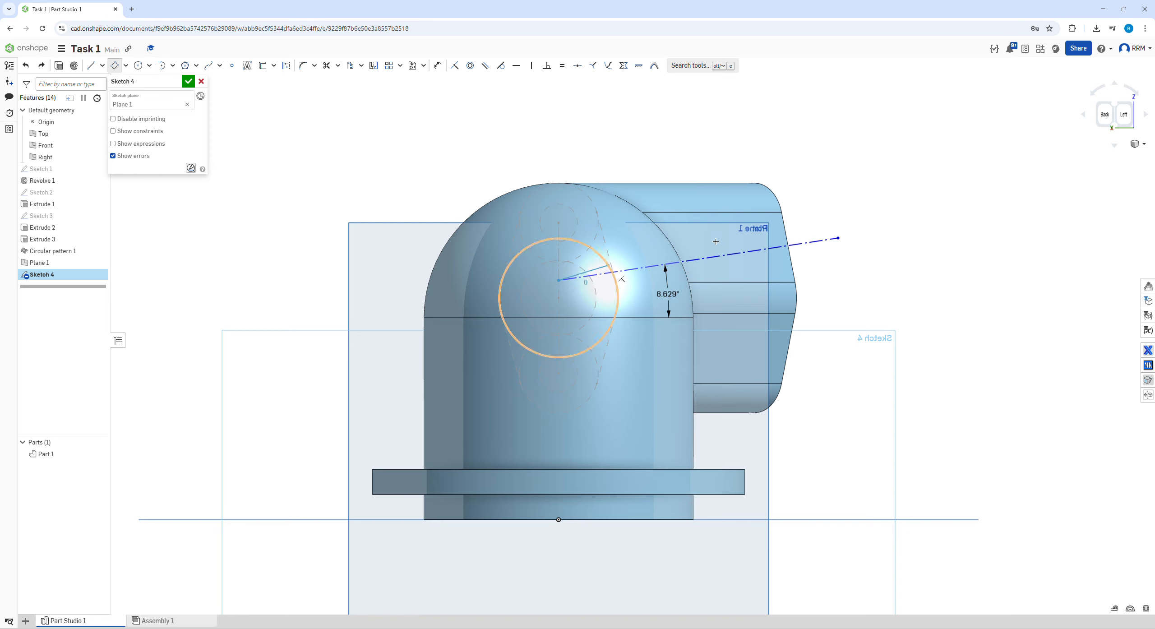
left_click(743, 254)
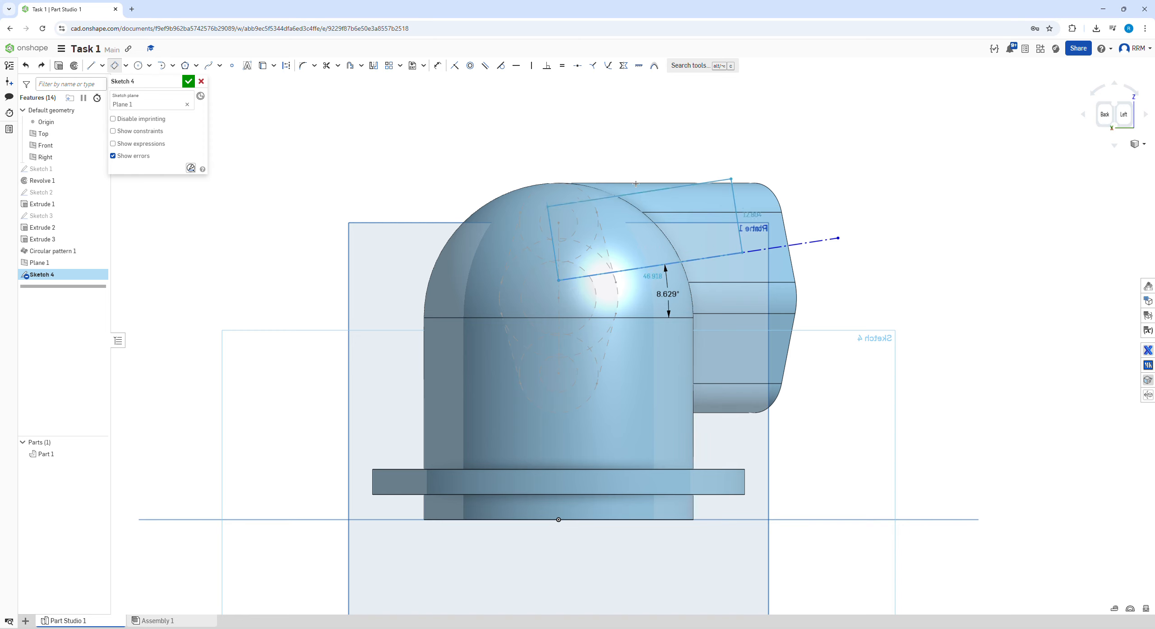
left_click(733, 151)
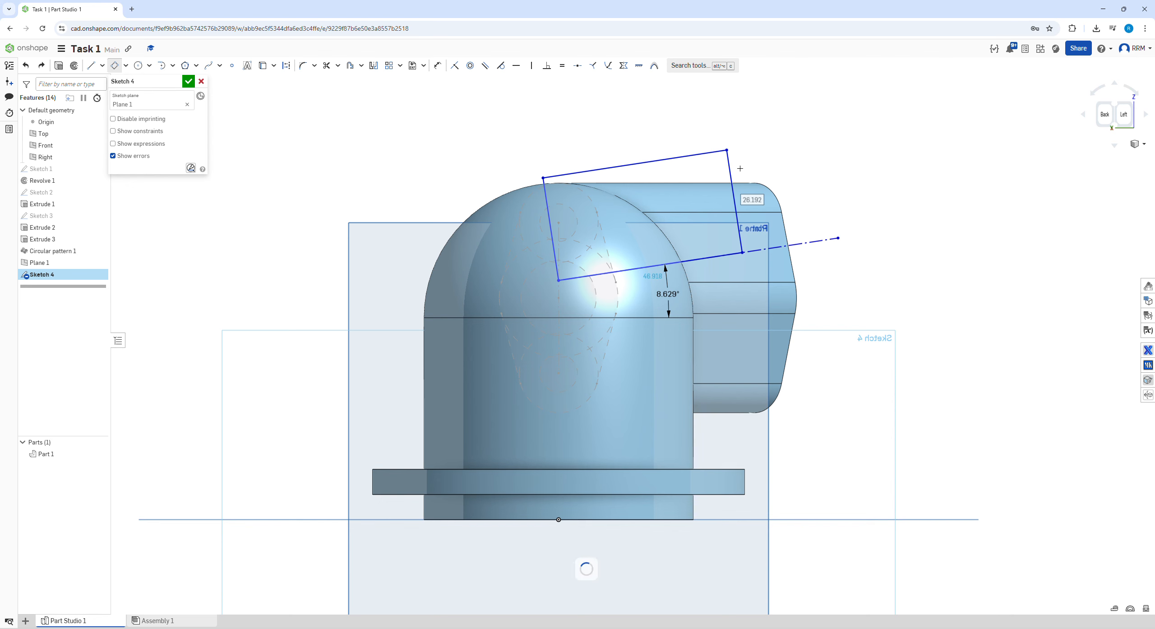
key("Escape")
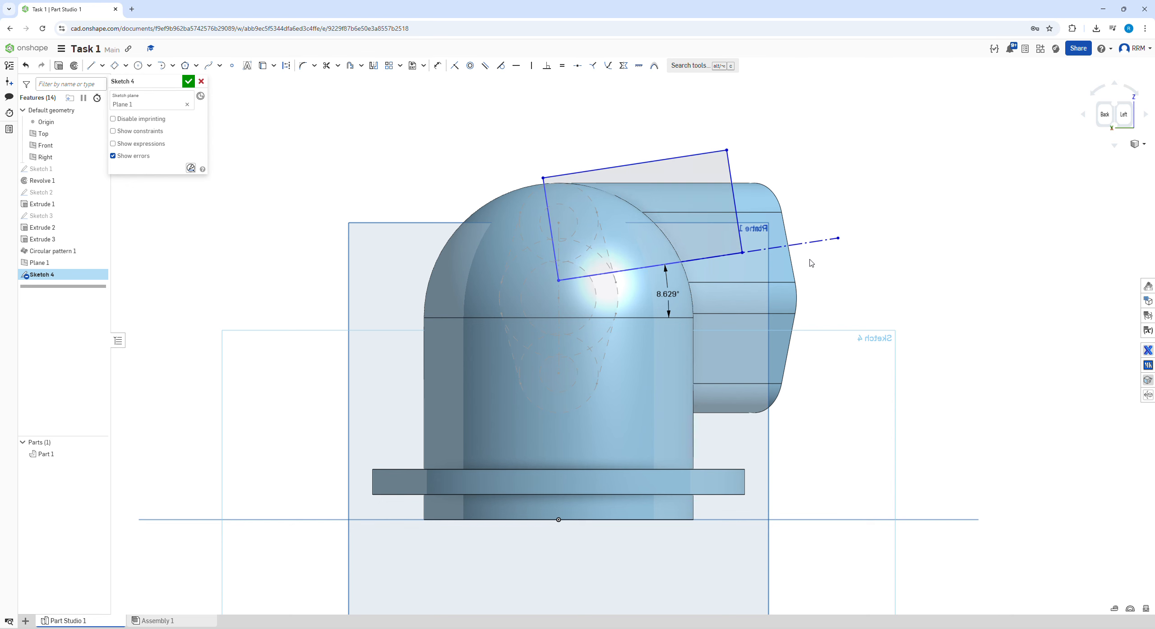
- Check the drawing and set the vertical distance from the origin to the rectangle's outer lower corner to 60 mm
key("alt+Tab")
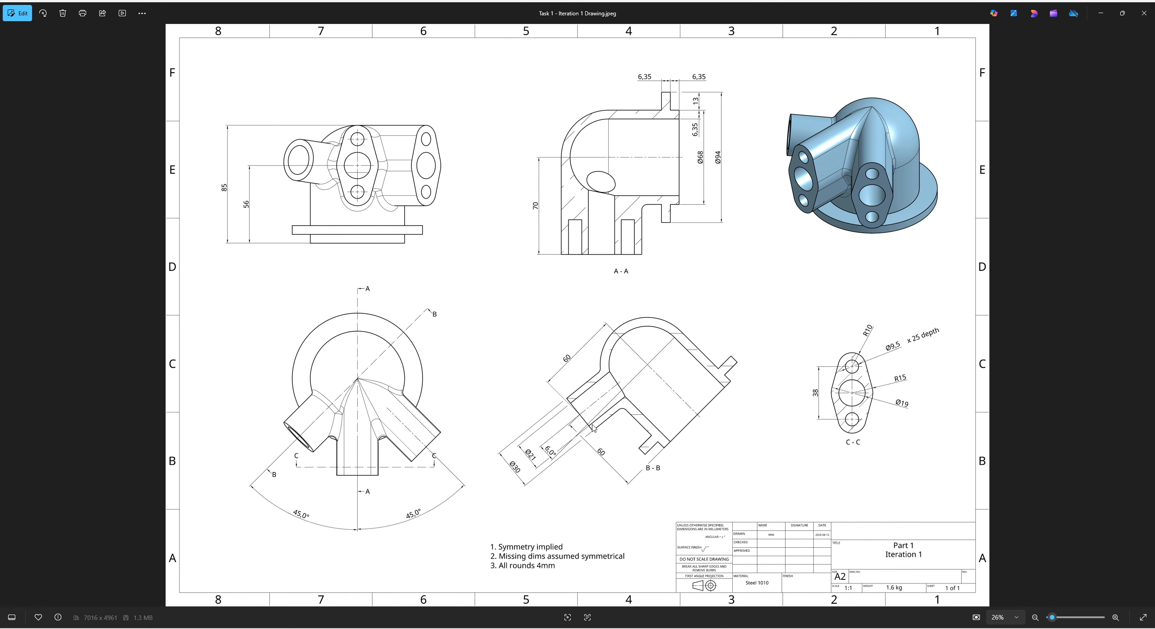
key("alt+Tab")
key("u")
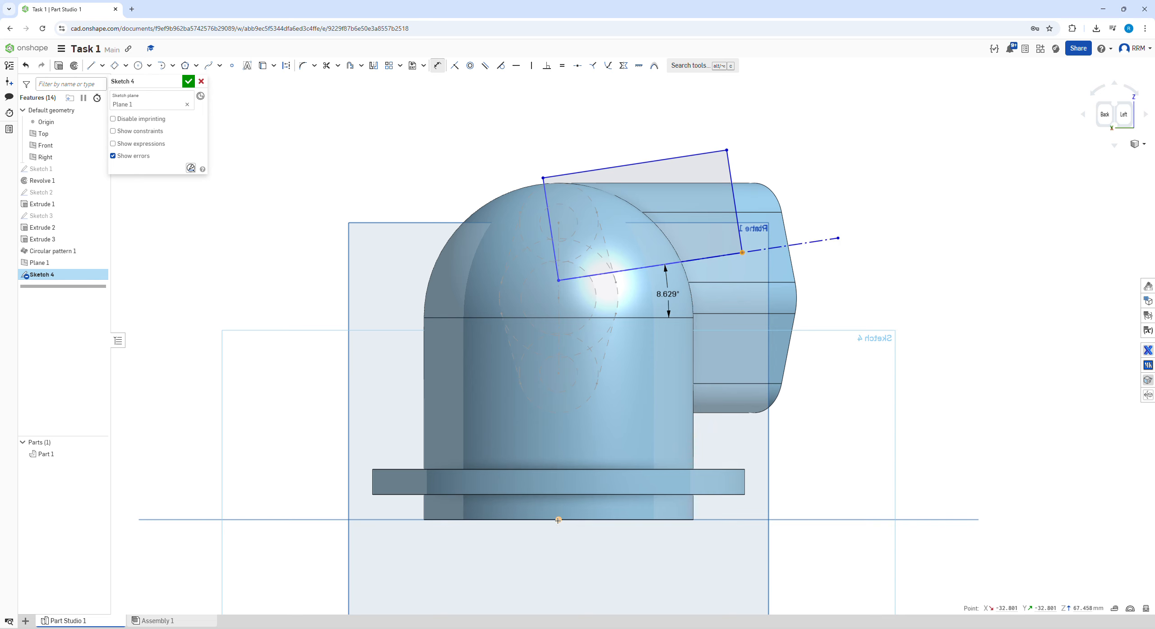
left_click(561, 520)
left_click(845, 432)
type("6")
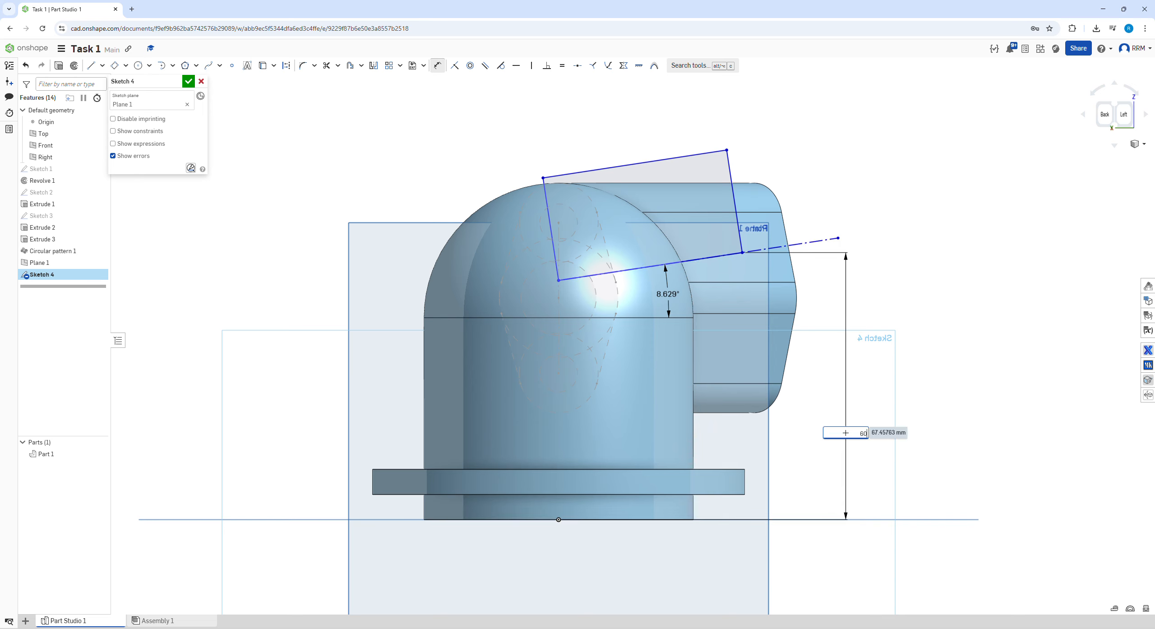
type("0")
key("Return")
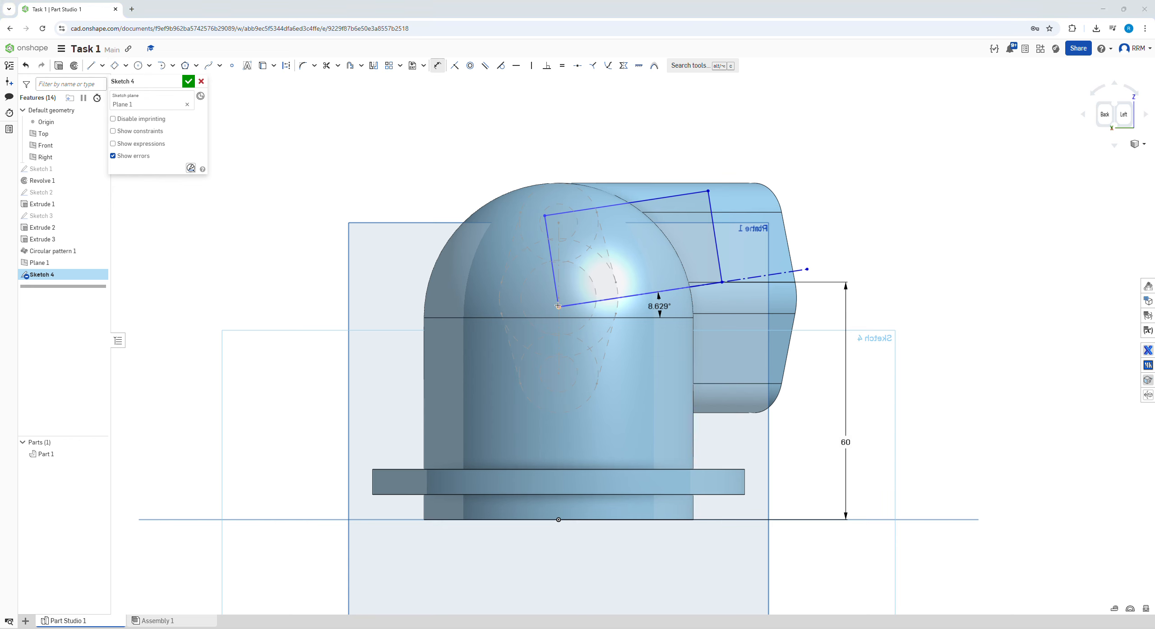
- Check the drawing and set the horizontal distance between the rectangle's inner and outer lower corners to 60 mm
key("alt+Tab")
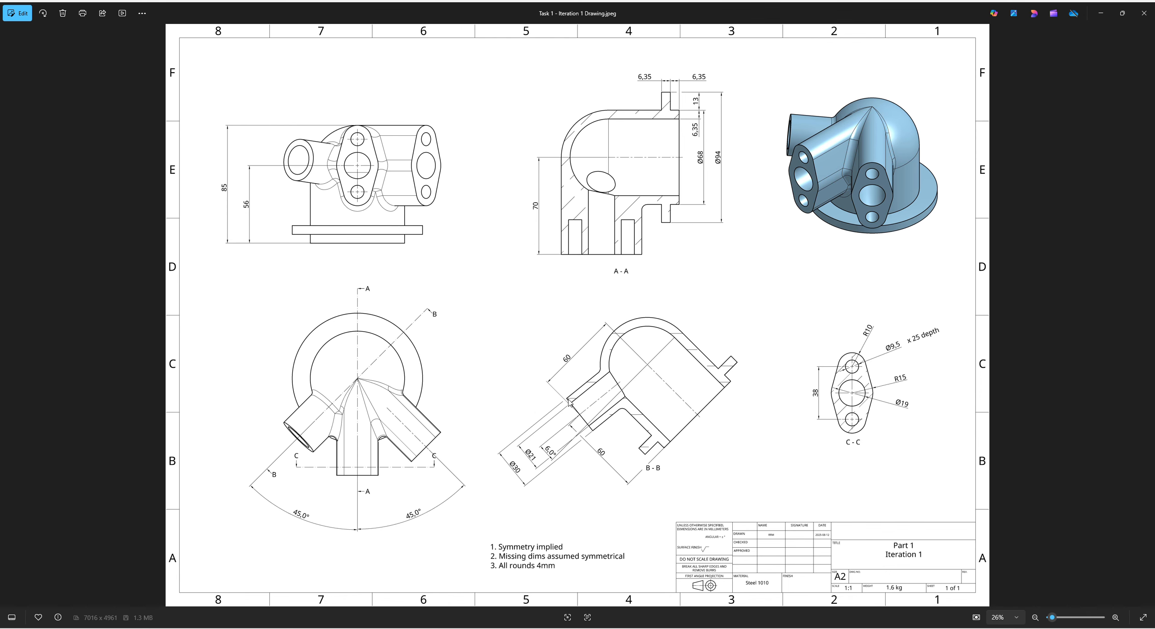
key("alt+Tab")
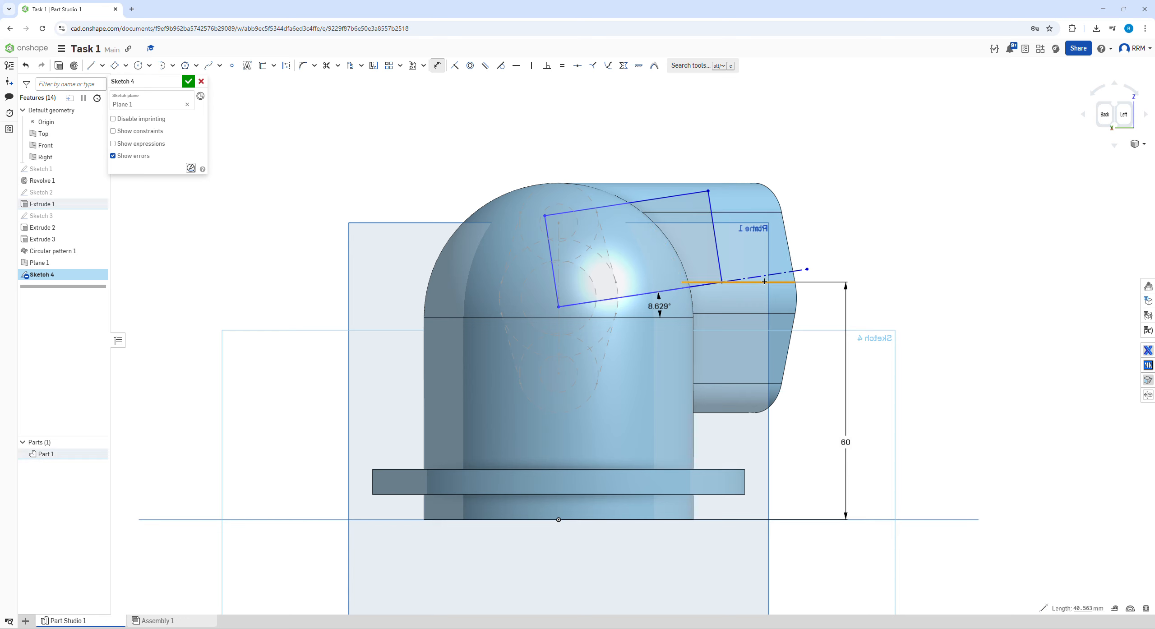
key("d")
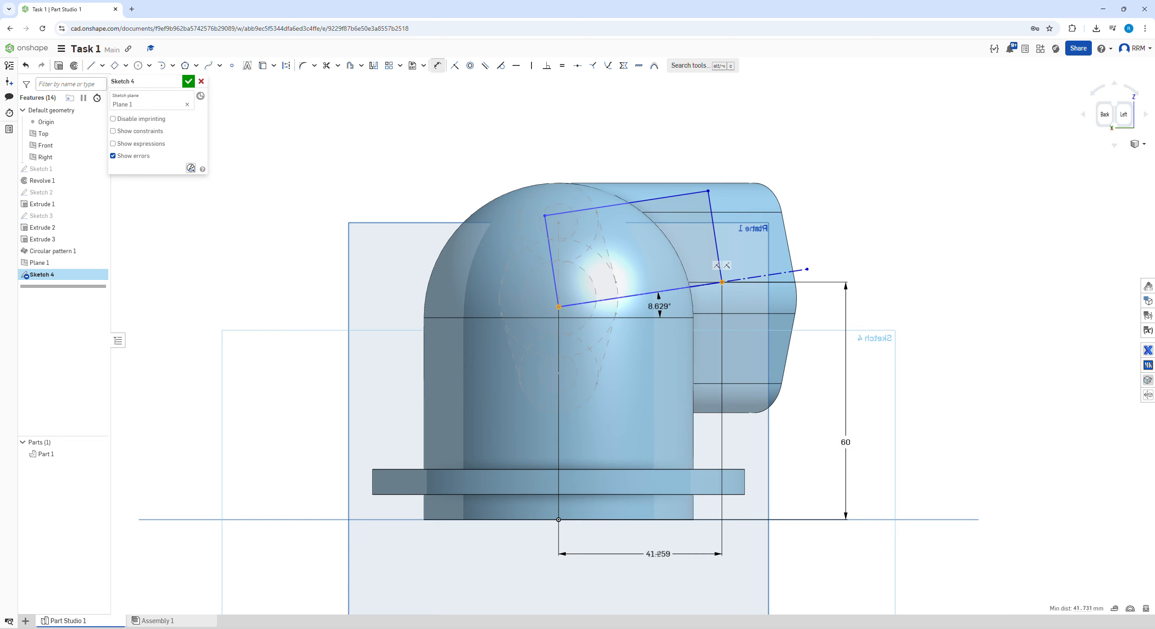
left_click(666, 553)
type("60")
key("Return")
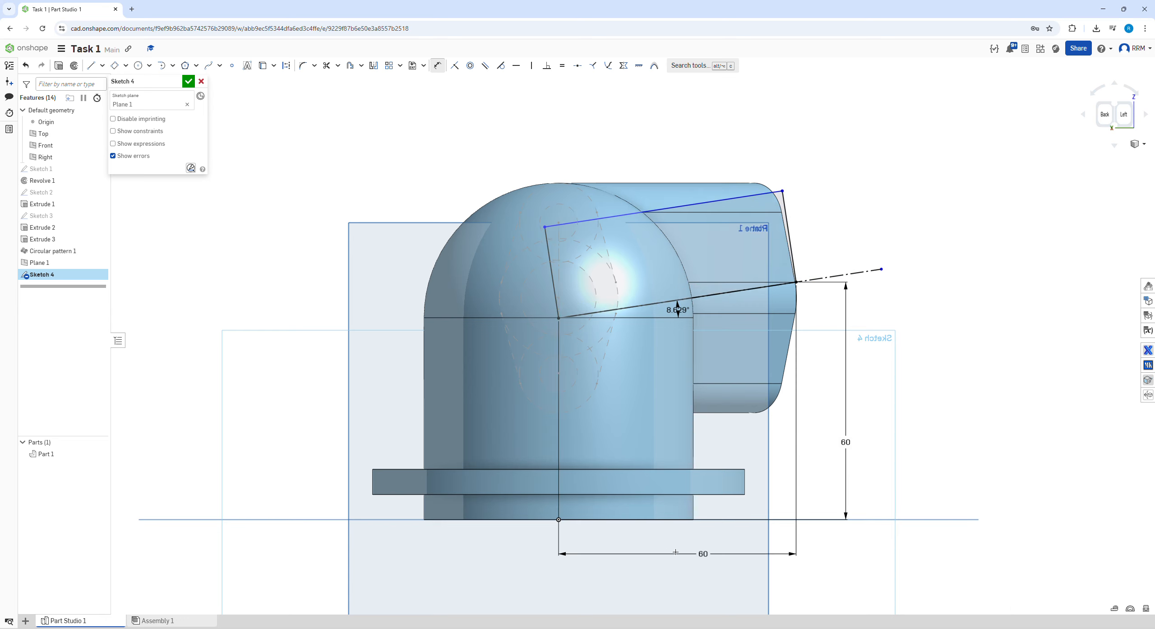
key("Escape")
- Raise the rectangle's outer upper corner slightly and pull the construction line's free end back to the outer lower corner
mouse_move(783, 189)
left_mouse_down()
mouse_move(754, 145)
mouse_move(782, 185)
left_mouse_up()
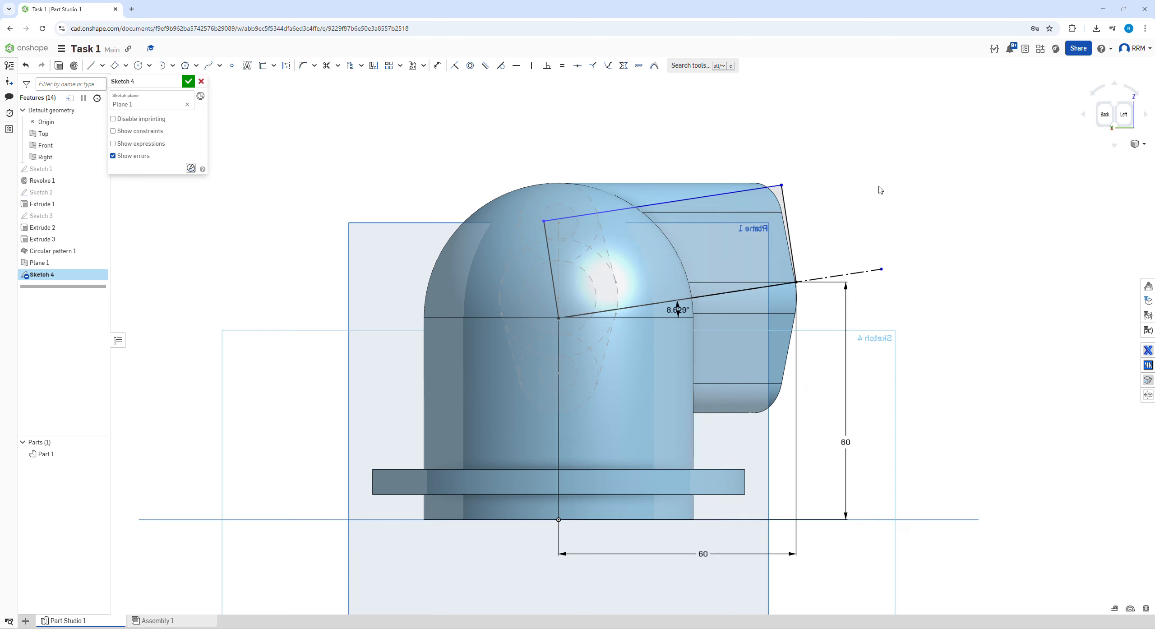
left_click_drag(852, 274, 802, 281)
- Check the angled port's dimensions in section B-B of the drawing and dimension the rectangle's outer short side as 15 mm
key("alt+Tab")
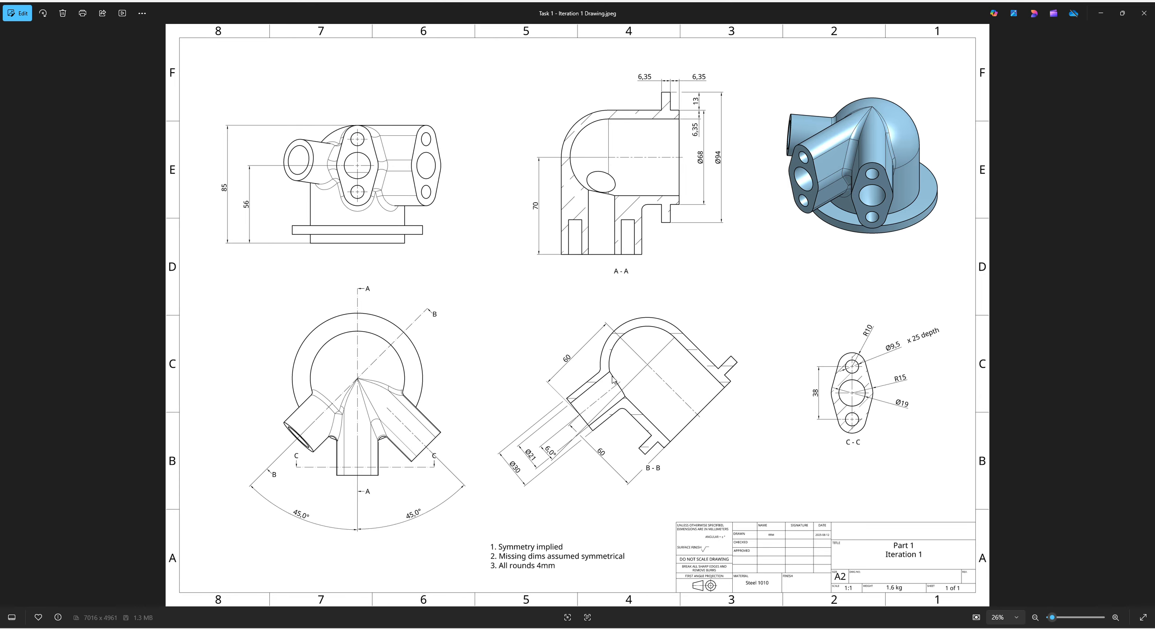
key("alt+Tab")
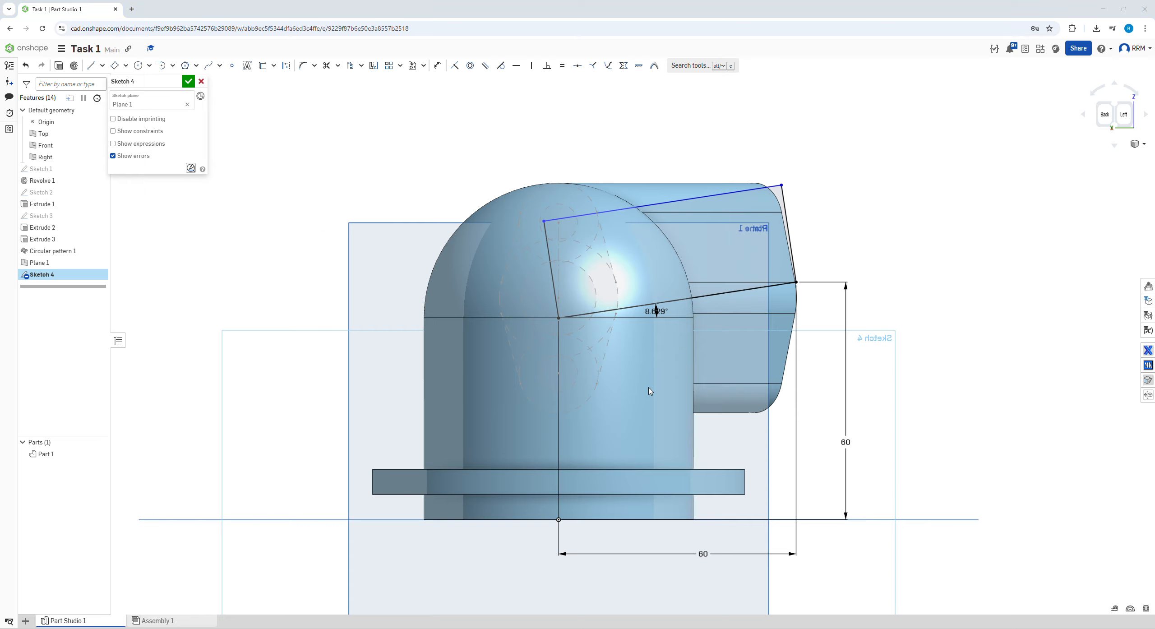
key("alt+Tab")
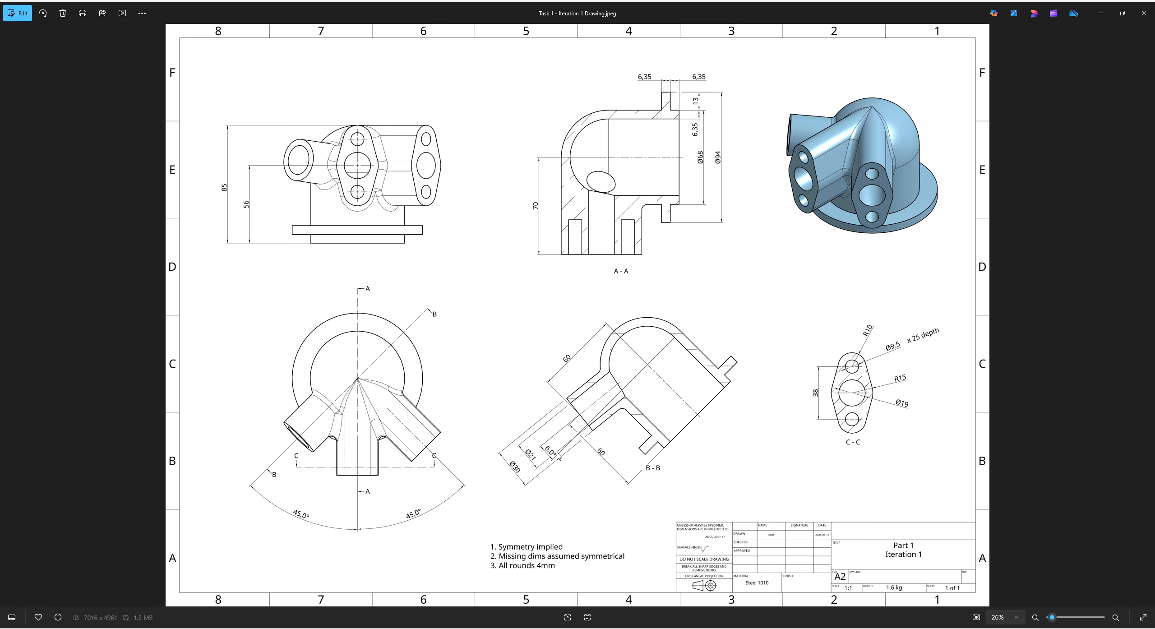
key("alt+Tab")
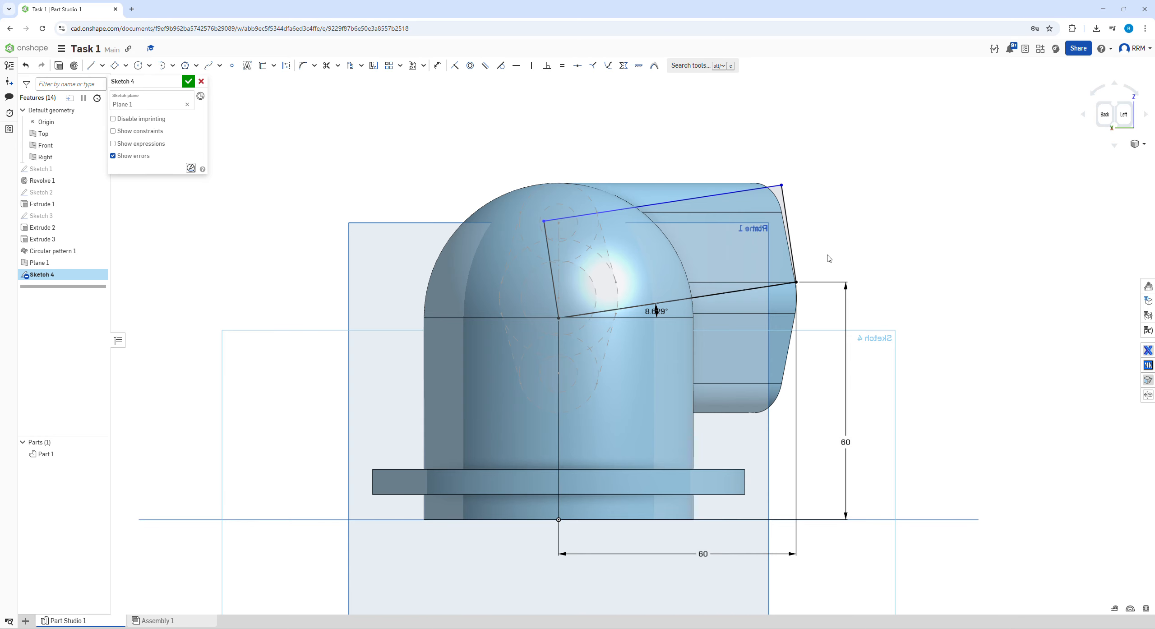
left_click(789, 233)
left_click(834, 225)
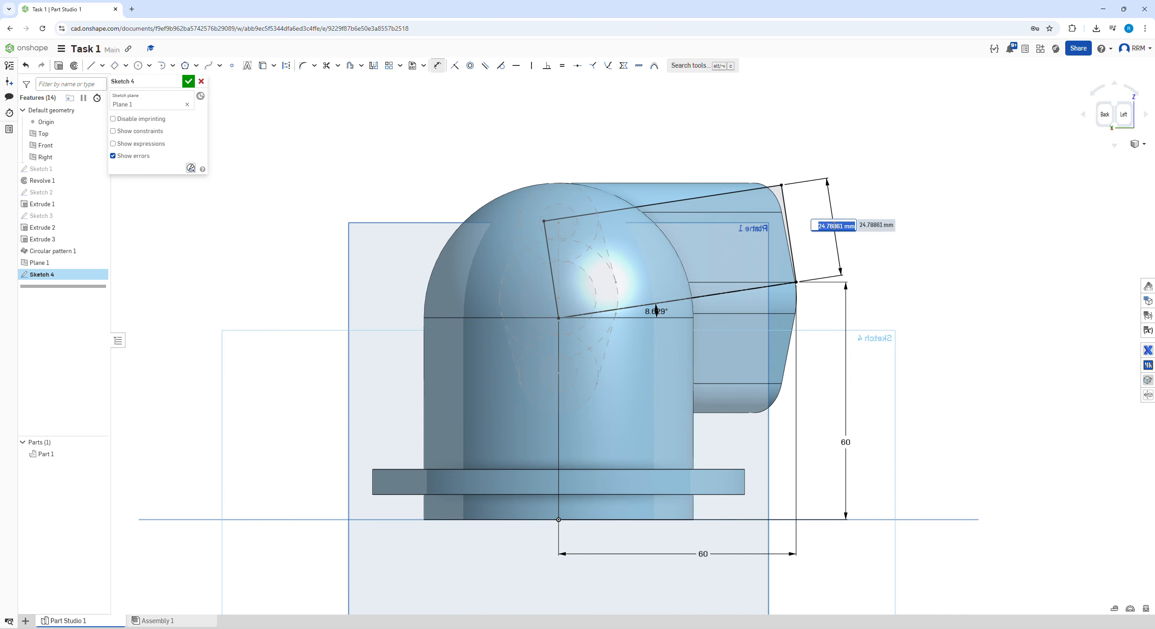
type("15")
key("Return")
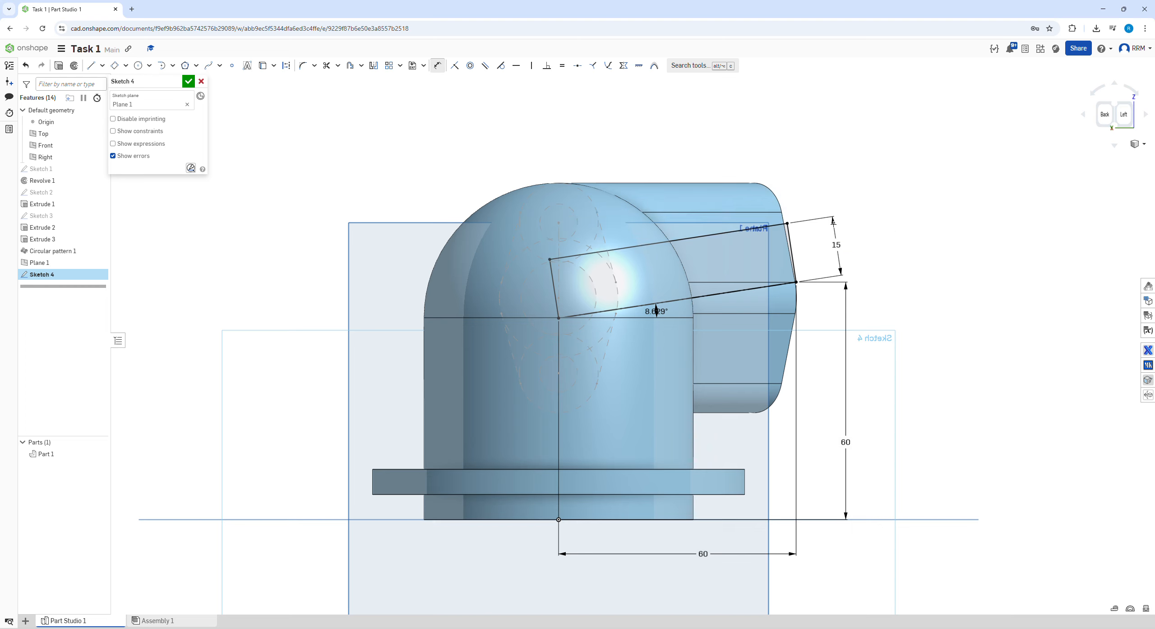
- Revolve the rectangle on the angled plane fully around its lower long edge, adding the round angled port to the part
left_click(72, 66)
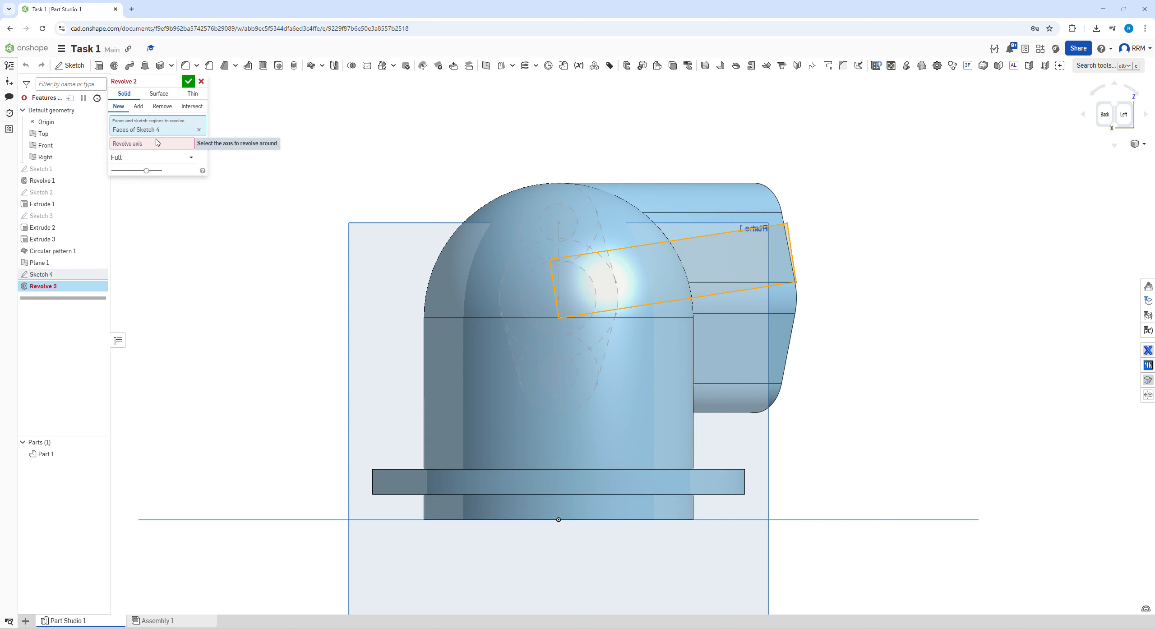
left_click(733, 296)
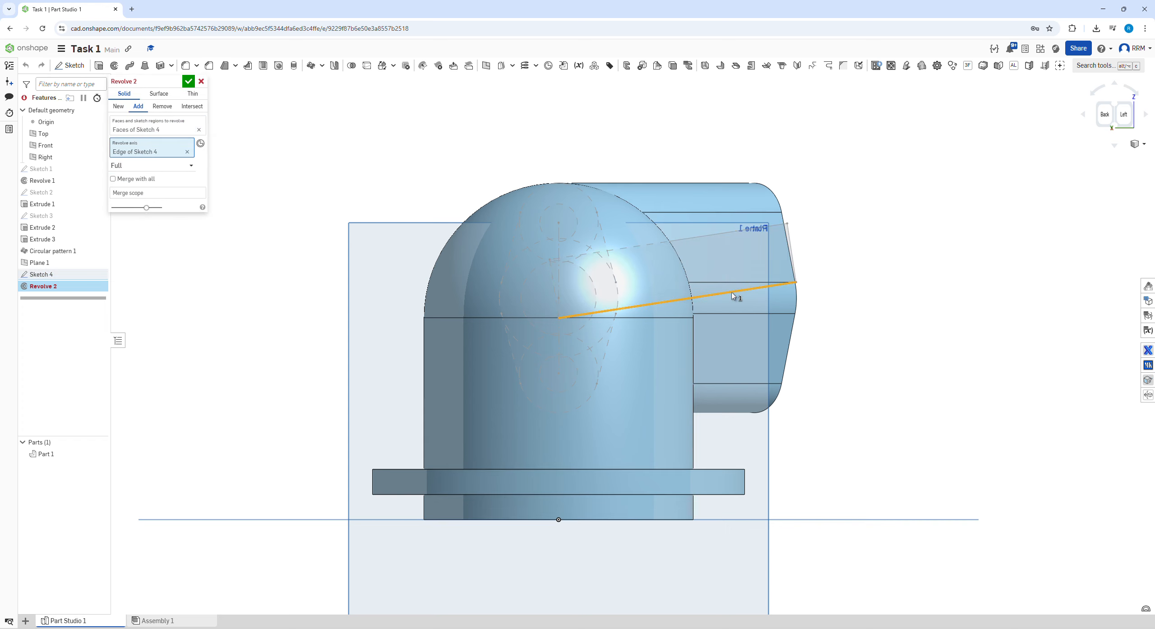
left_click(188, 82)
- Sketch a 21 mm diameter circle on the round port's end face, concentric with its edge, after checking the bore on the drawing
scroll(496, 221, "down", 2)
right_click_drag(531, 231, 388, 260)
left_click(652, 283)
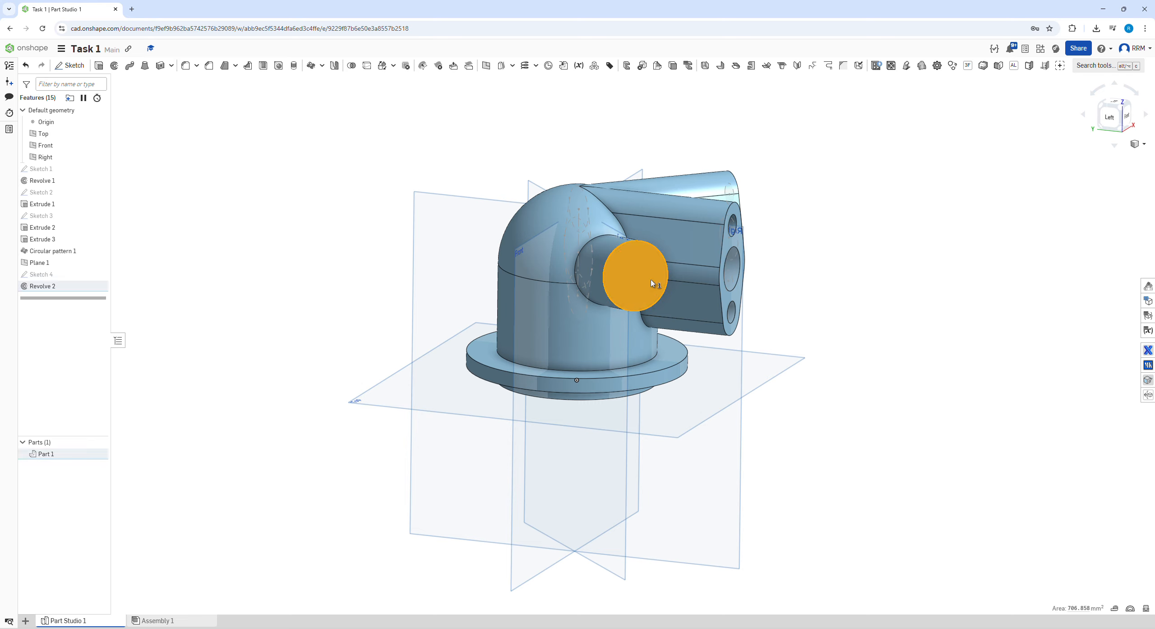
key("s")
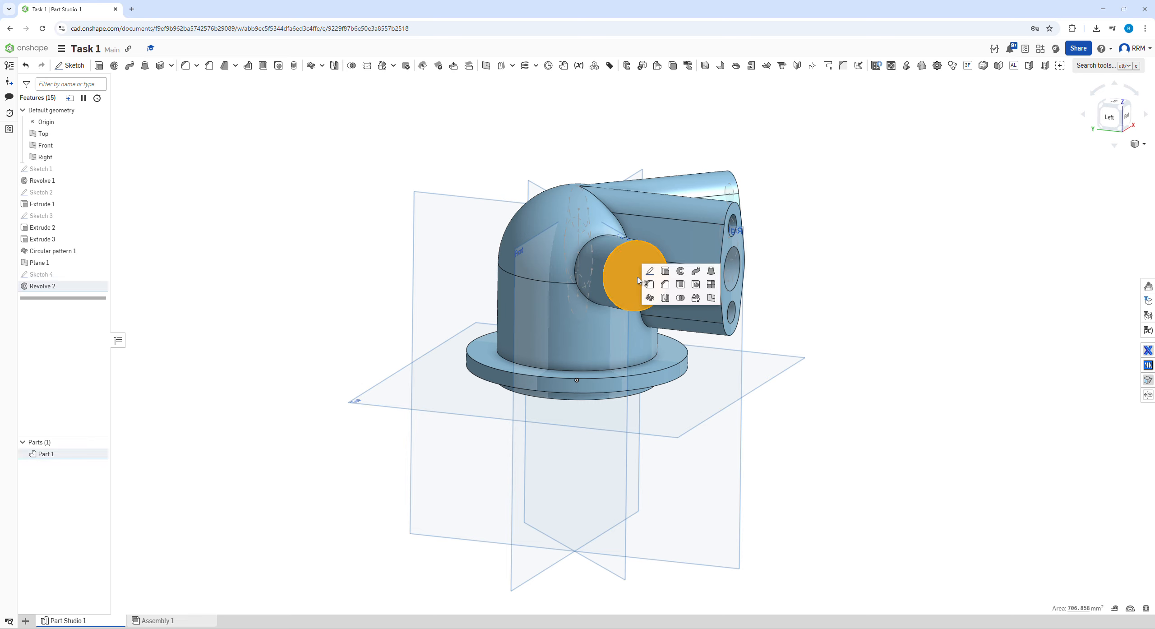
left_click(651, 271)
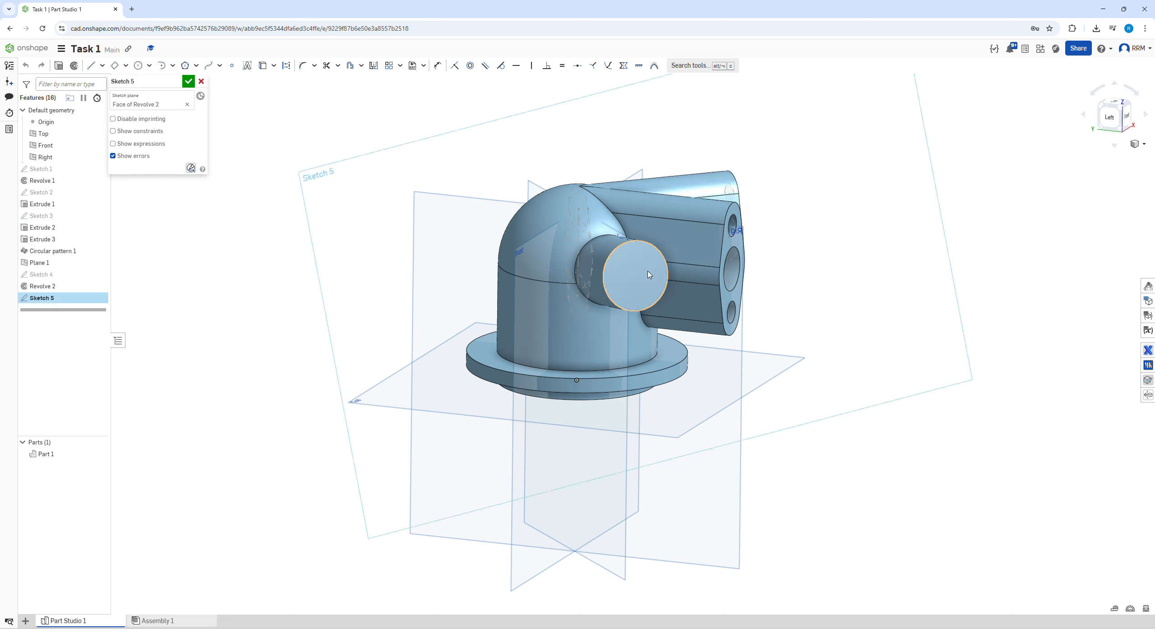
left_click(636, 277)
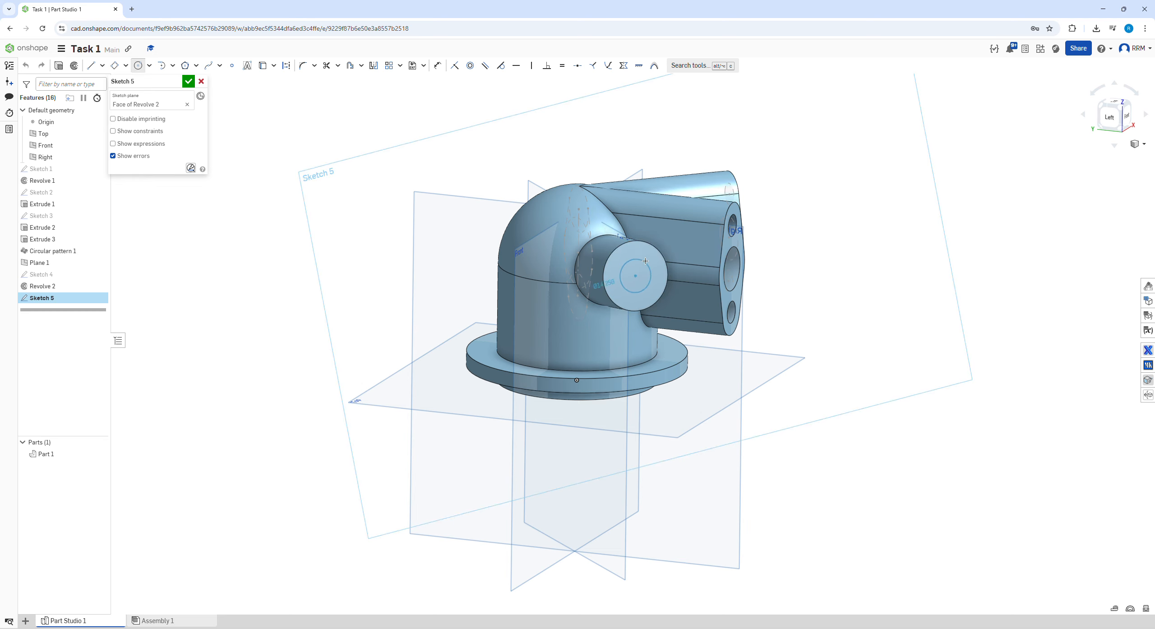
key("alt+Tab")
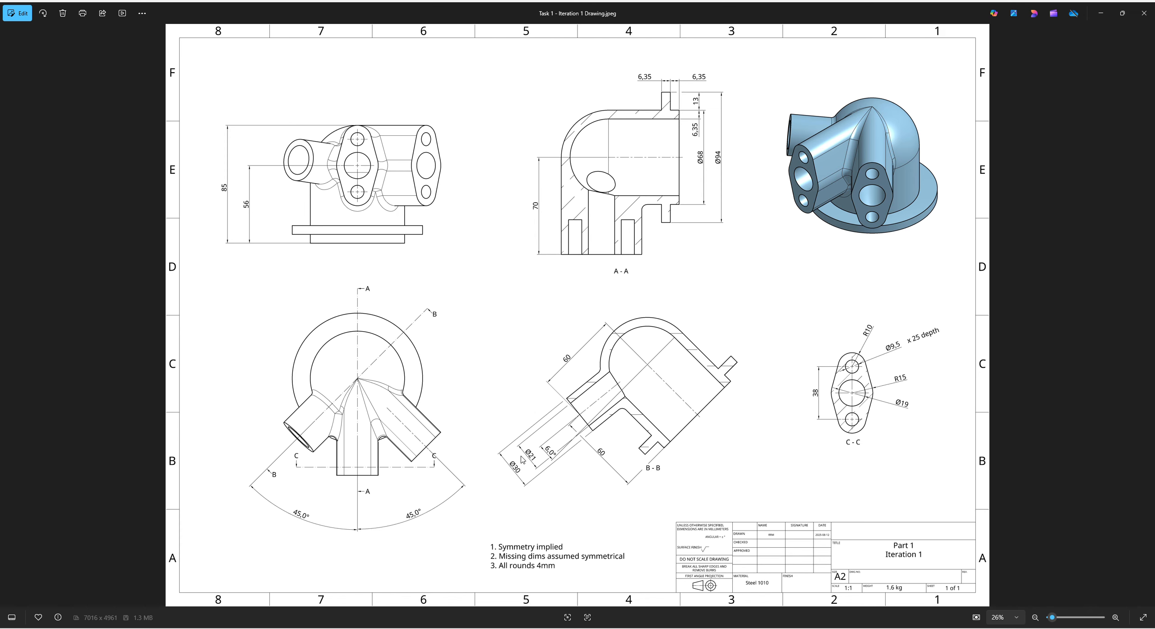
key("alt+Tab")
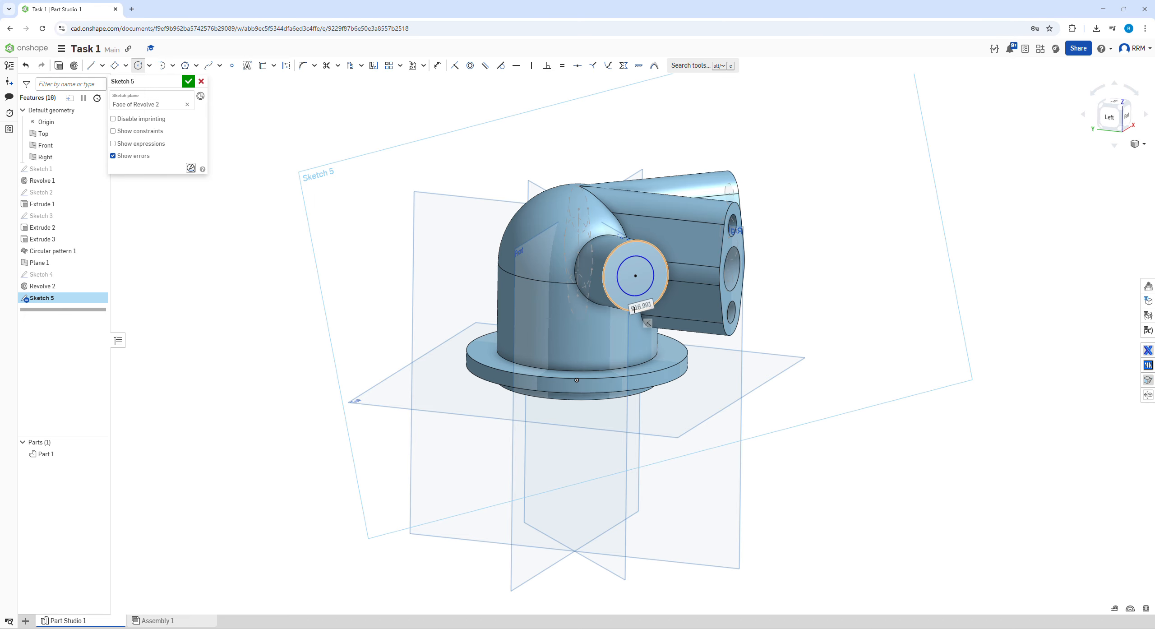
type("21")
key("Return")
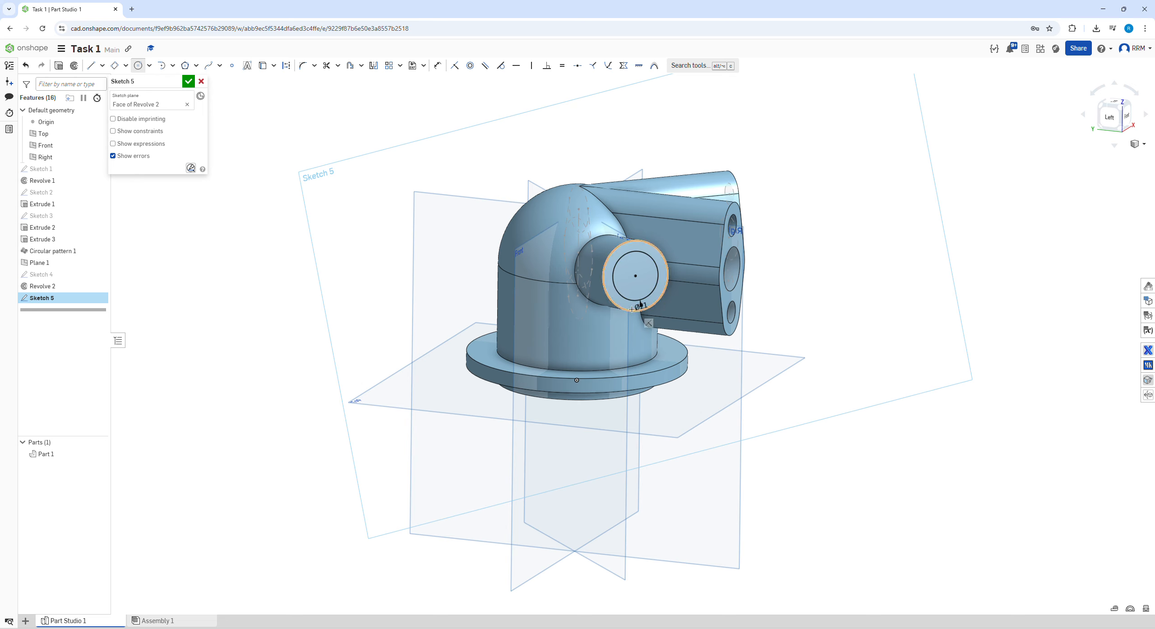
key("Return")
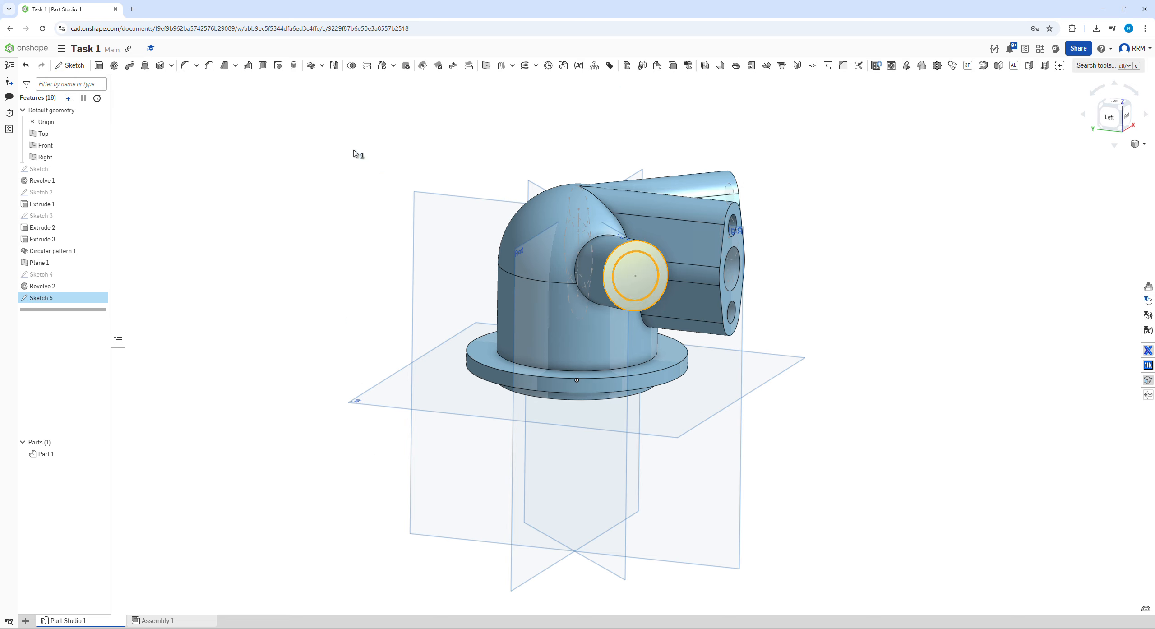
- Cut the 21 mm circle into the round angled port with a blind Extrude set to remove material
key("shift+e")
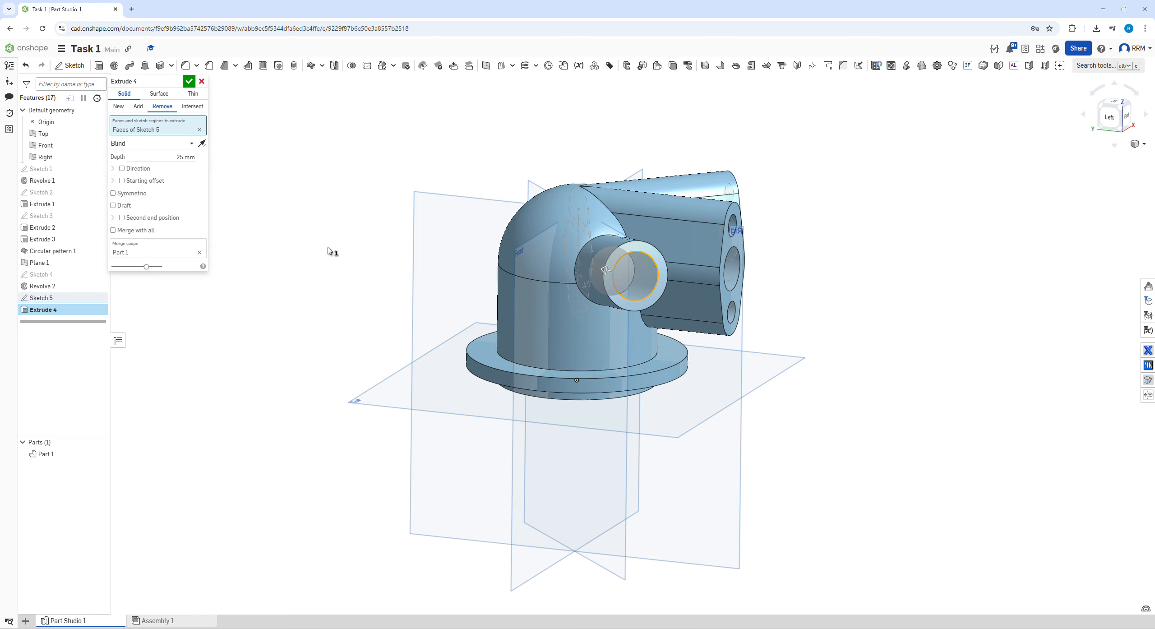
right_click_drag(287, 199, 313, 199)
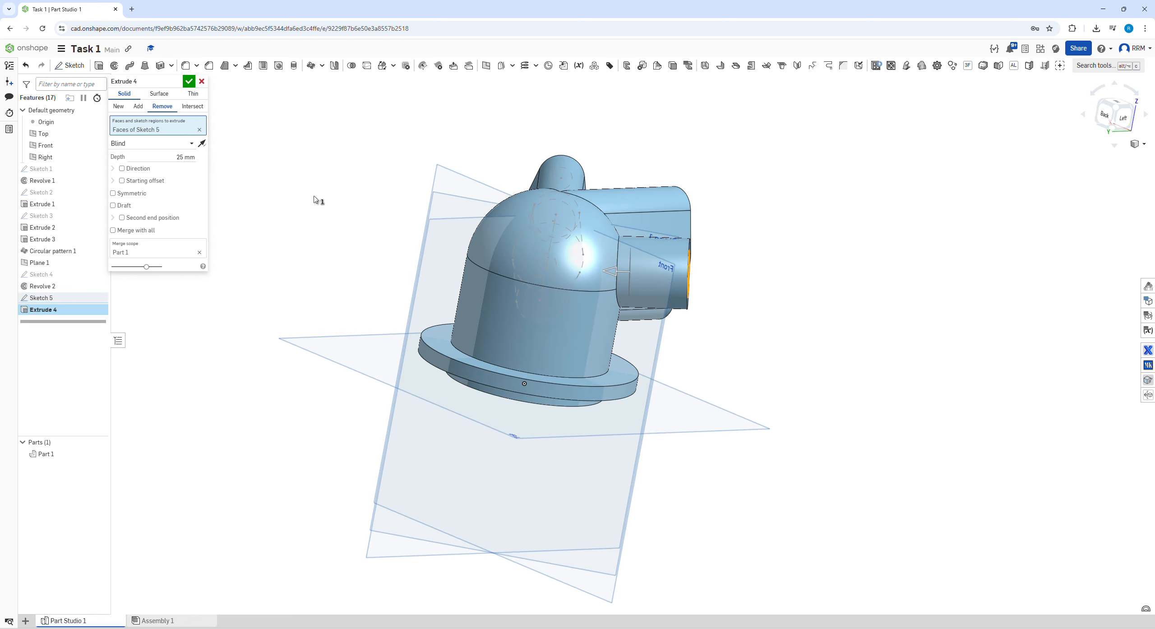
left_click(185, 157)
left_click(184, 82)
- Show Sketch 1, the main body's profile, in the model
right_click_drag(291, 155, 374, 232)
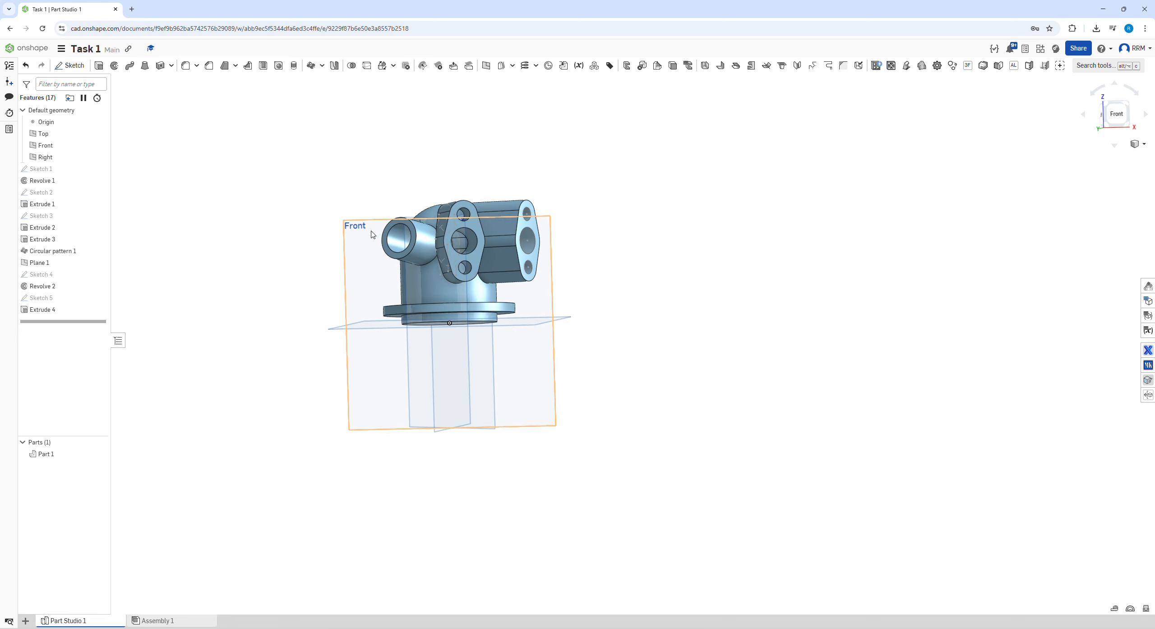
right_click_drag(466, 221, 293, 225)
scroll(447, 212, "up", 5)
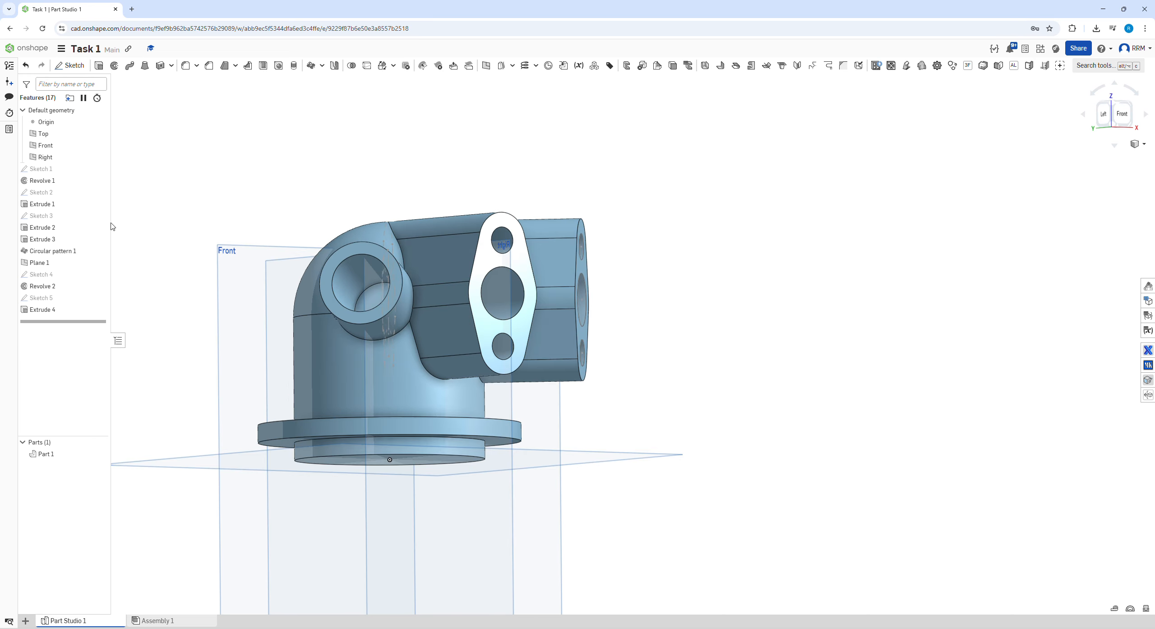
left_click(99, 169)
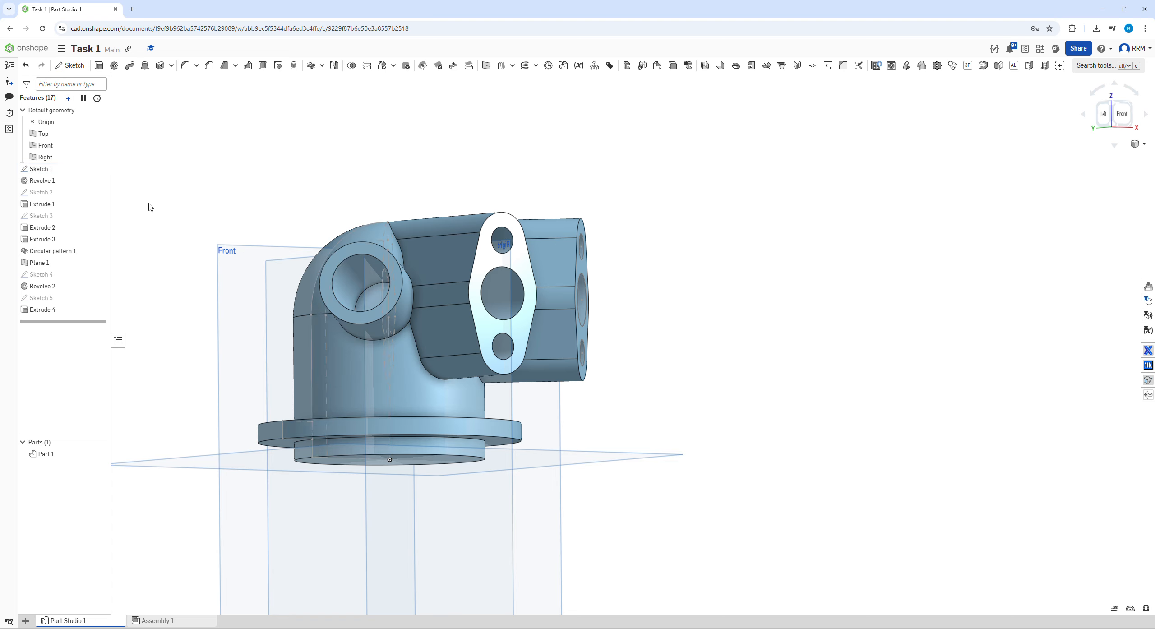
- Try to revolve all regions of Sketch 1 around its vertical centre edge as a material removal
scroll(150, 207, "down", 3)
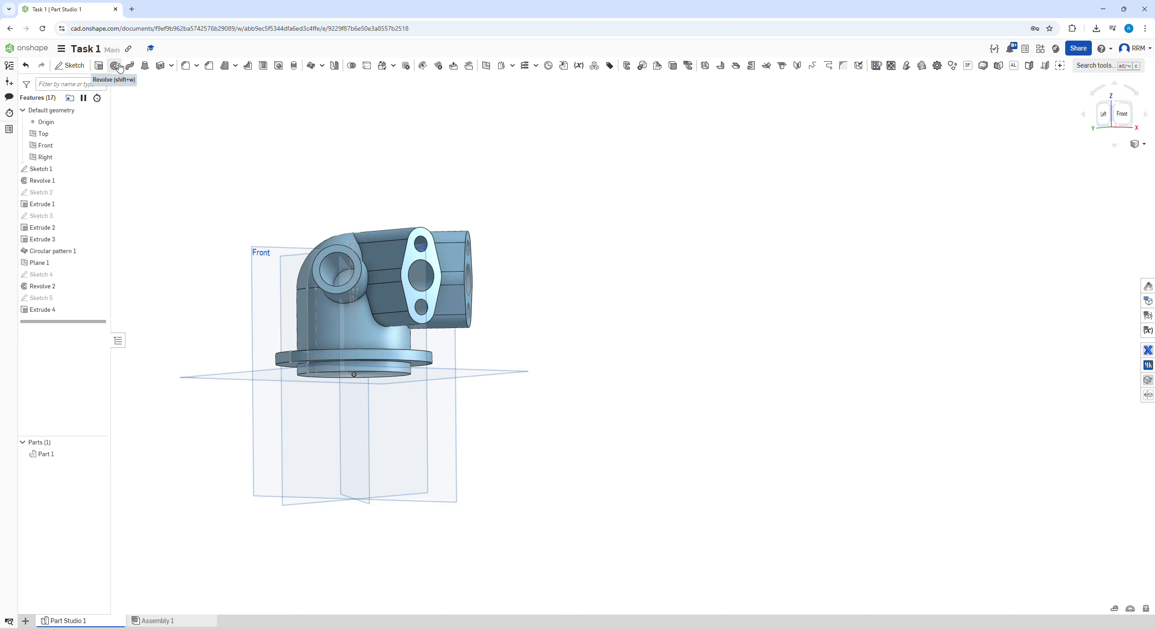
left_click(116, 66)
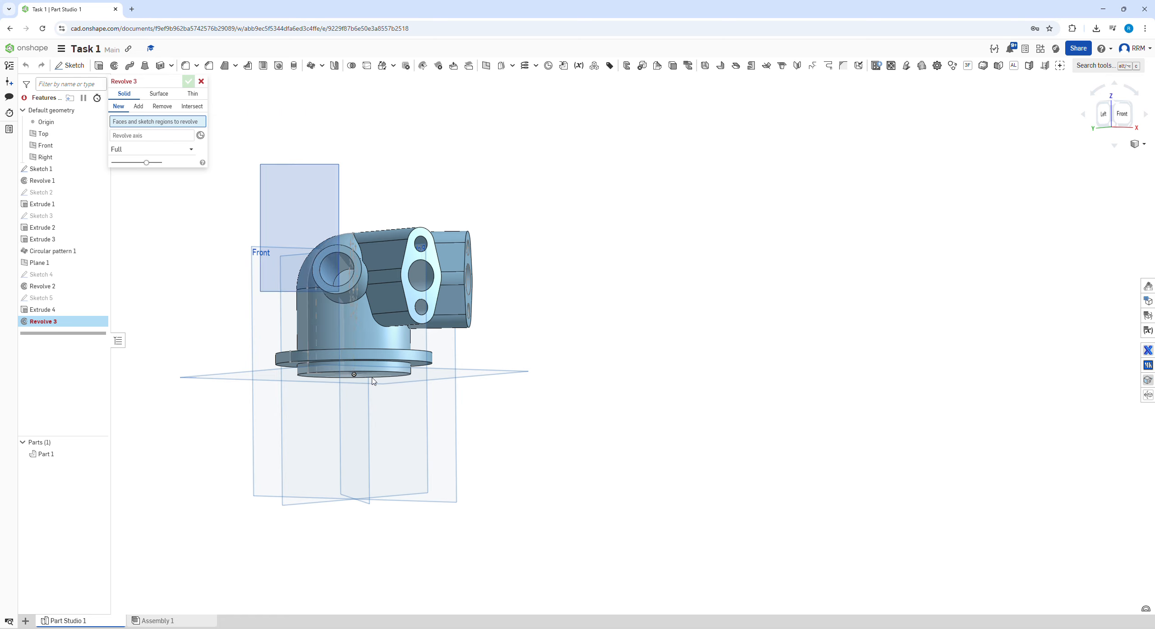
left_click(201, 82)
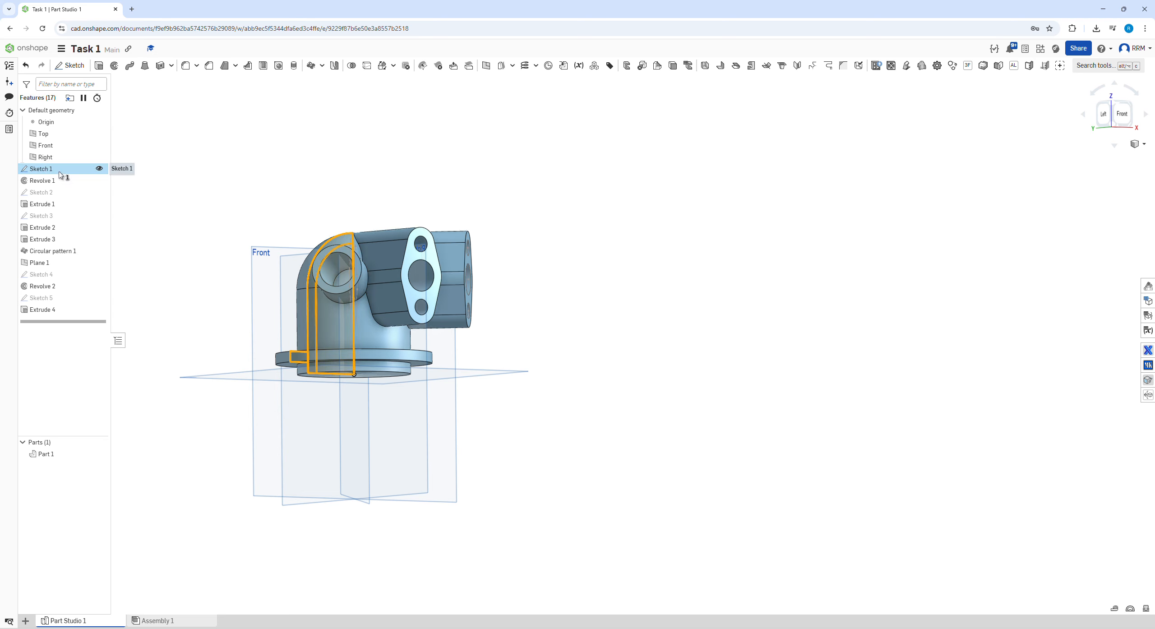
left_click(114, 66)
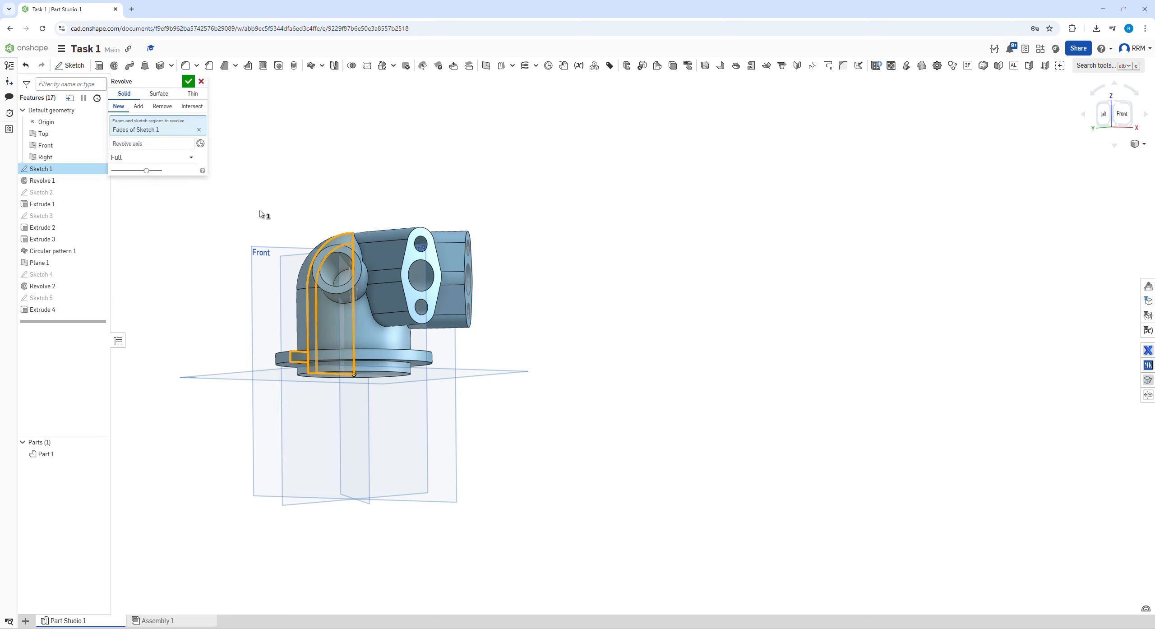
right_click_drag(268, 215, 307, 253)
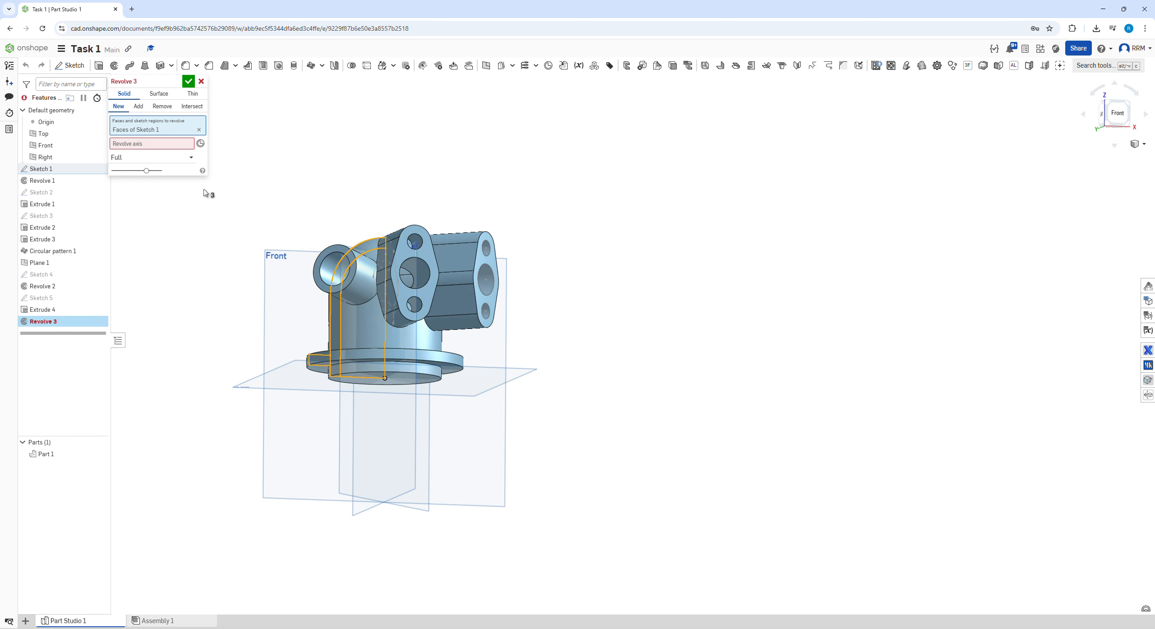
left_click(173, 143)
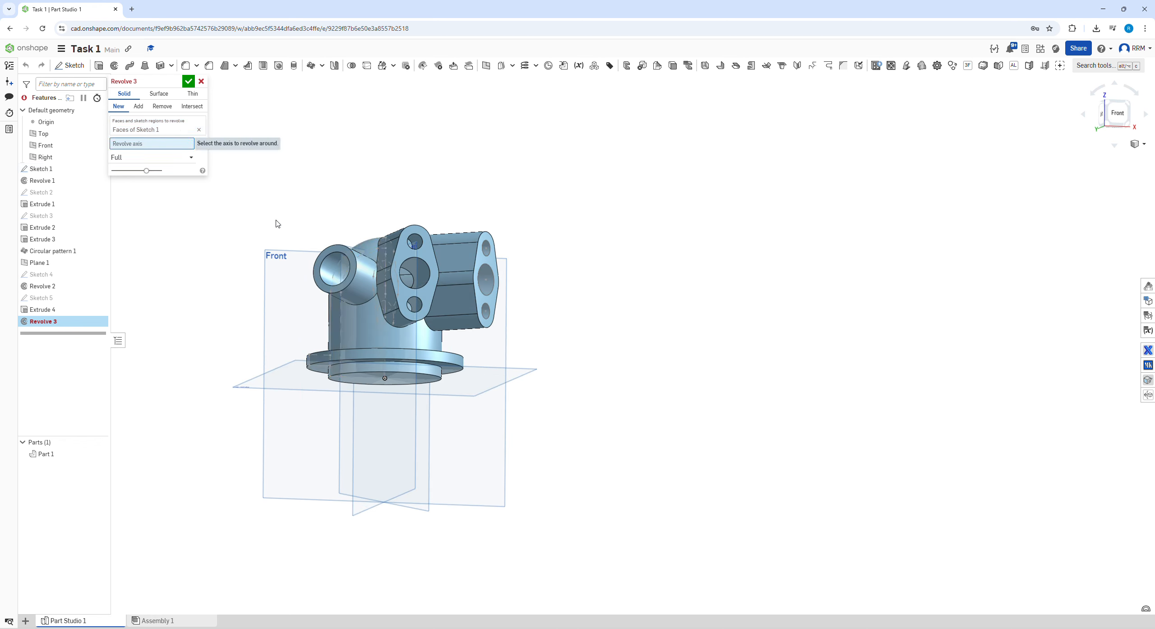
left_click(386, 336)
scroll(382, 332, "up", 5)
right_click_drag(380, 330, 394, 346)
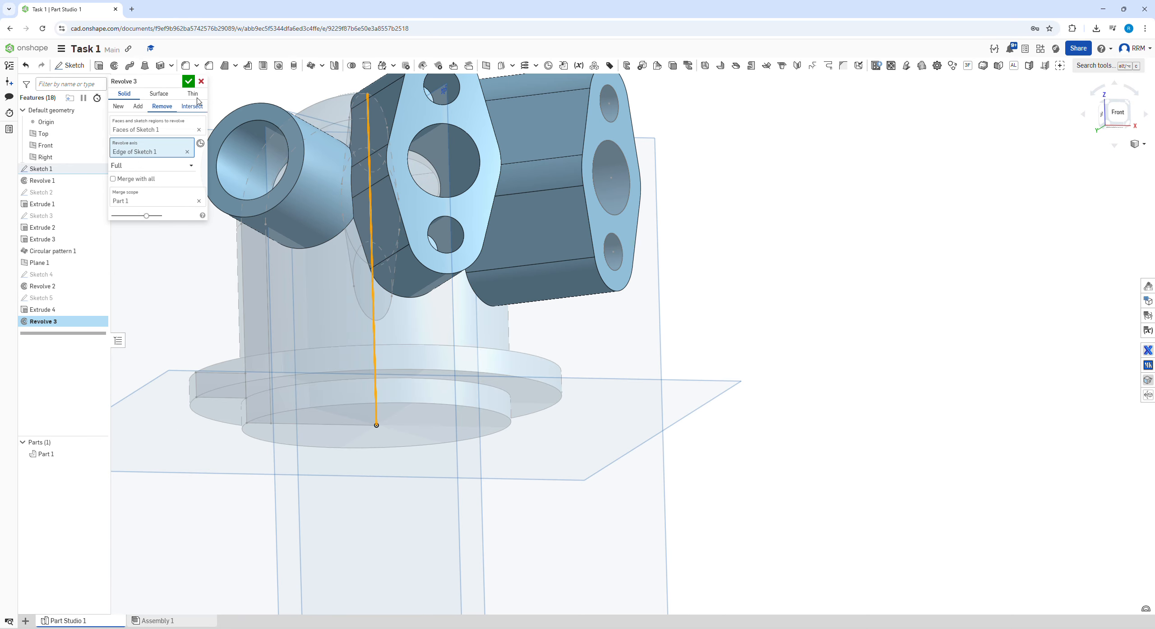
left_click(201, 81)
left_click(99, 168)
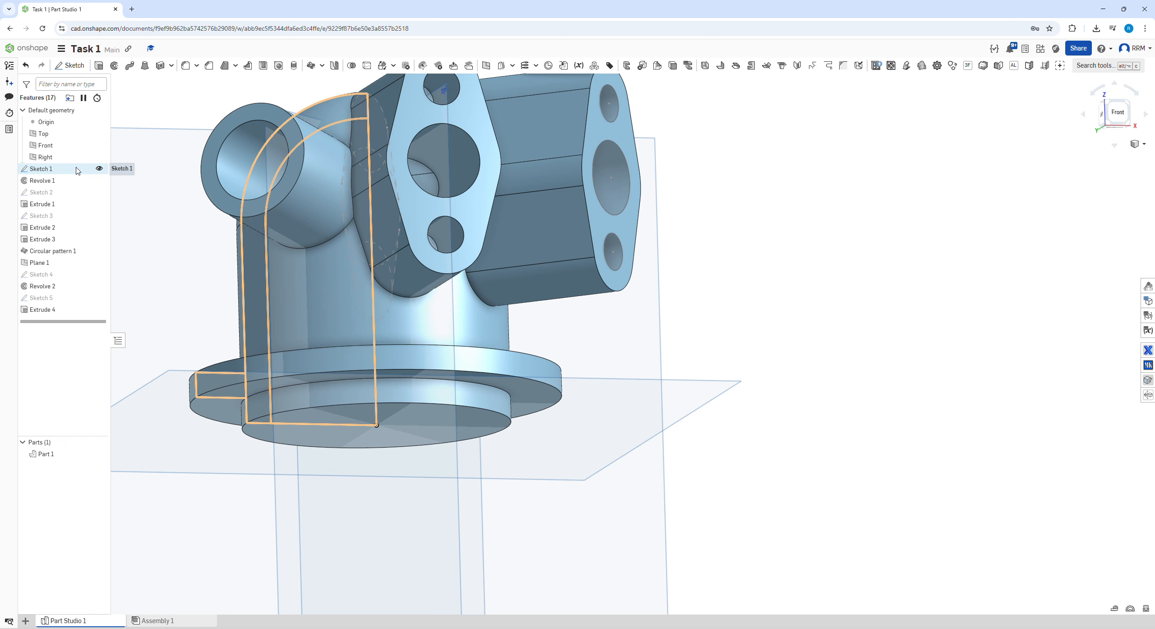
left_click(77, 170)
left_click(317, 293)
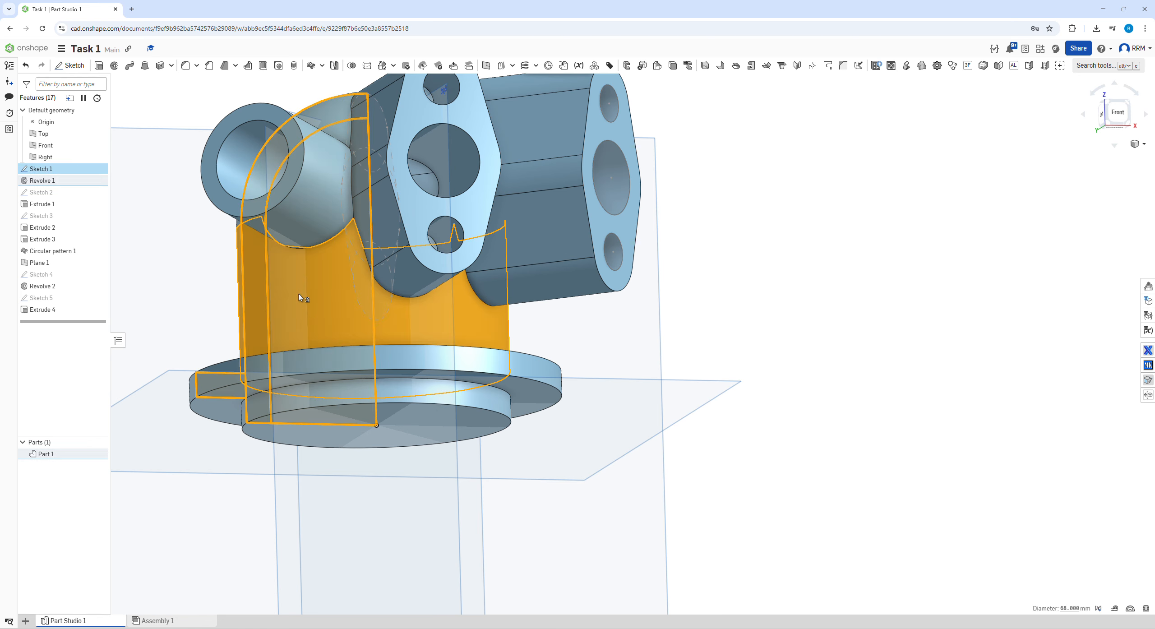
left_click(162, 219)
left_click(761, 288)
scroll(788, 298, "down", 4)
right_click_drag(791, 306, 808, 336)
scroll(610, 152, "up", 3)
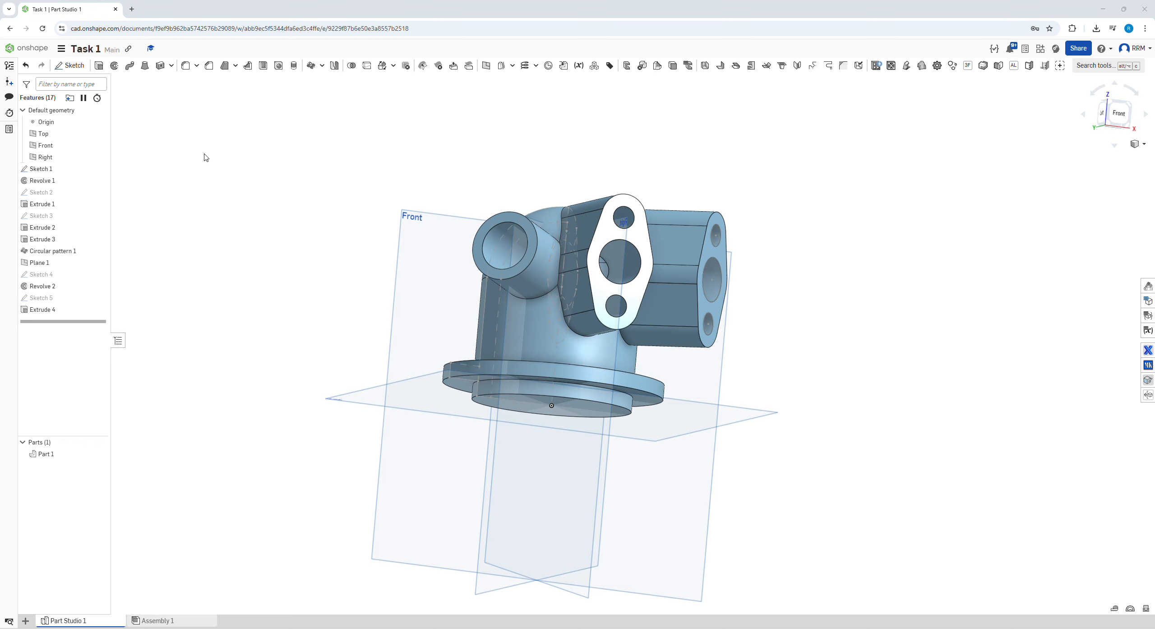
right_click(61, 171)
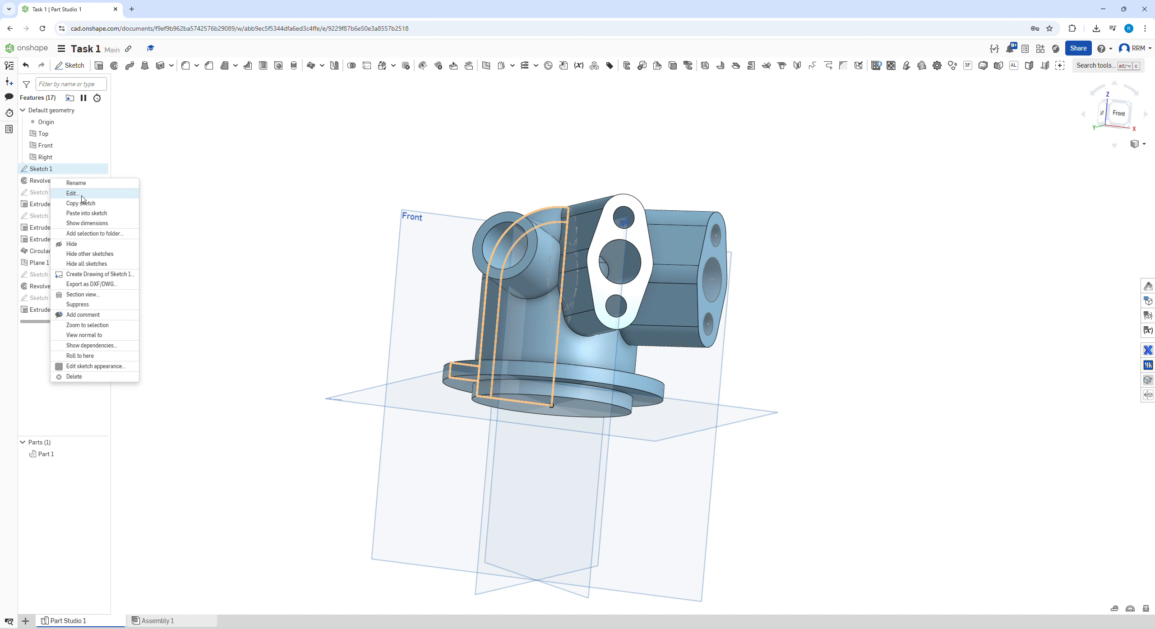
left_click(82, 198)
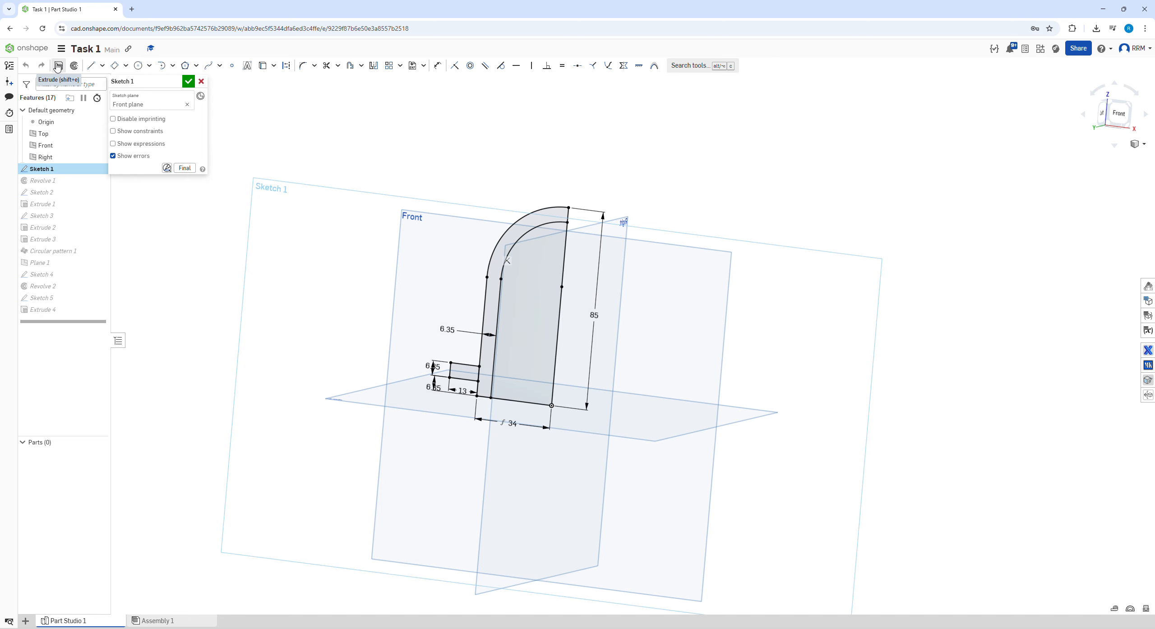
left_click(74, 66)
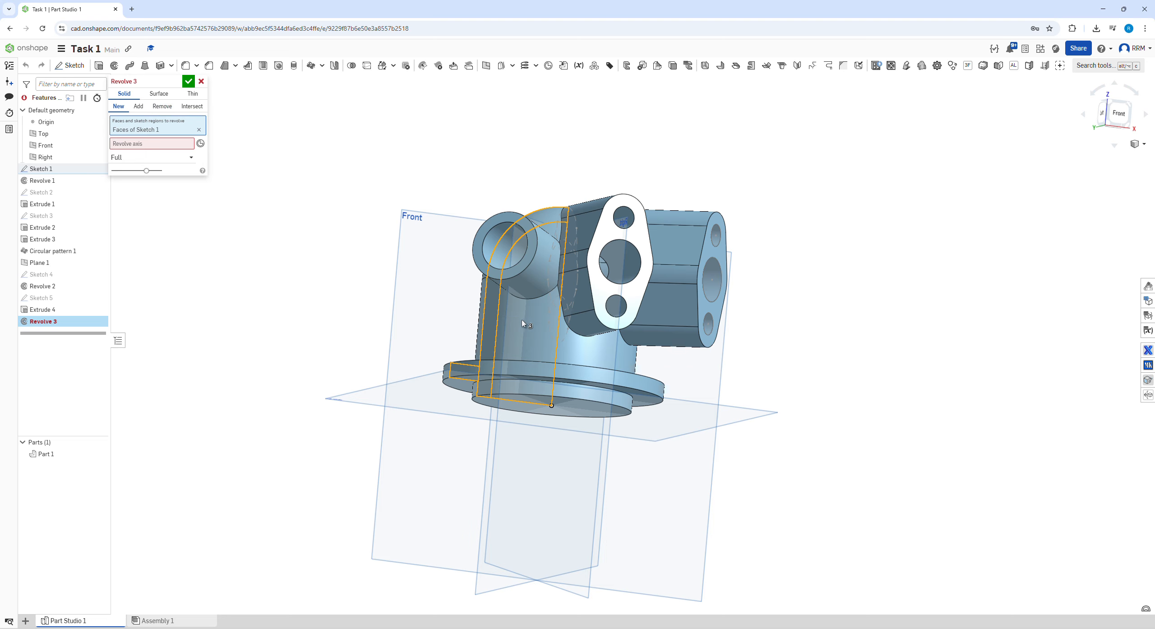
left_click(199, 130)
left_click(202, 81)
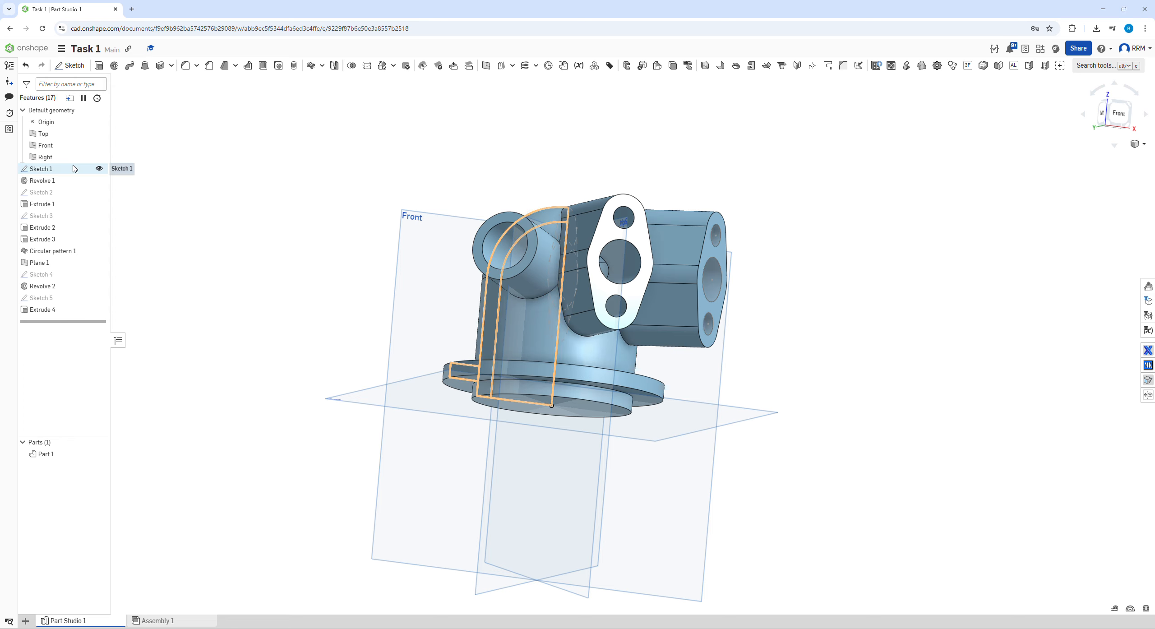
- Revolve only the inner region of Sketch 1 fully around its vertical centre edge, removing material to hollow out the main body
right_click(73, 169)
left_click(105, 186)
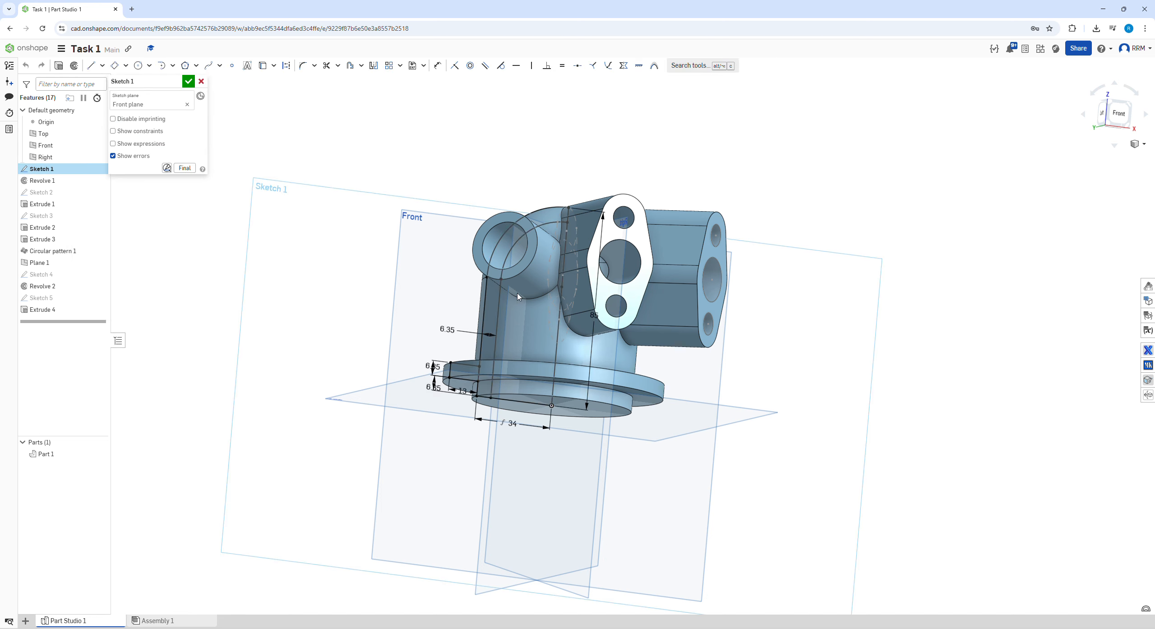
left_click(530, 333)
left_click(74, 66)
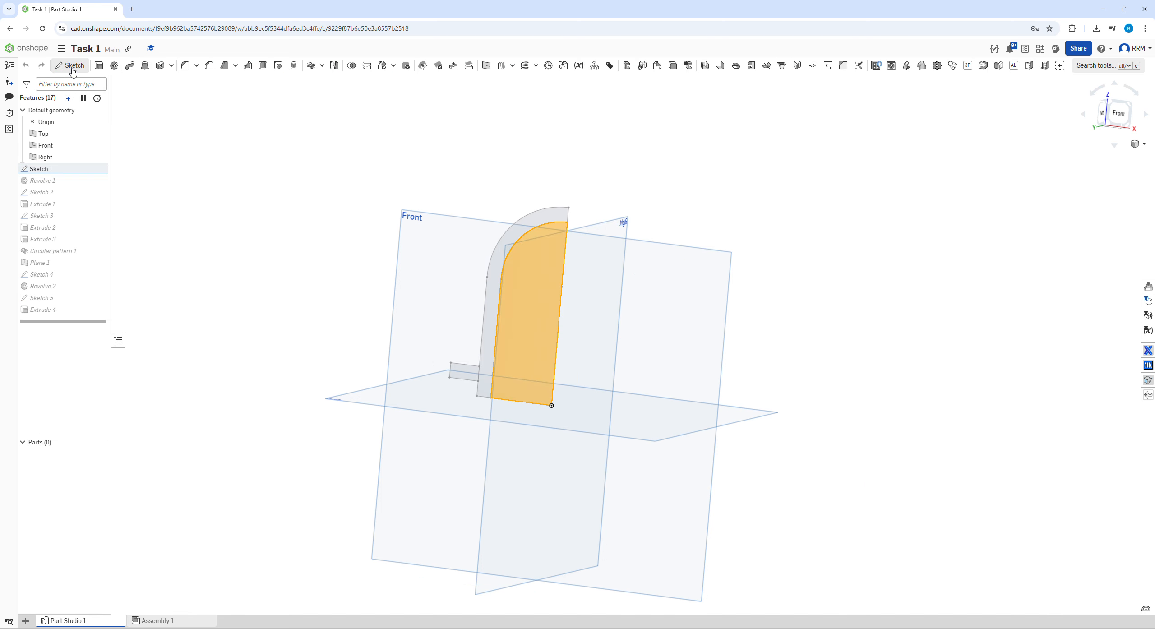
left_click(172, 145)
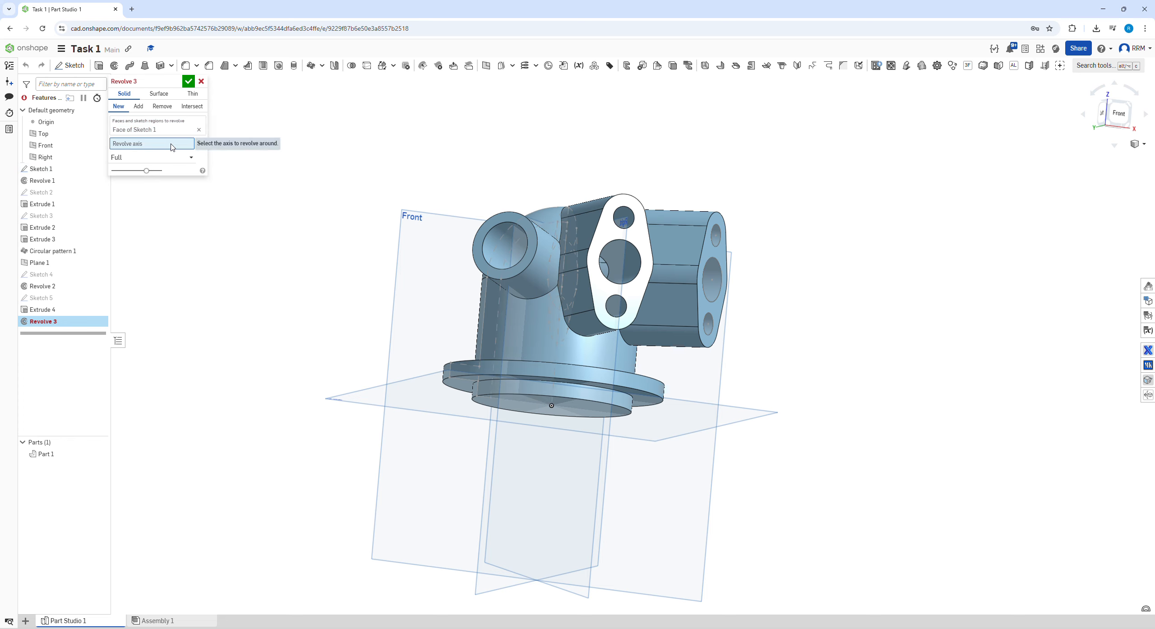
left_click(556, 356)
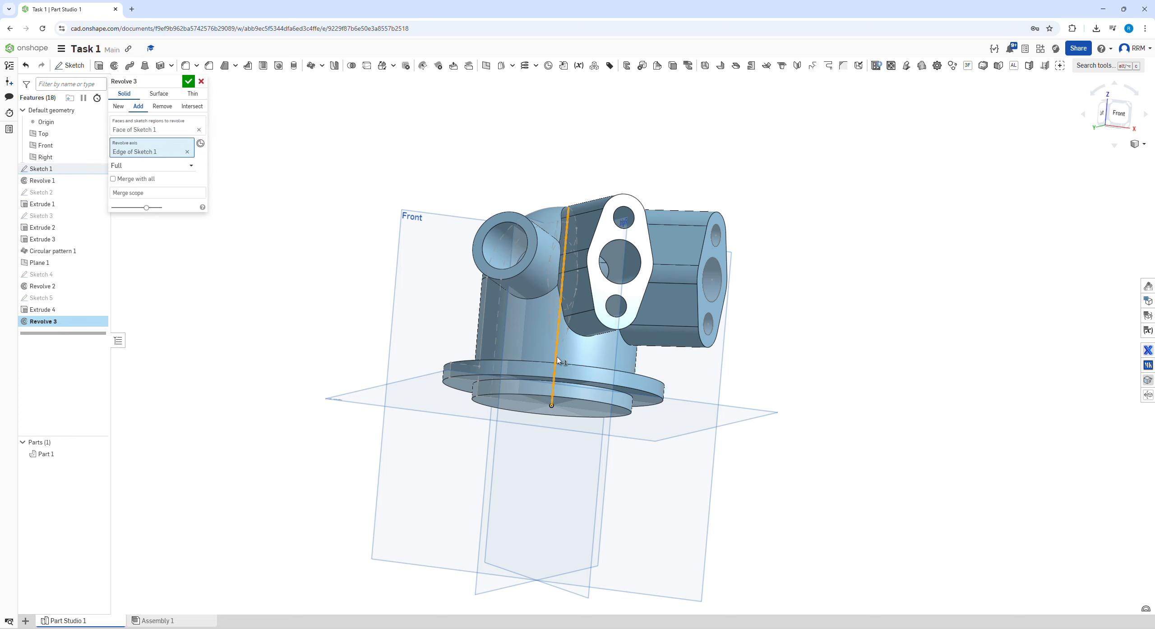
left_click(155, 109)
right_click_drag(247, 191, 327, 136)
left_click(188, 81)
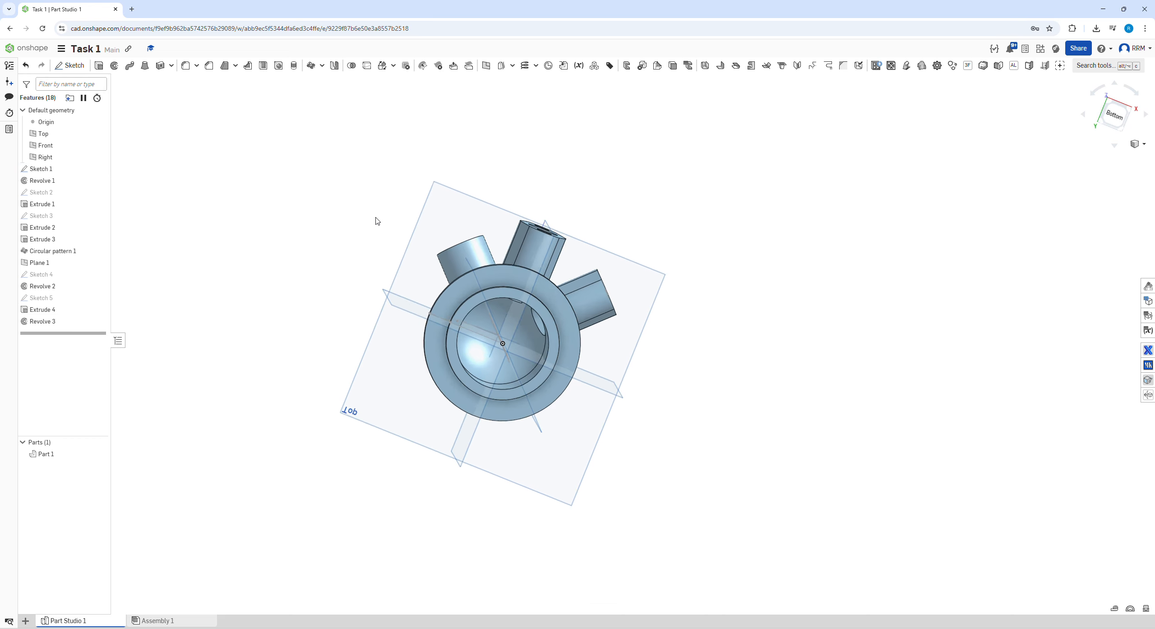
right_click_drag(376, 219, 444, 280)
scroll(537, 252, "up", 5)
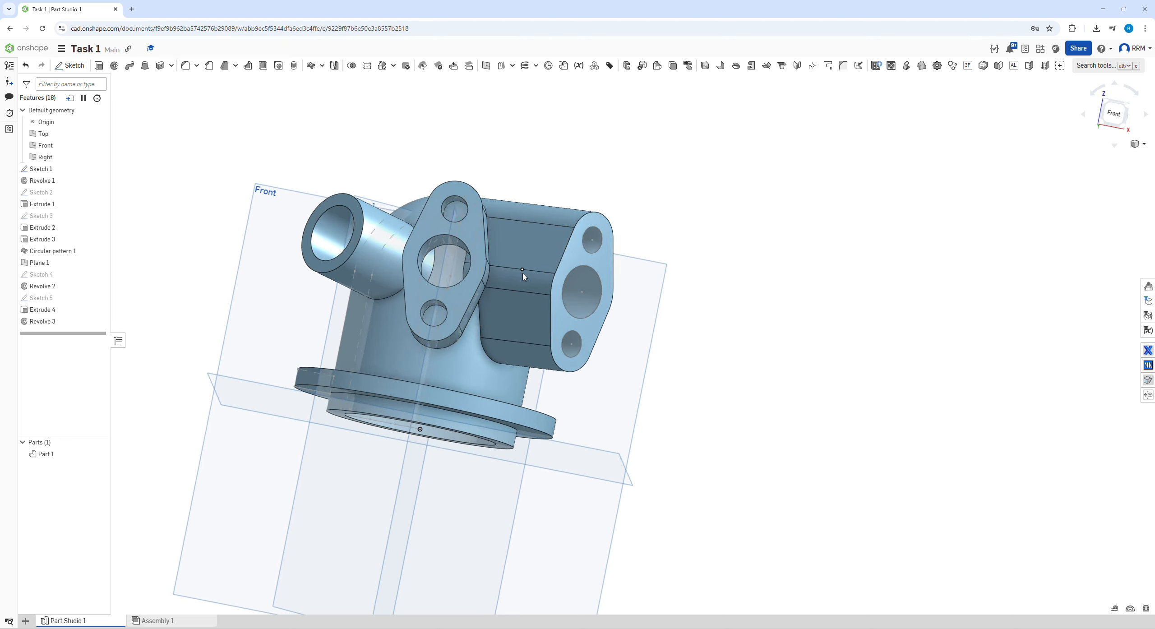
- Delete the leftover faces of the patterned port and the round angled port protruding into the interior, using the Heal option
right_click_drag(537, 253, 454, 279)
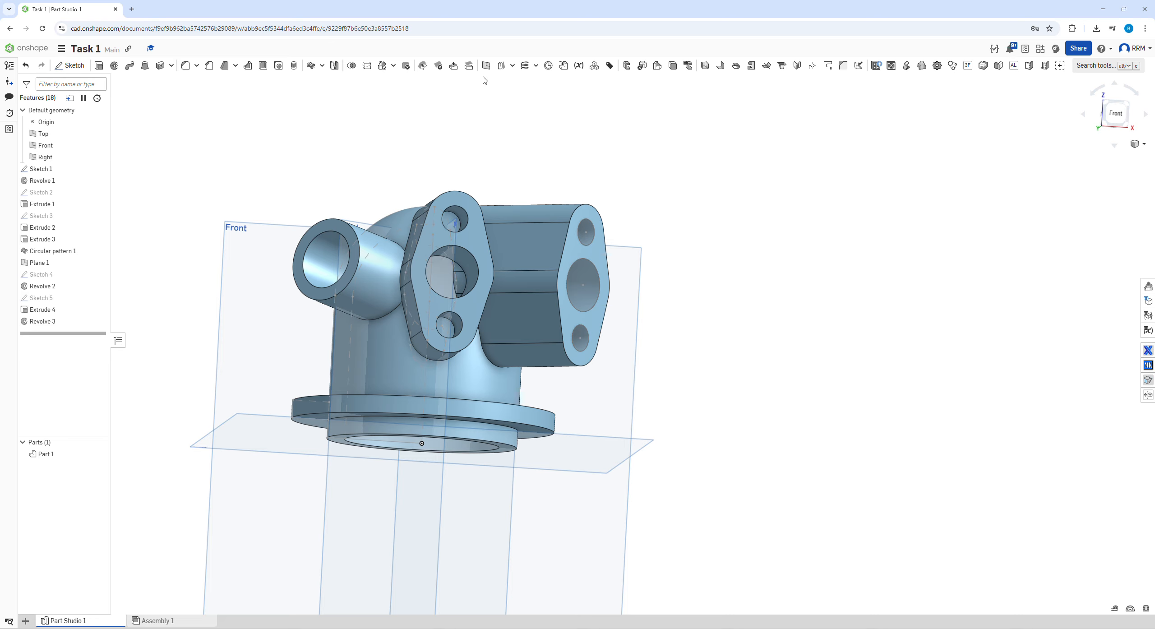
left_click(438, 67)
left_click(460, 274)
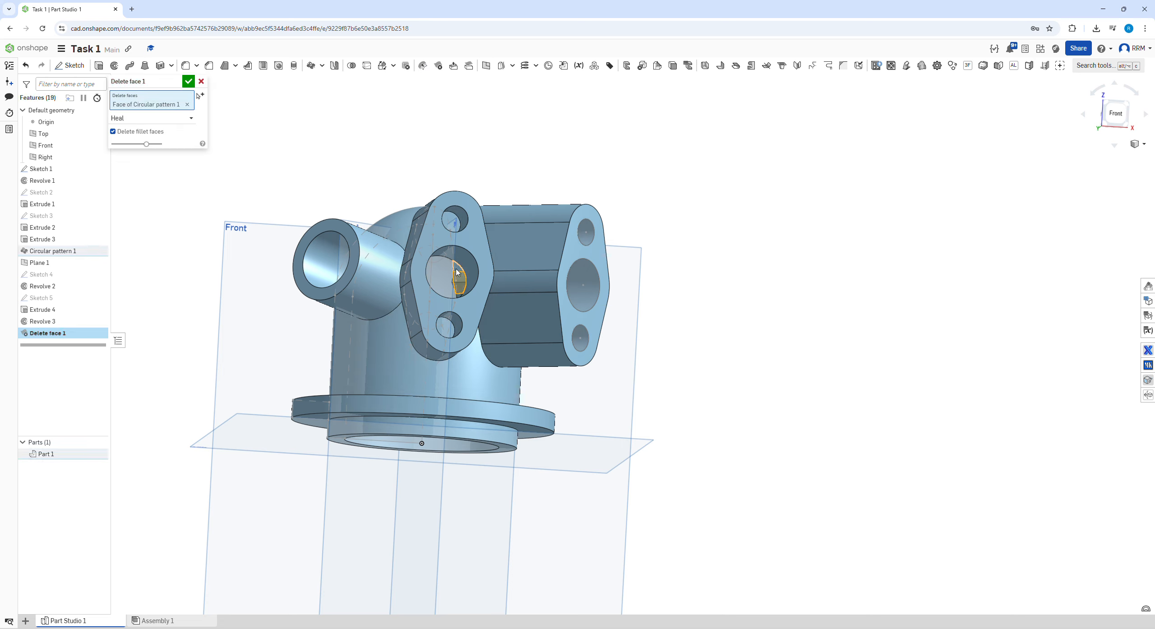
left_click(458, 276)
scroll(458, 273, "up", 3)
left_click(461, 318)
right_click_drag(461, 318, 388, 270)
left_click(387, 268)
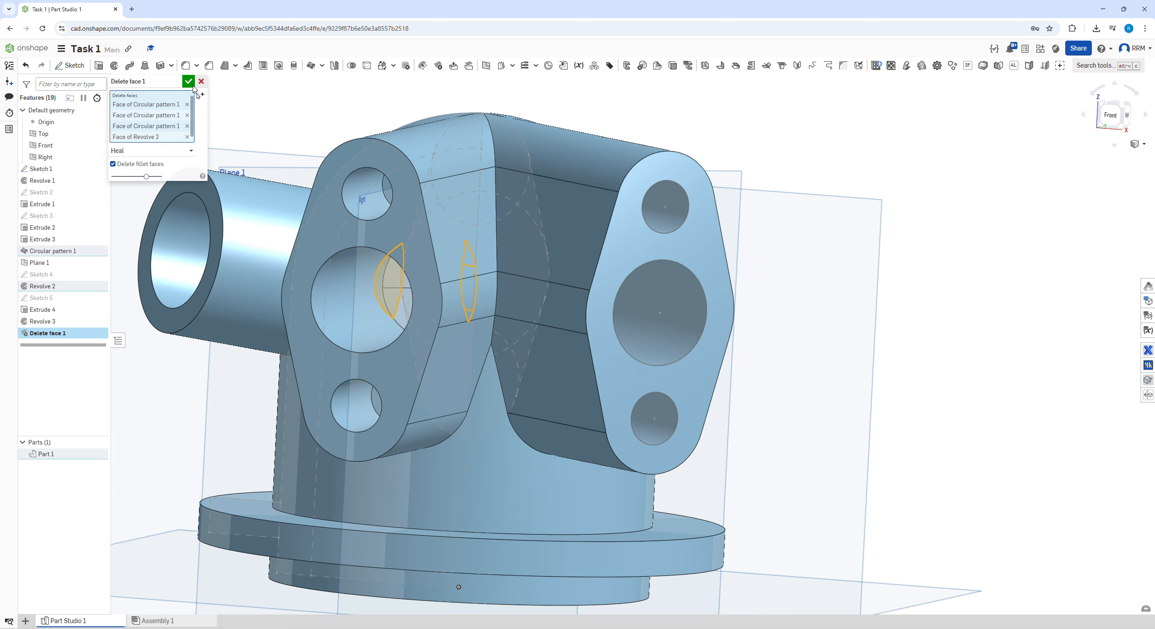
left_click(189, 81)
- Start a 4 mm radius edge fillet on the main body's domed face and check the rounds note in the drawing
scroll(407, 234, "down", 5)
right_click_drag(406, 235, 407, 469)
scroll(331, 258, "down", 3)
right_click_drag(331, 259, 408, 111)
scroll(408, 110, "up", 5)
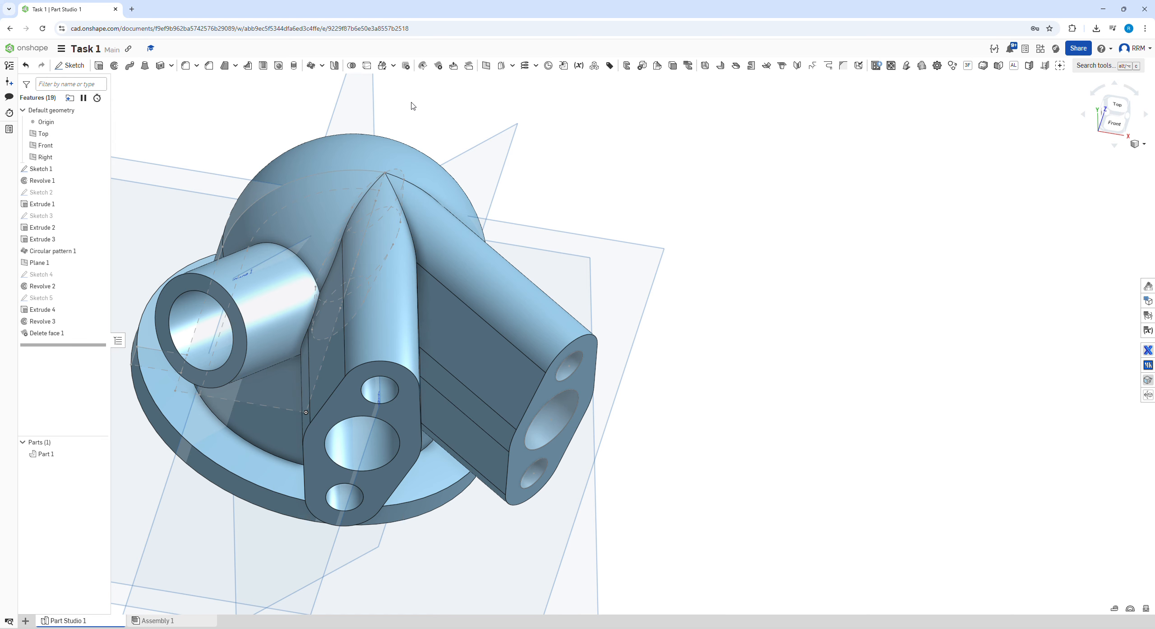
key("shift+f")
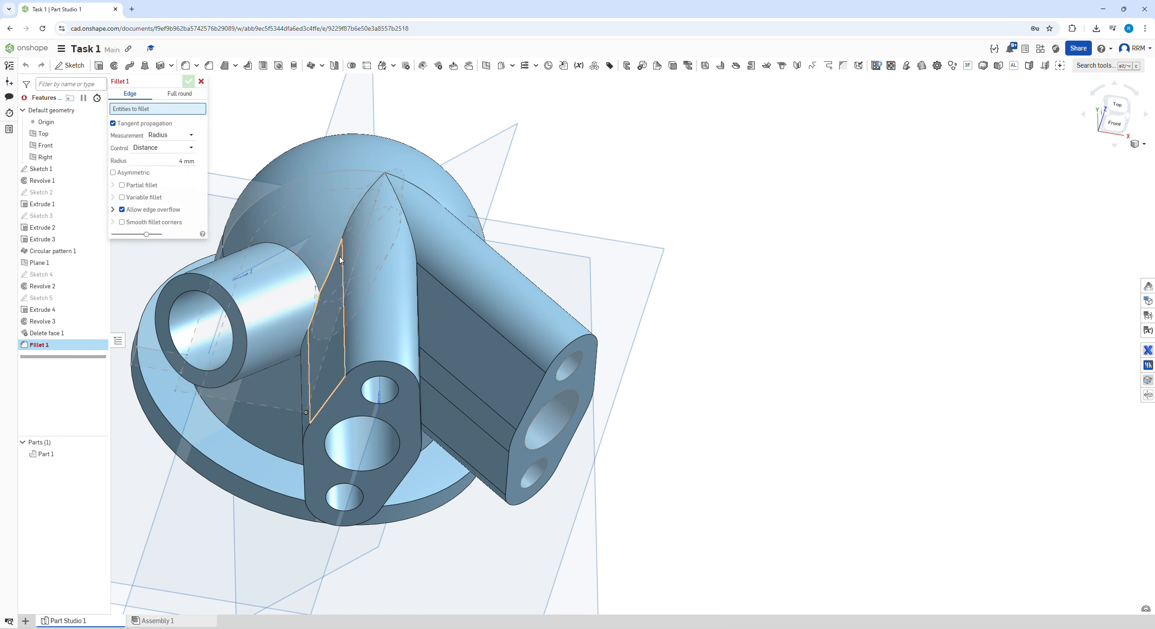
left_click(327, 212)
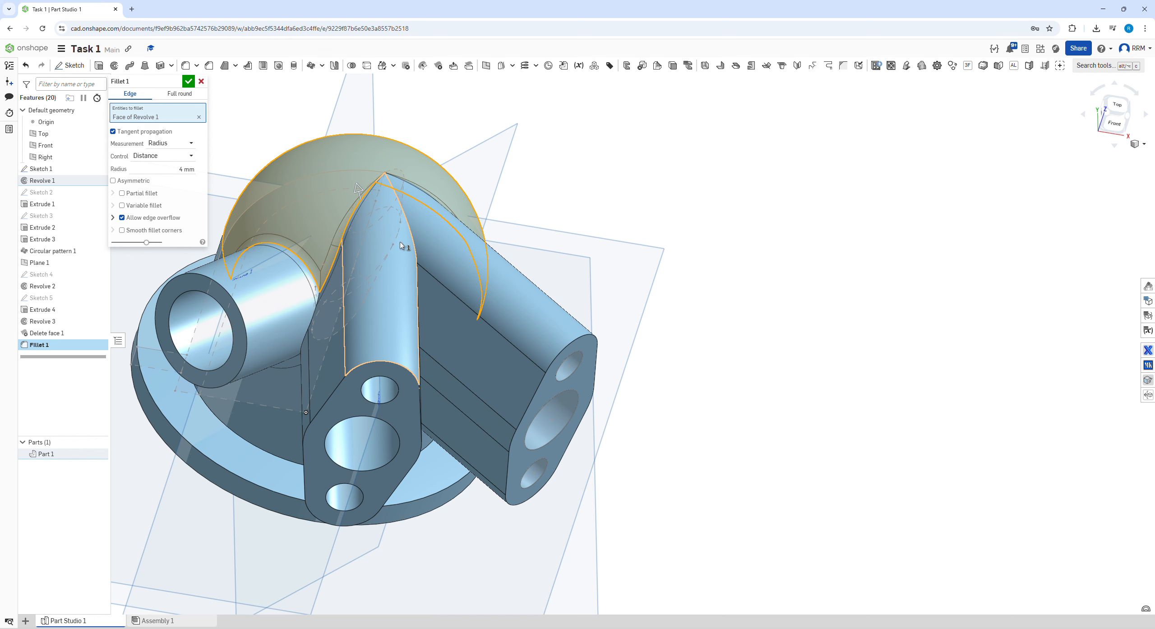
key("alt+Tab")
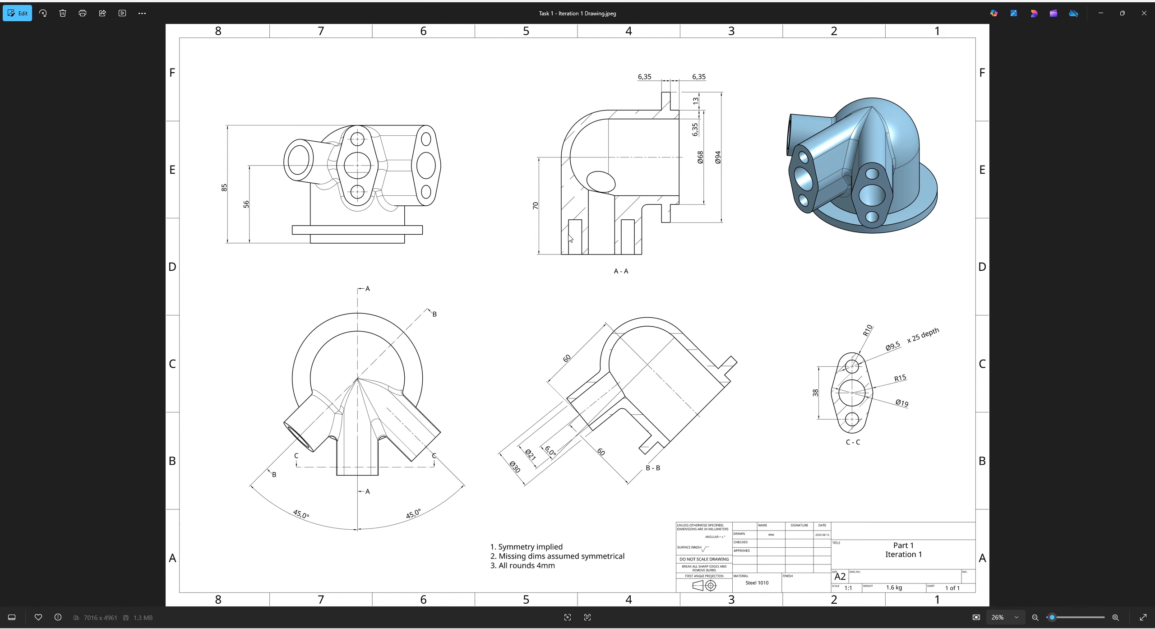
key("alt+Tab")
- Add the middle flanged port's lower body junction, the round port's junction and the edge between the flanged ports to the fillet and apply it
right_click_drag(406, 270, 492, 253)
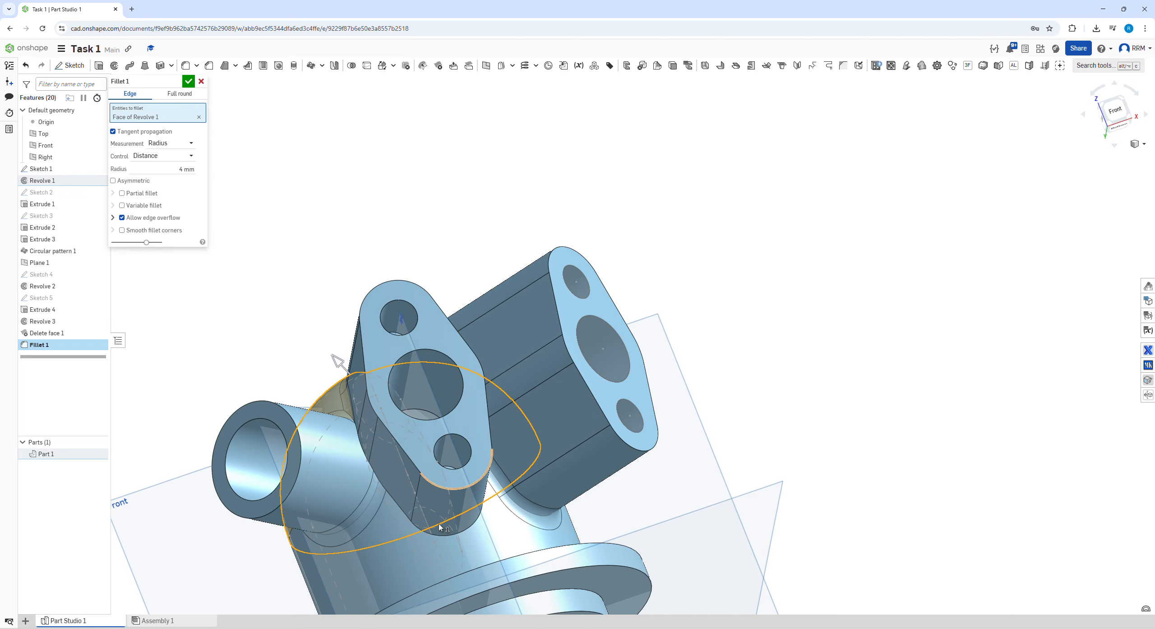
left_click(444, 536)
right_click_drag(365, 517, 460, 415)
left_click(343, 450)
scroll(403, 428, "down", 2)
left_click(465, 336)
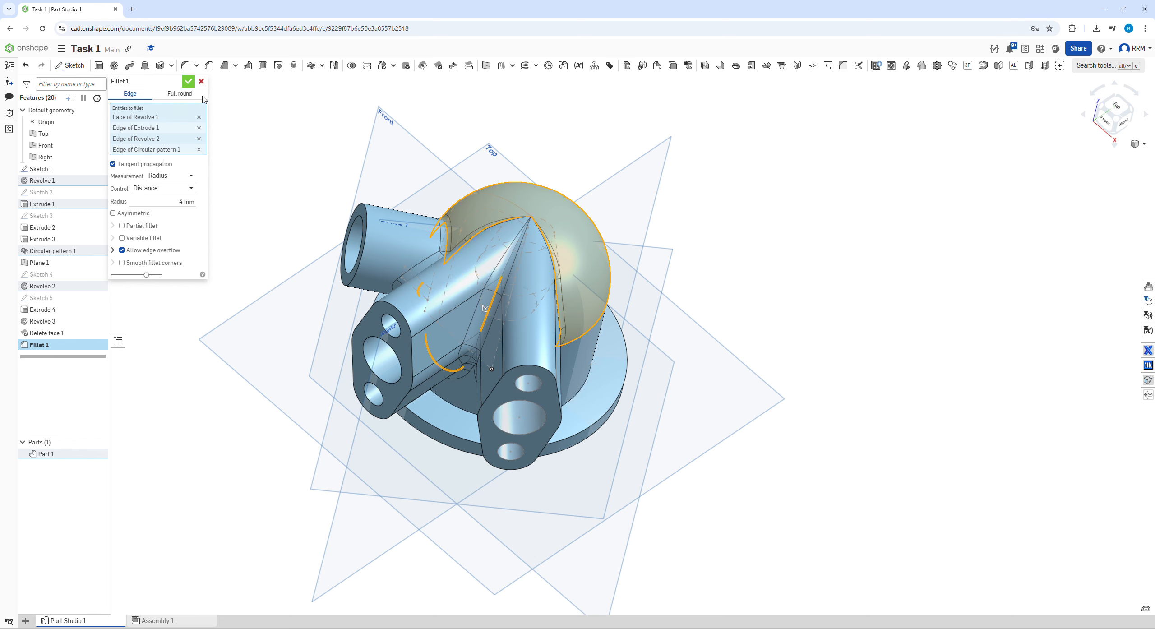
left_click(188, 82)
- Hide Sketch 1, Circular pattern 1 and all planes in the model
scroll(300, 245, "down", 3)
right_click_drag(300, 246, 189, 226)
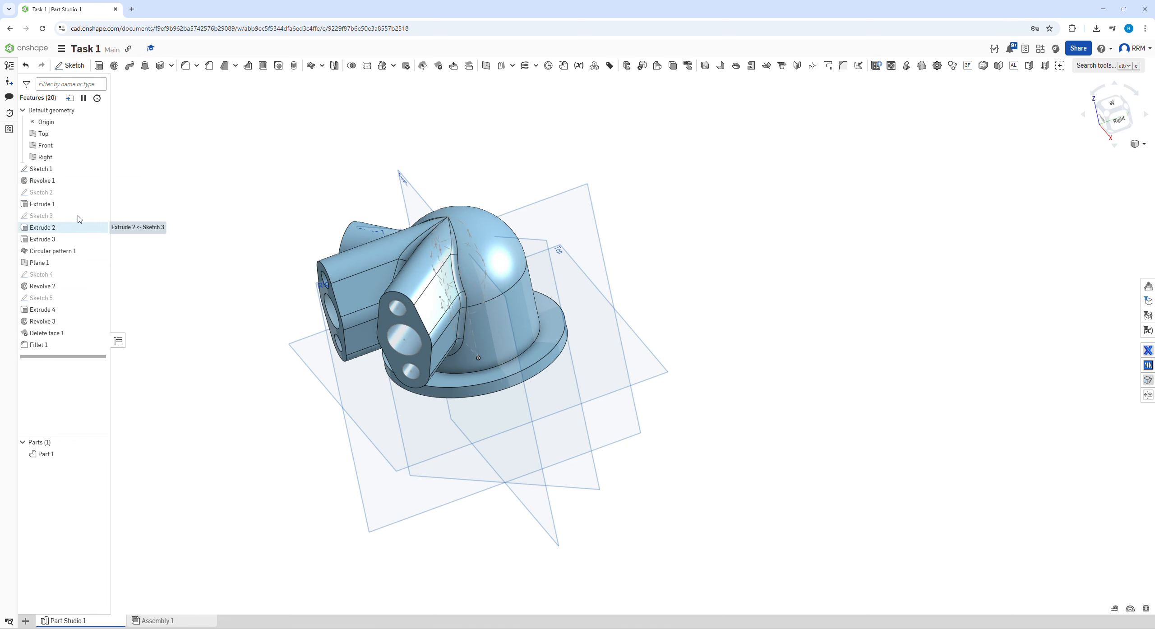
left_click(100, 169)
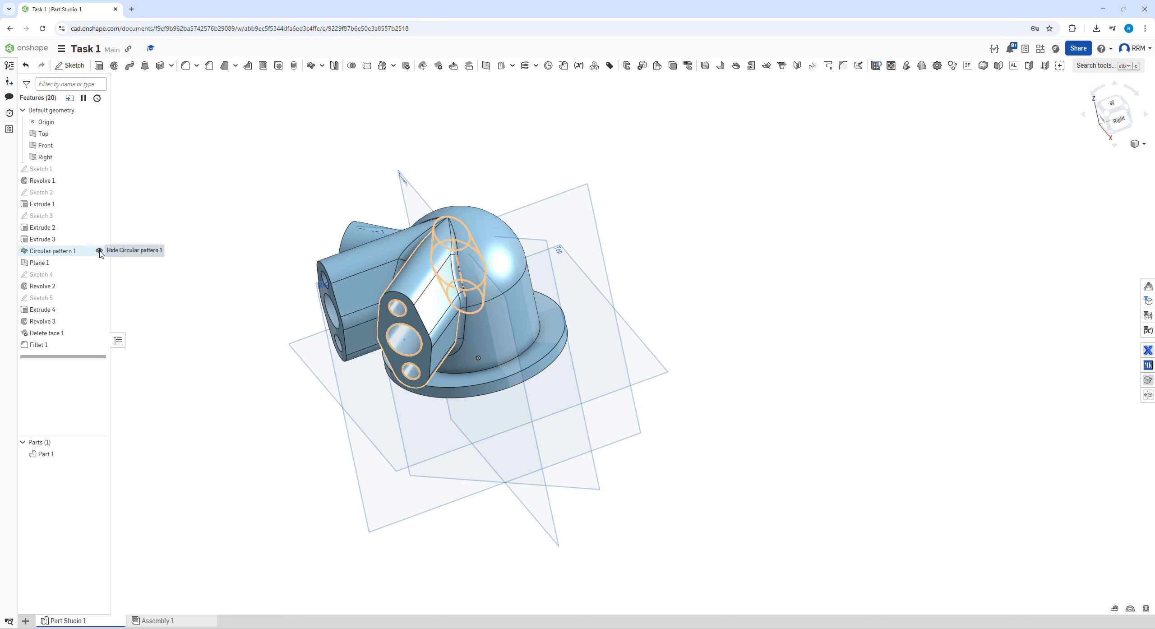
left_click(99, 251)
scroll(189, 266, "down", 2)
right_click_drag(198, 266, 214, 261)
key("p")
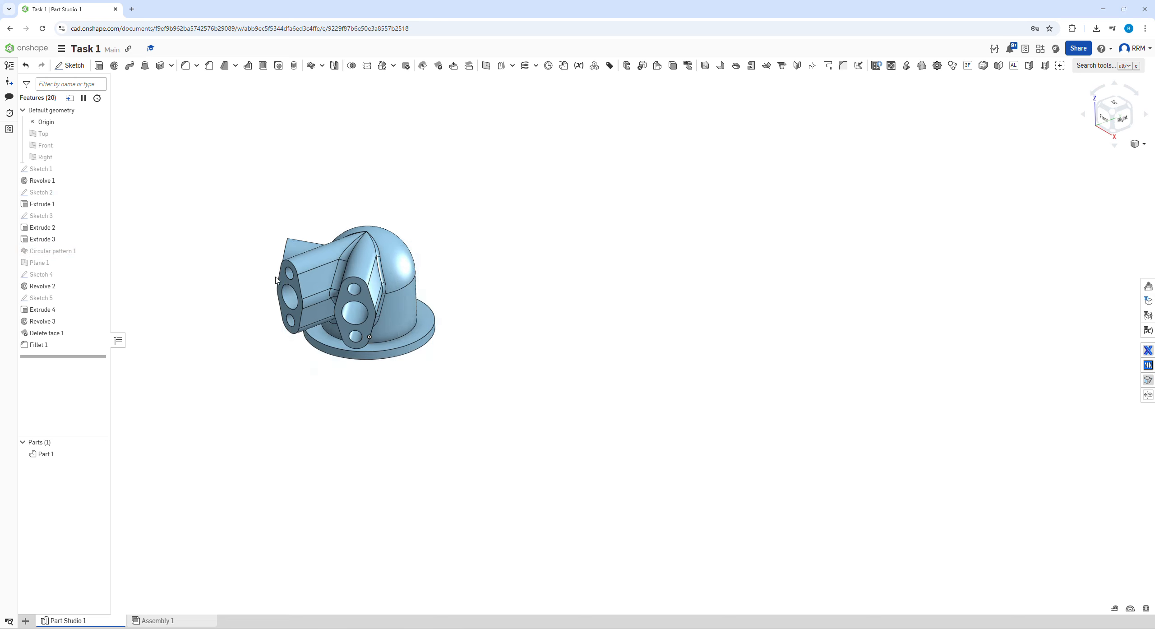
- Check the drawing's title block for material and weight, and look up the mass properties of Part 1
scroll(490, 313, "down", 2)
scroll(360, 310, "up", 4)
mouse_move(362, 318)
right_mouse_down()
mouse_move(438, 330)
mouse_move(408, 327)
right_mouse_up()
scroll(408, 326, "down", 3)
key("alt+Tab")
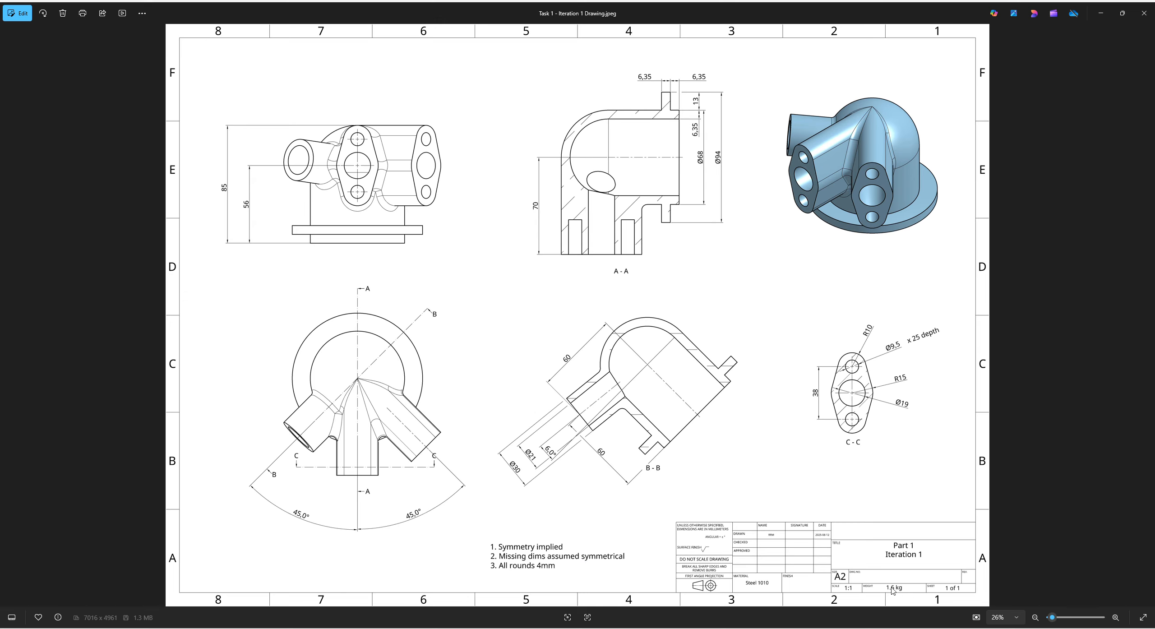
key("alt+Tab")
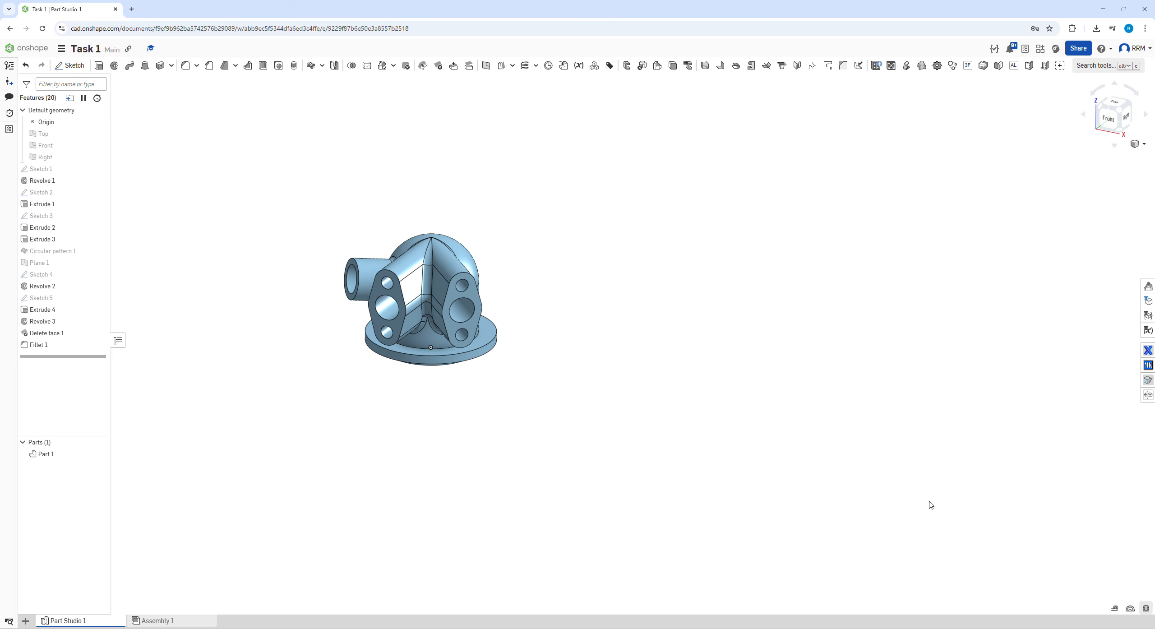
left_click(91, 454)
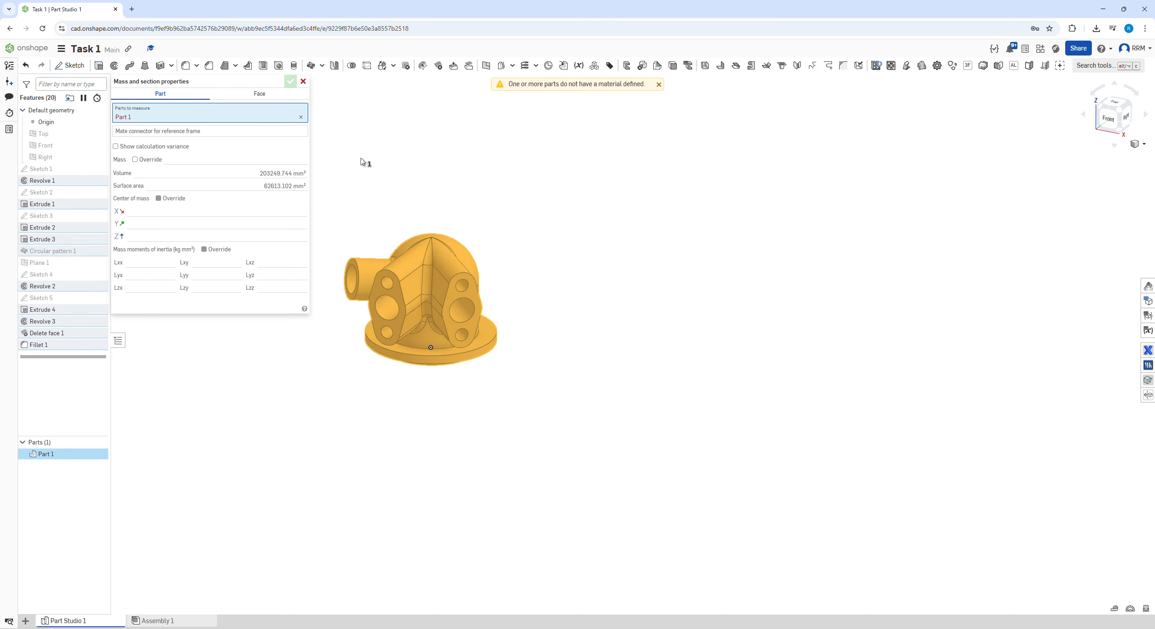
left_click(303, 81)
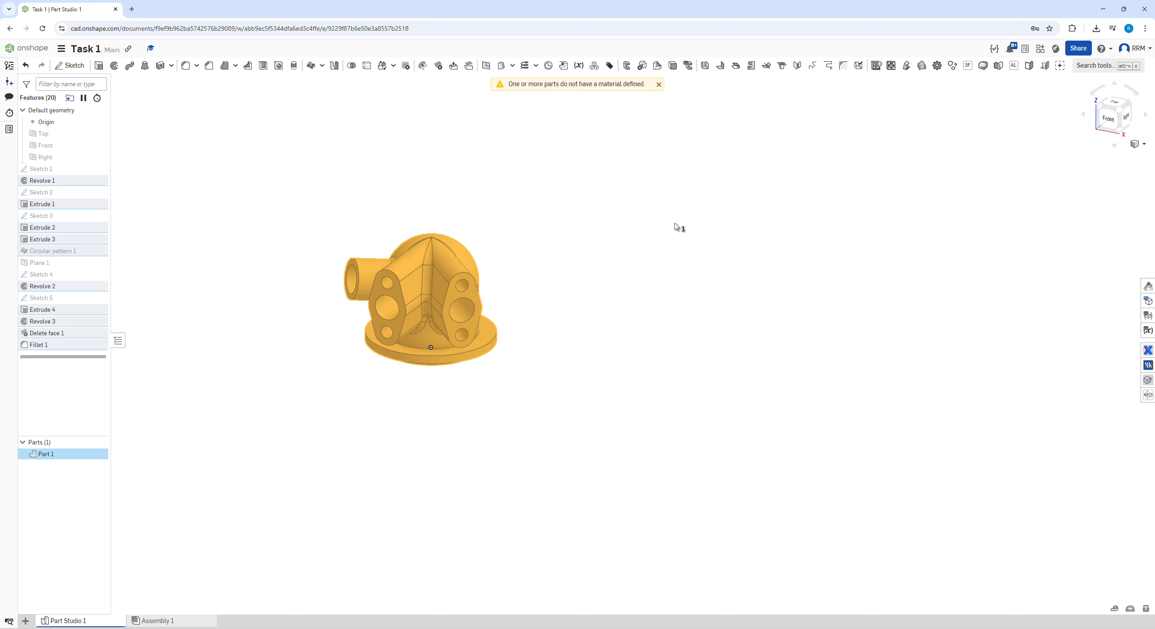
left_click(658, 84)
scroll(341, 214, "up", 2)
scroll(467, 217, "down", 4)
key("Escape")
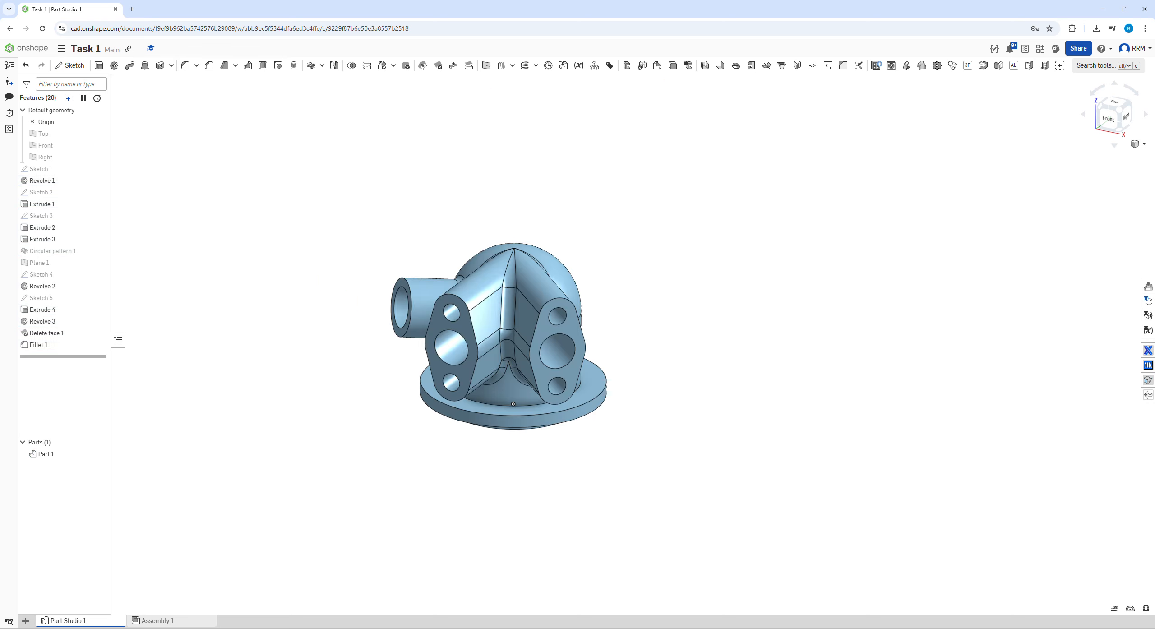
- Assign Steel 1010 from the Onshape Material Library to Part 1
right_click(56, 454)
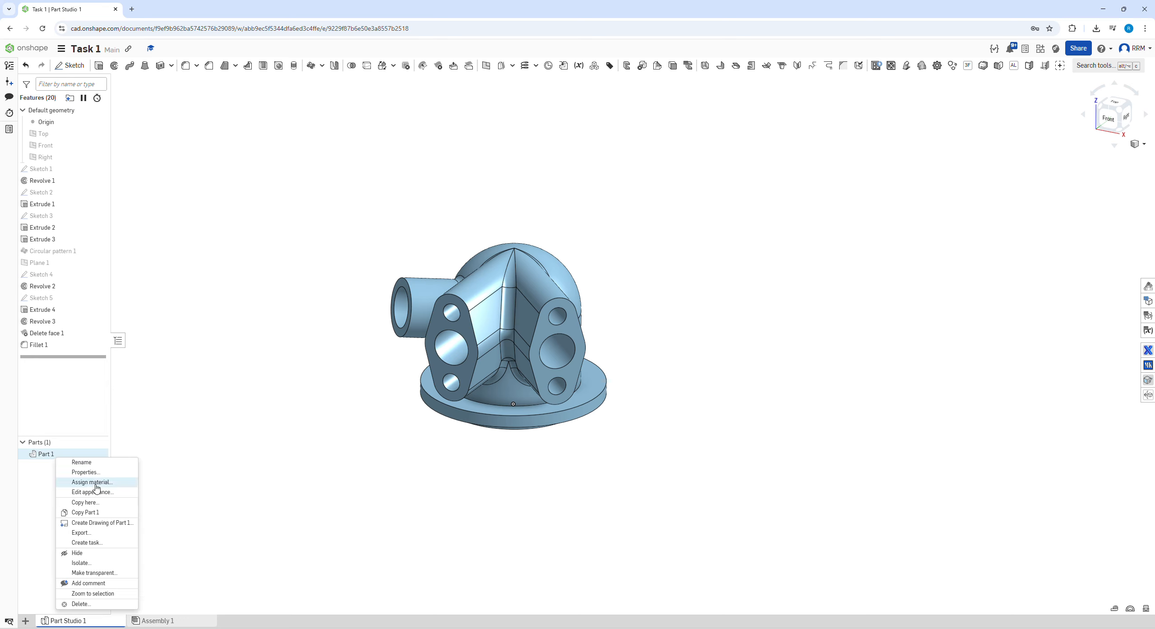
left_click(116, 488)
left_click(204, 485)
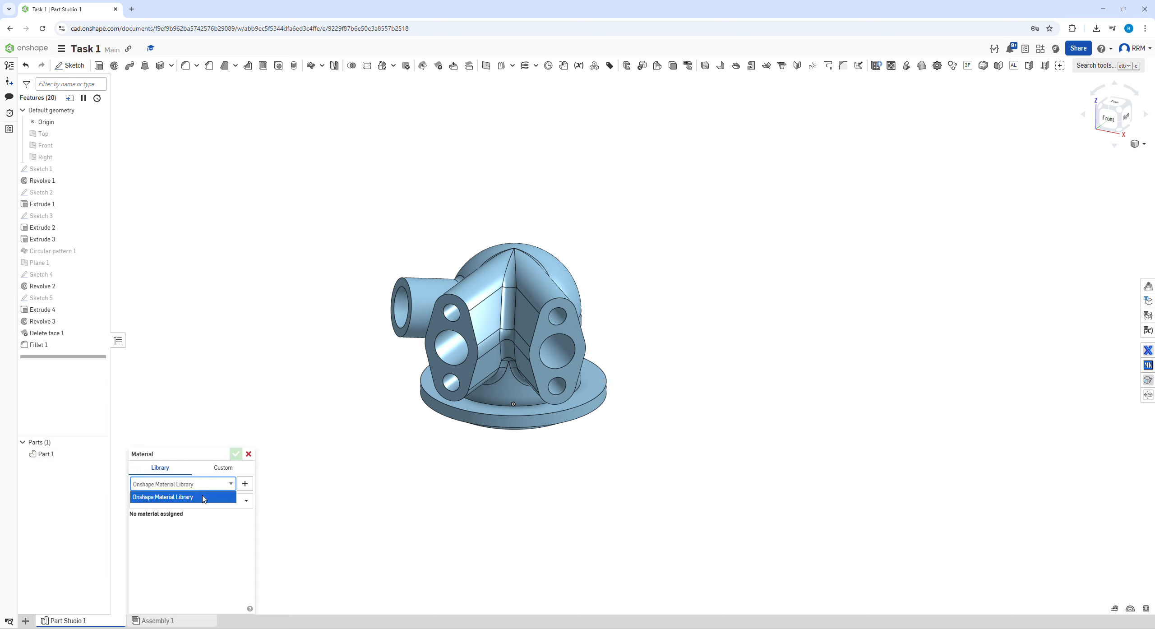
left_click(247, 509)
left_click(247, 508)
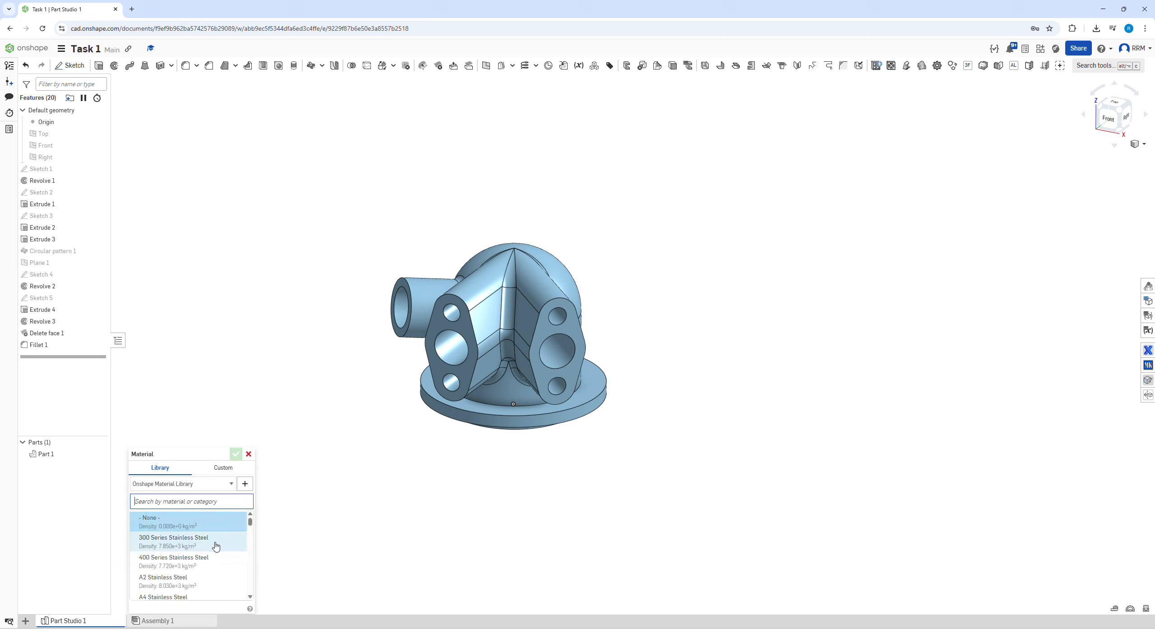
type("sy=")
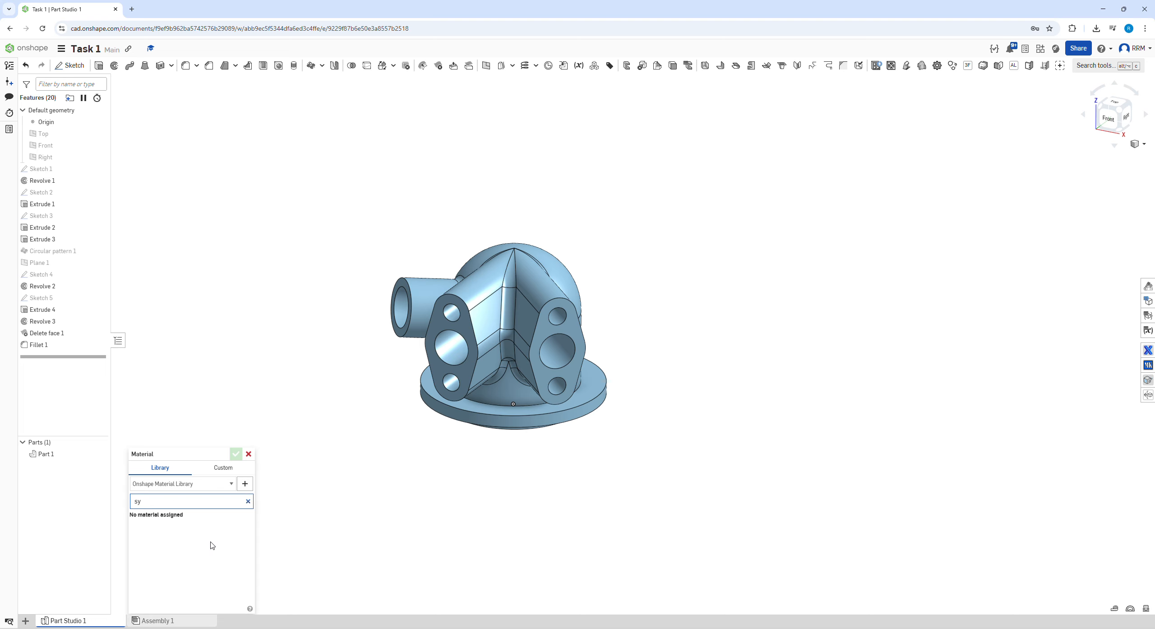
key("BackSpace")
key("BackSpace")
type("steel")
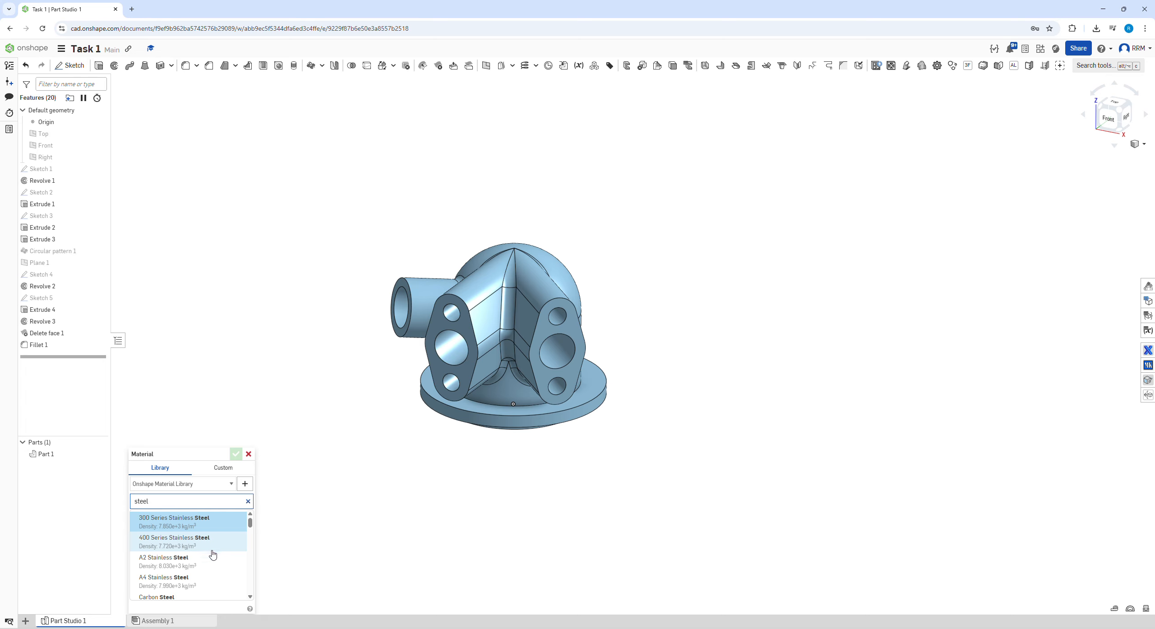
scroll(212, 555, "down", 5)
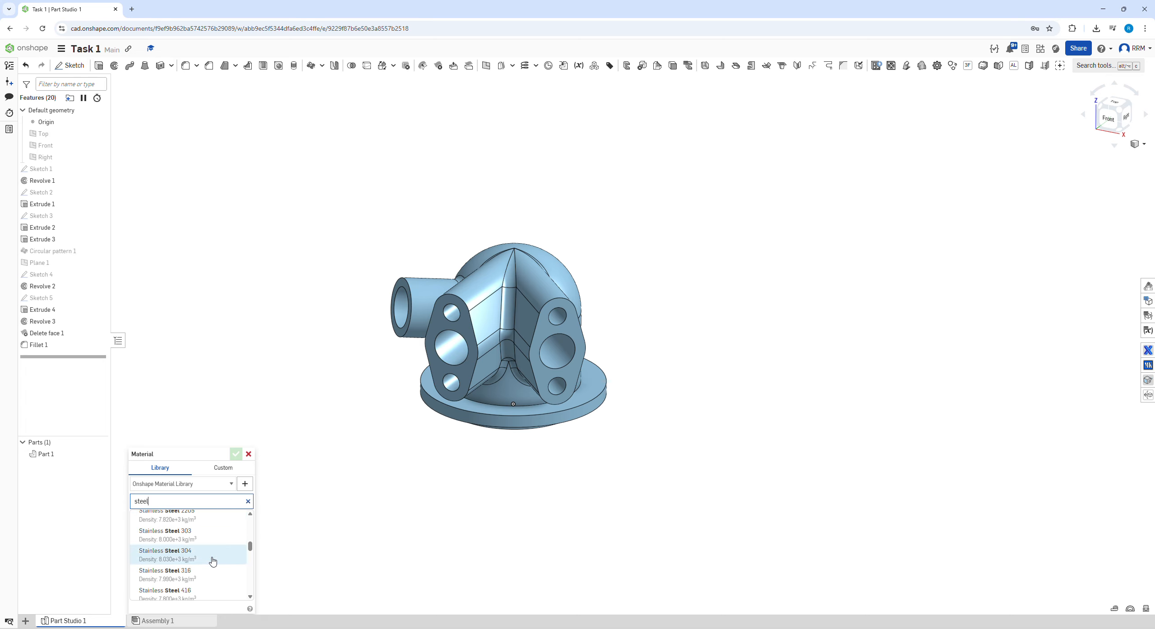
scroll(212, 561, "up", 1)
scroll(212, 561, "down", 3)
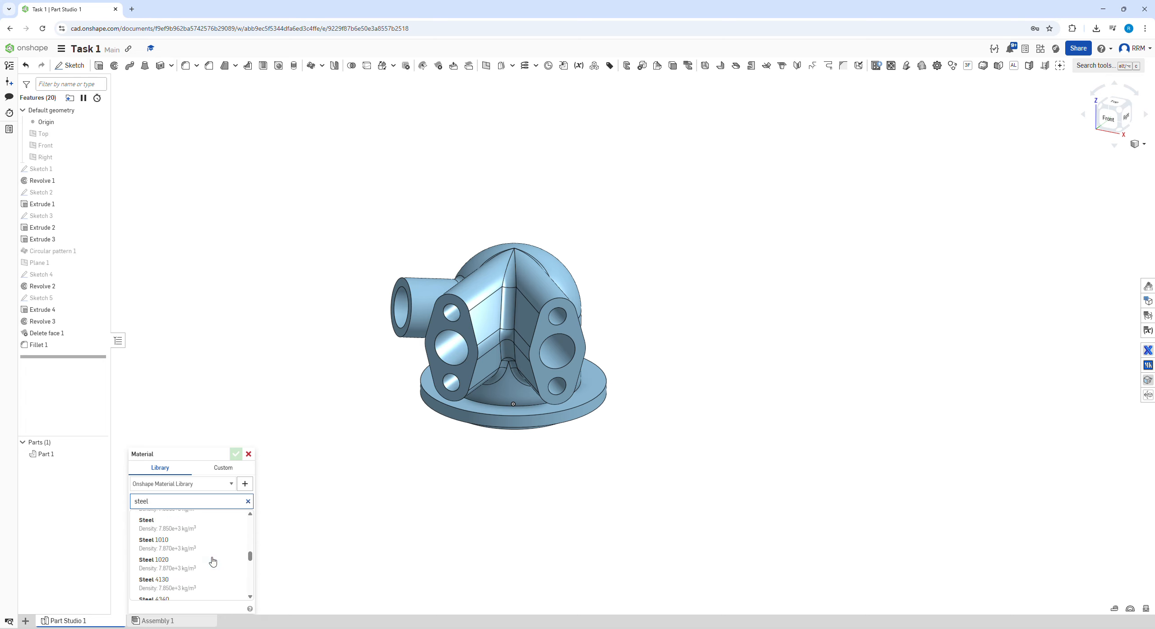
left_click(215, 559)
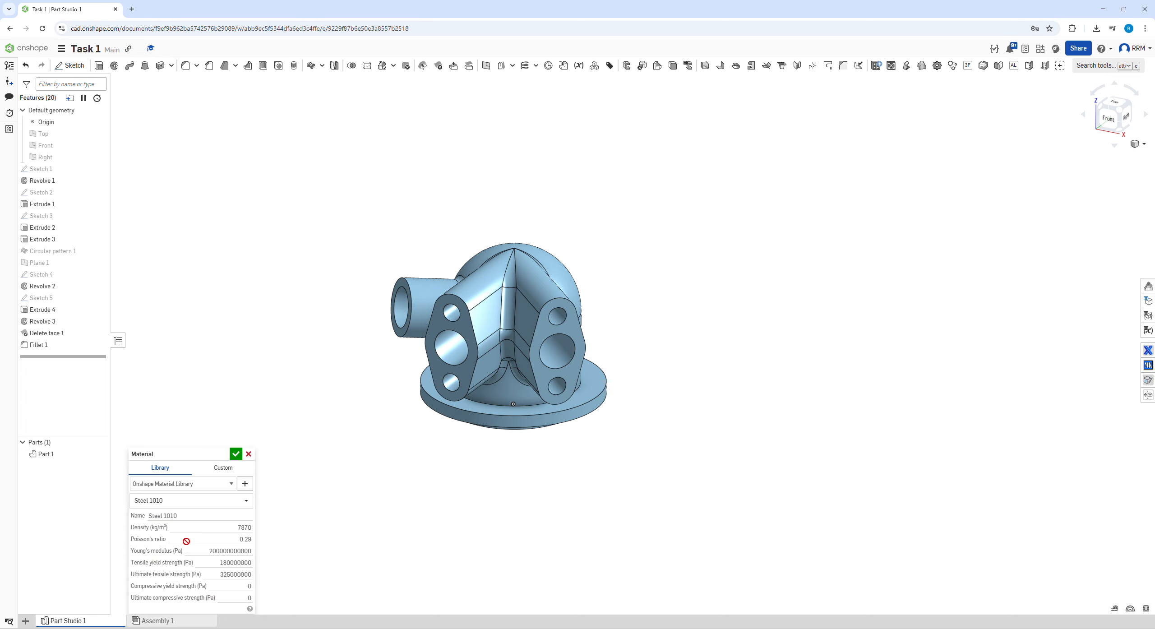
left_click(236, 454)
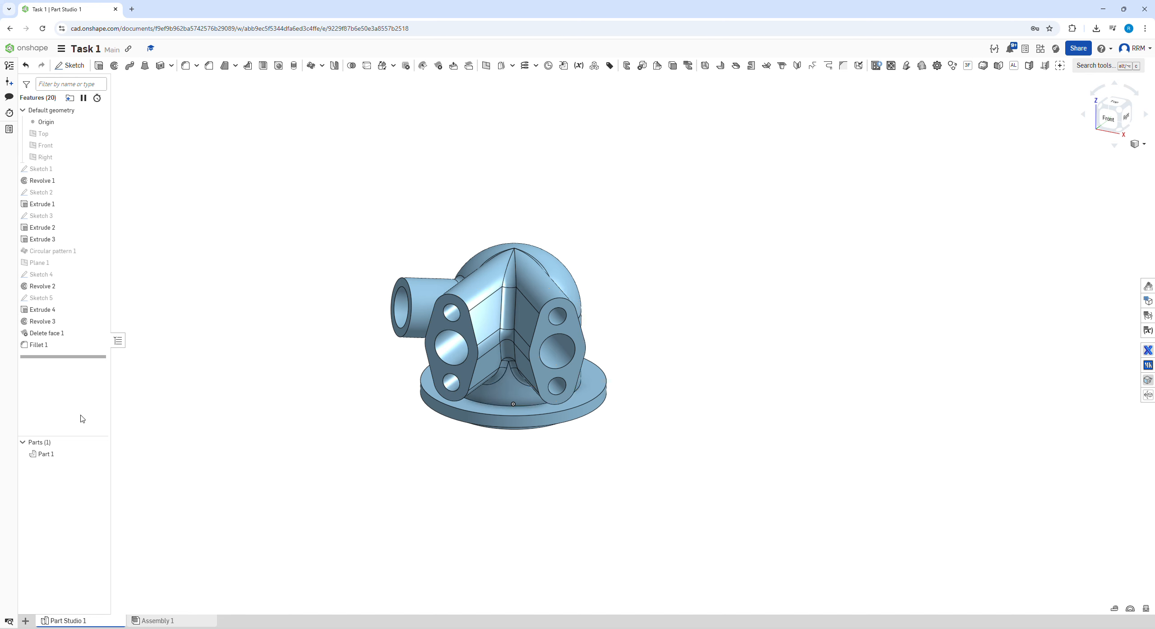
- Review the mass and section properties of Part 1 with its assigned material
left_click(49, 454)
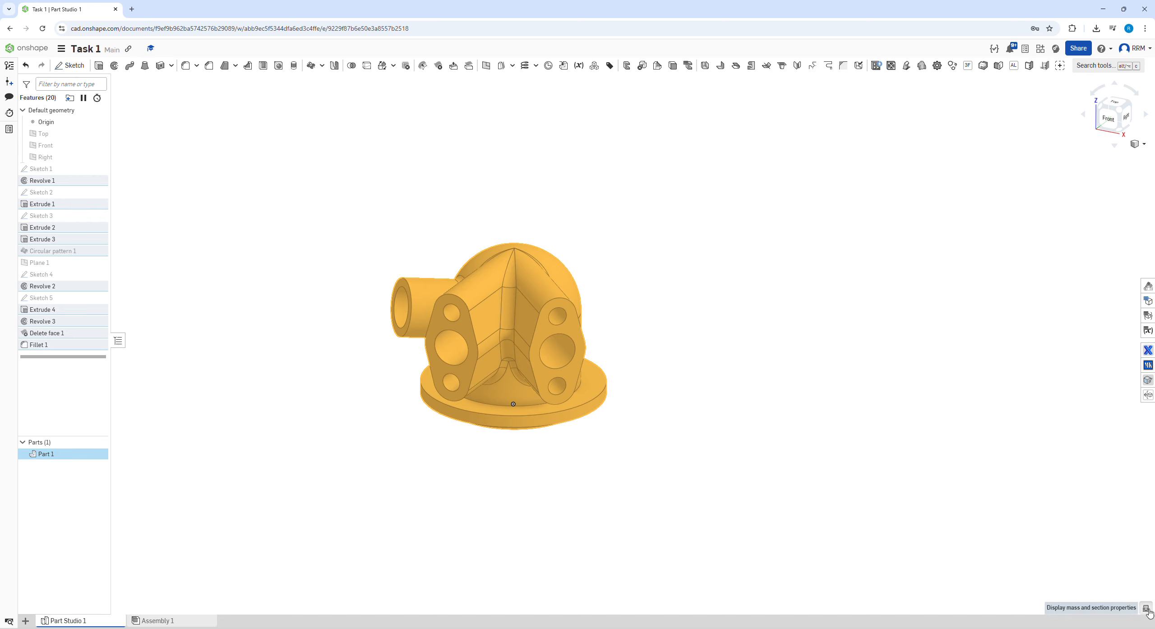
left_click(1130, 608)
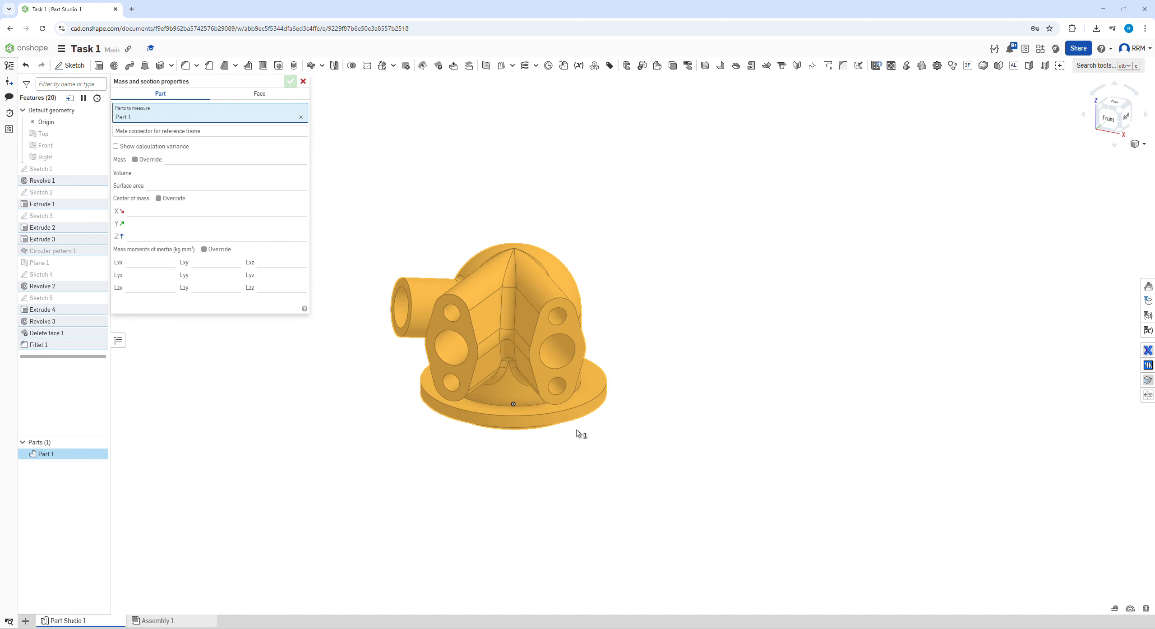
left_click(303, 81)
key("Escape")
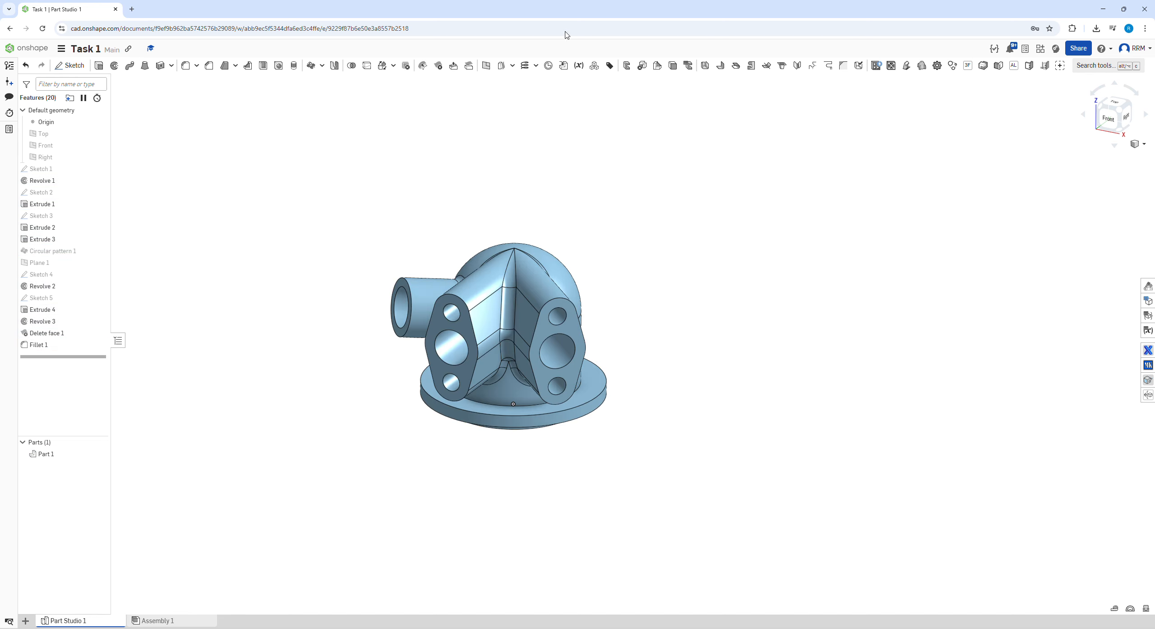